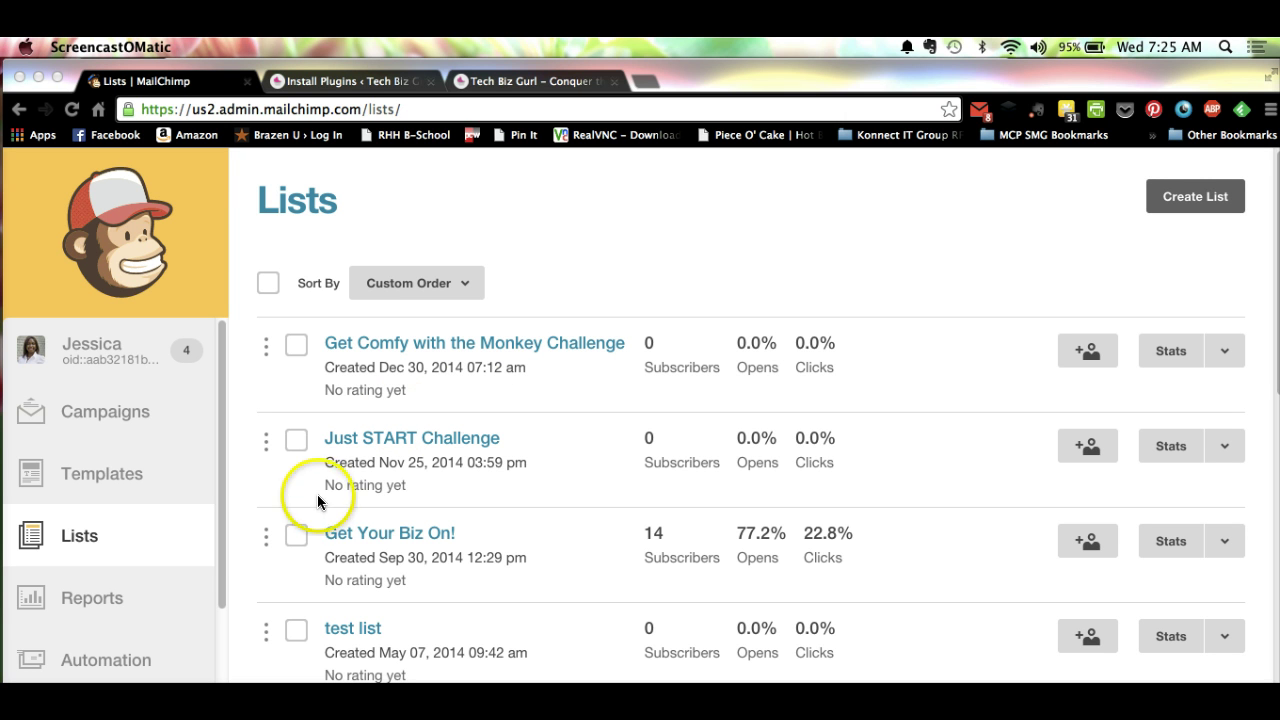
# - Open the general signup form of the "Get Comfy with the Monkey Challenge" list for editing
pyautogui.click(591, 282)
pyautogui.click(543, 344)
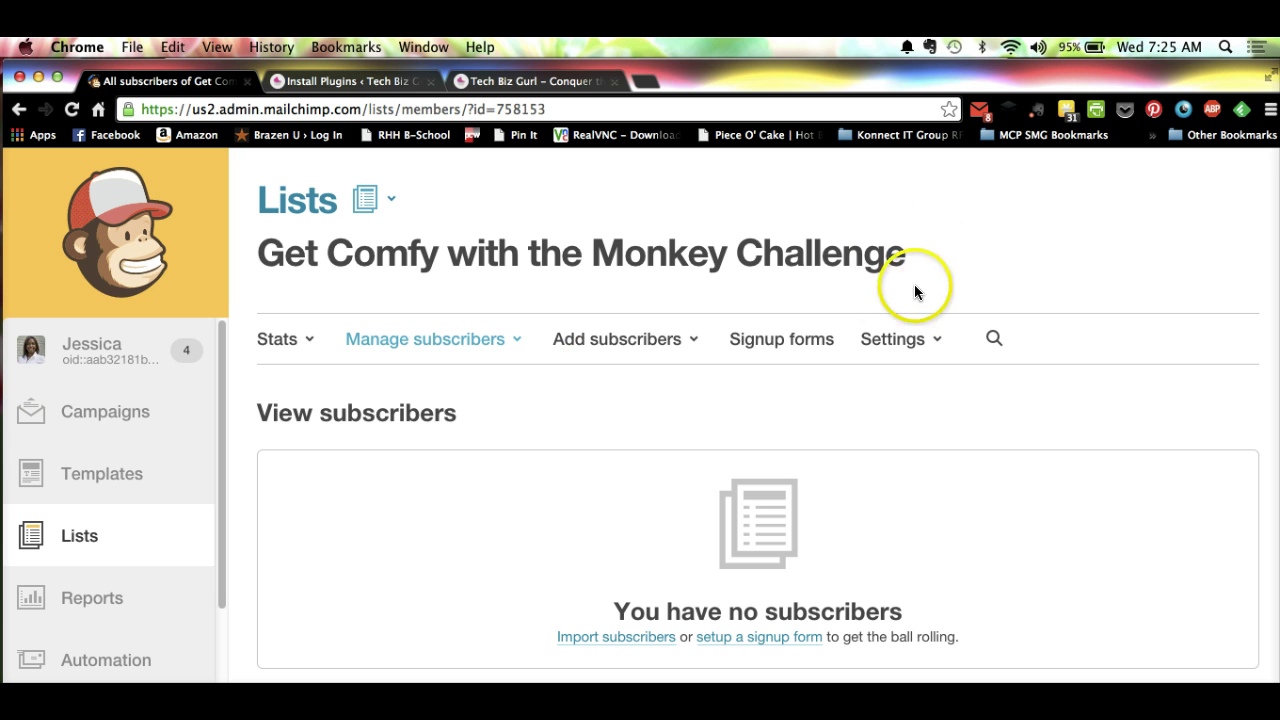
pyautogui.click(801, 341)
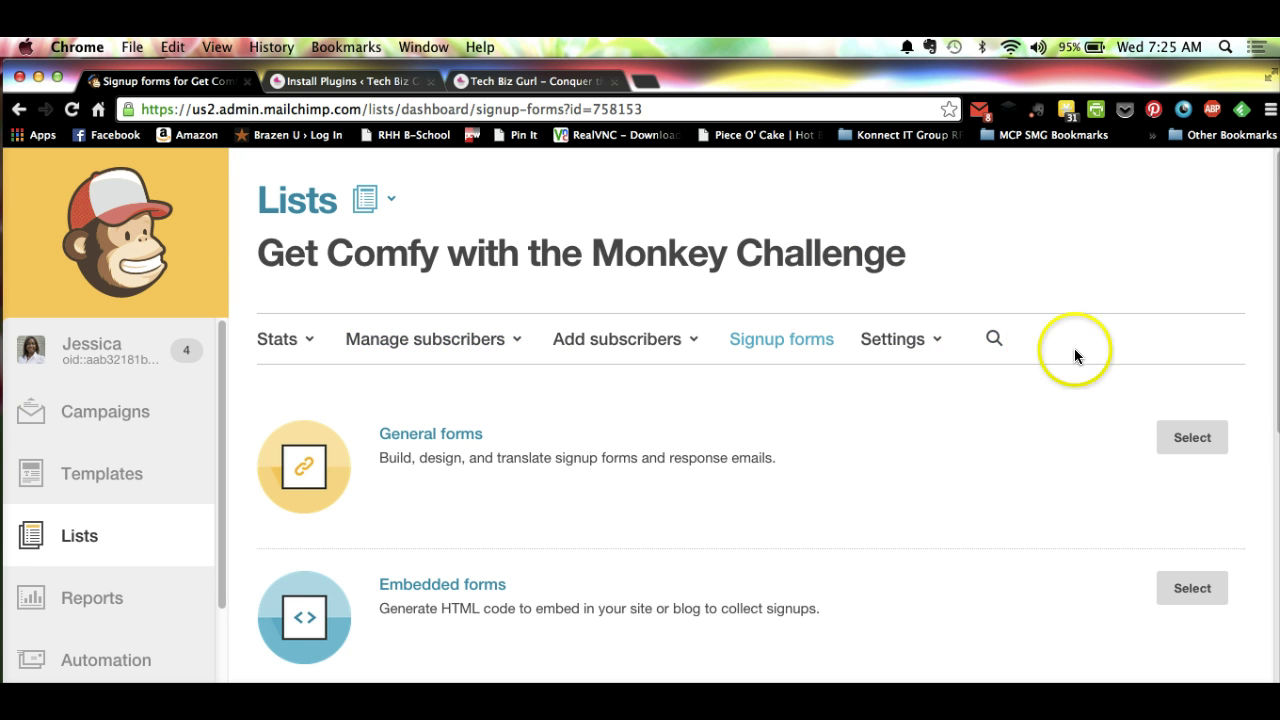
pyautogui.click(1191, 428)
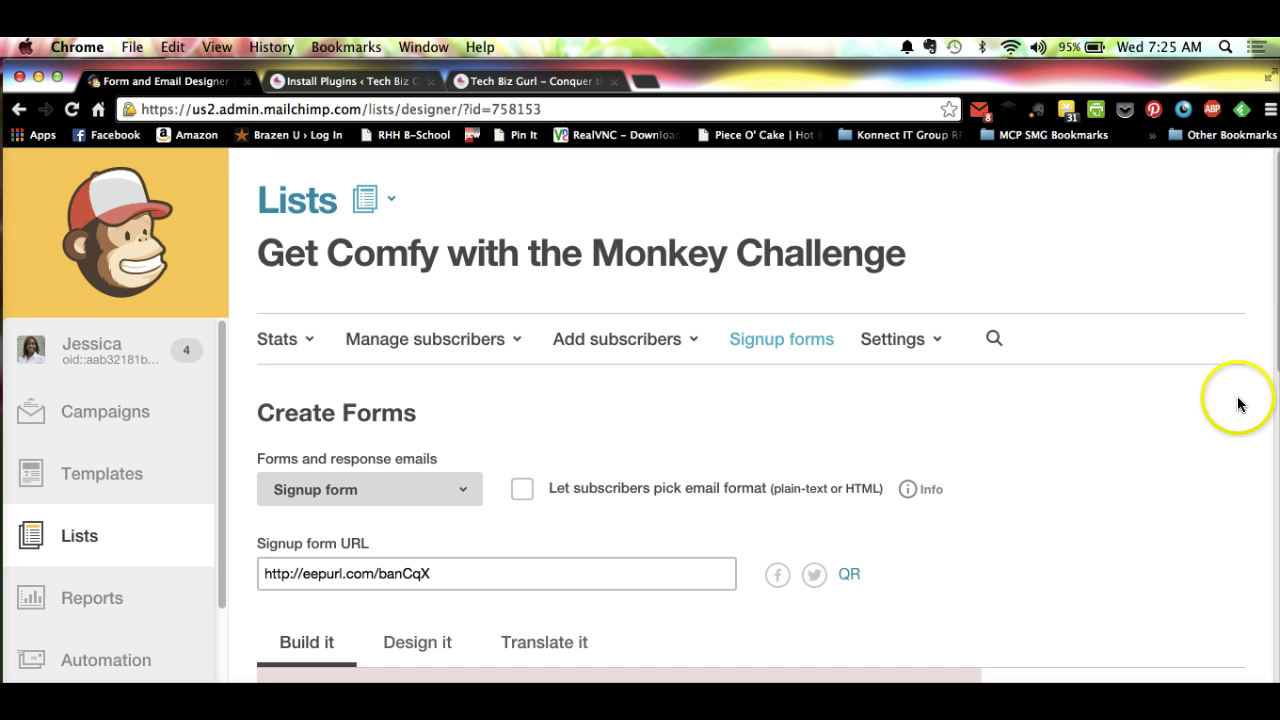
# - Review the form's existing fields and copy its signup form URL
pyautogui.scroll(-1, 1228, 414)
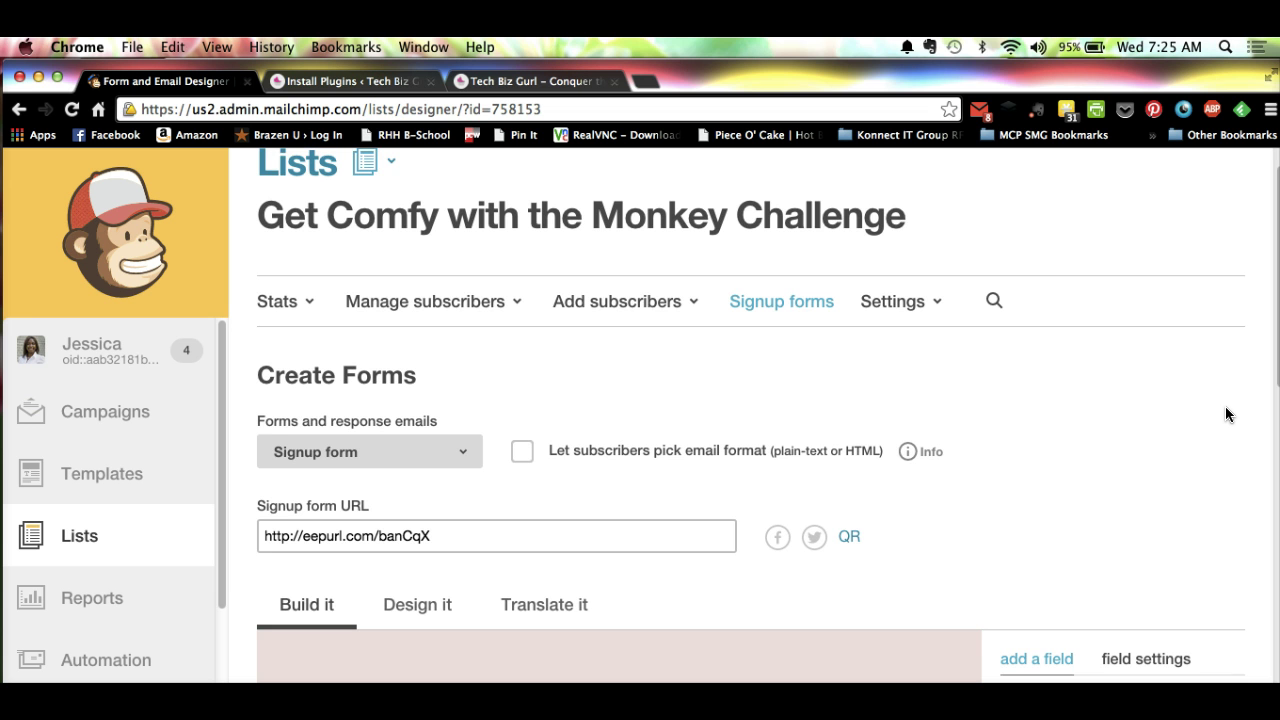
pyautogui.scroll(-5, 1228, 414)
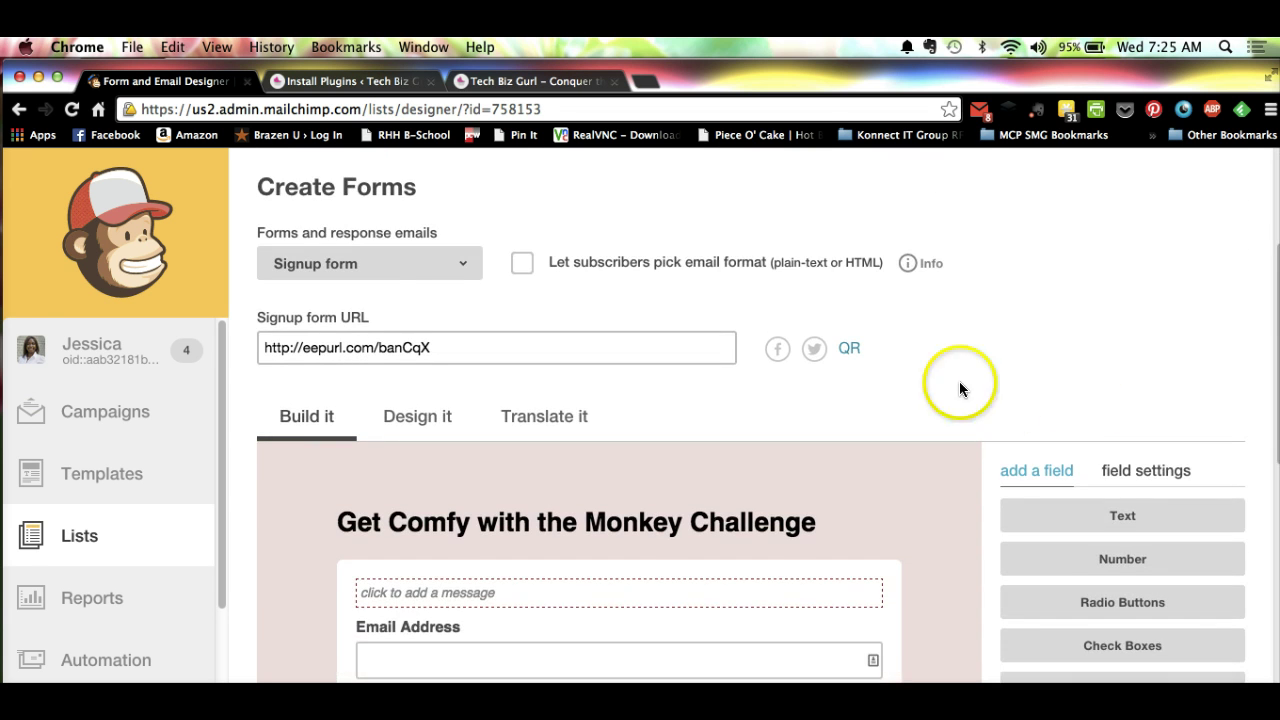
pyautogui.scroll(-1, 1121, 394)
pyautogui.scroll(-2, 1121, 394)
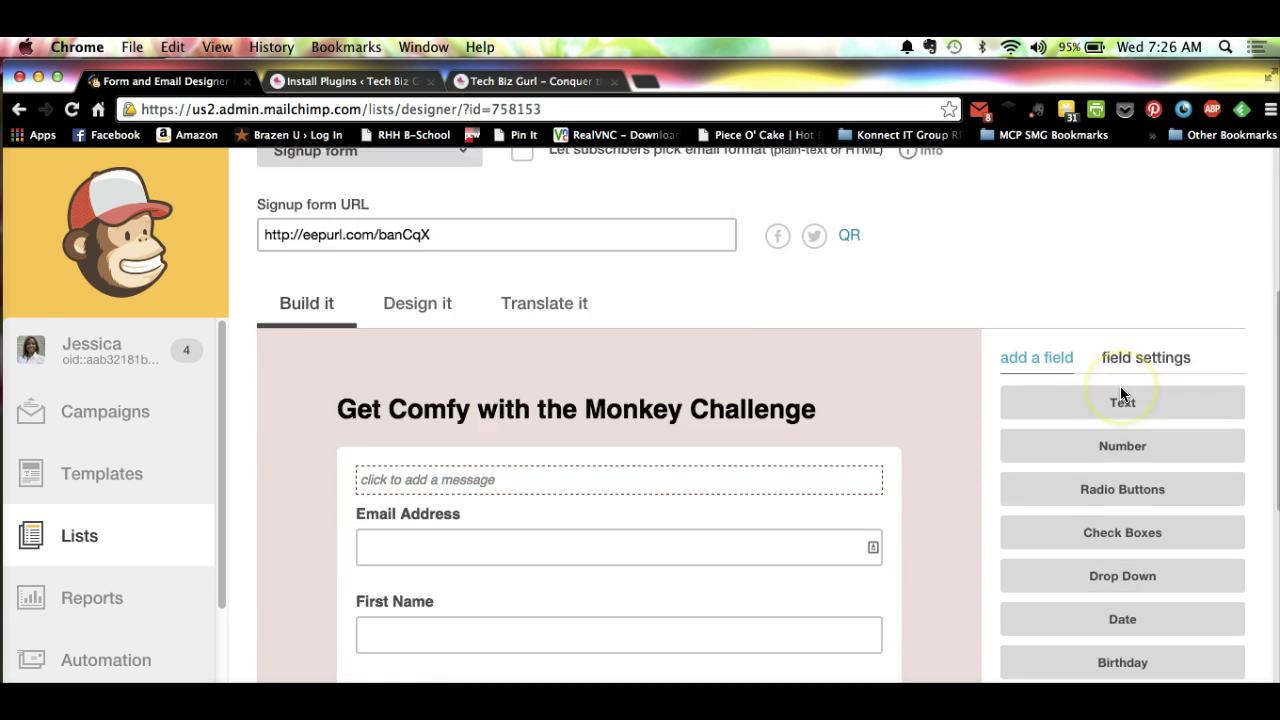
pyautogui.scroll(-1, 666, 485)
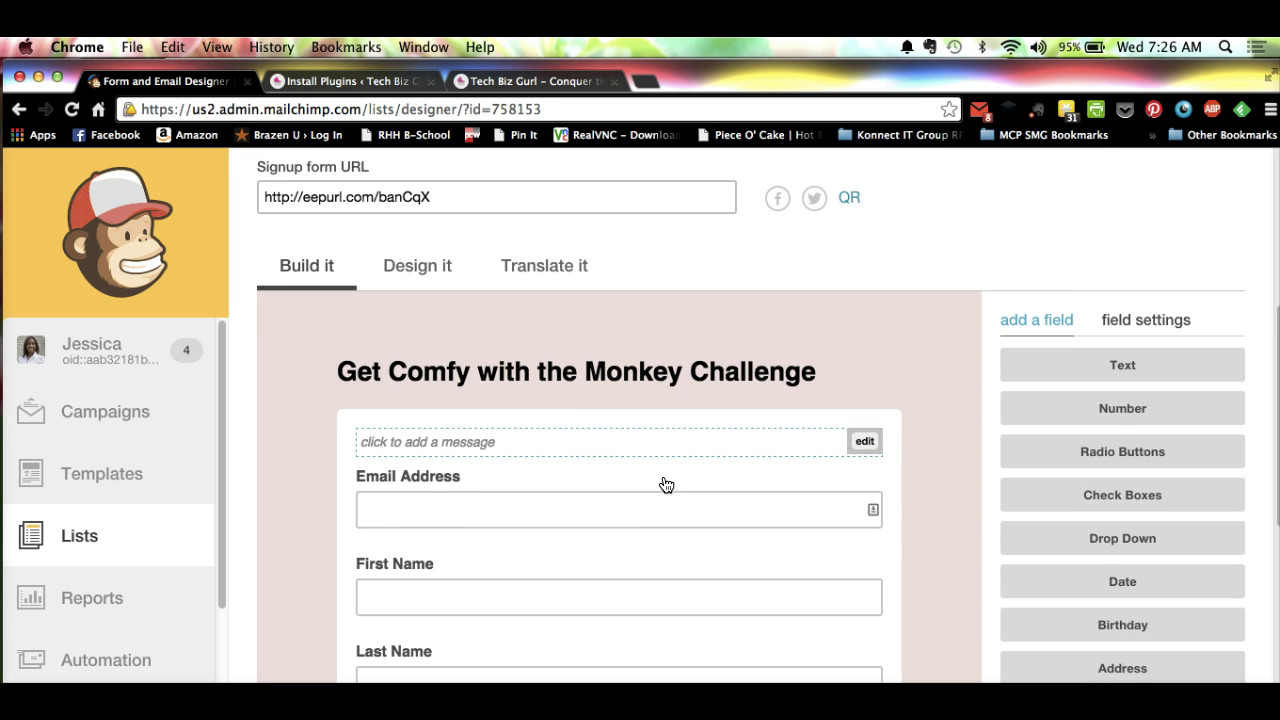
pyautogui.scroll(-1, 666, 485)
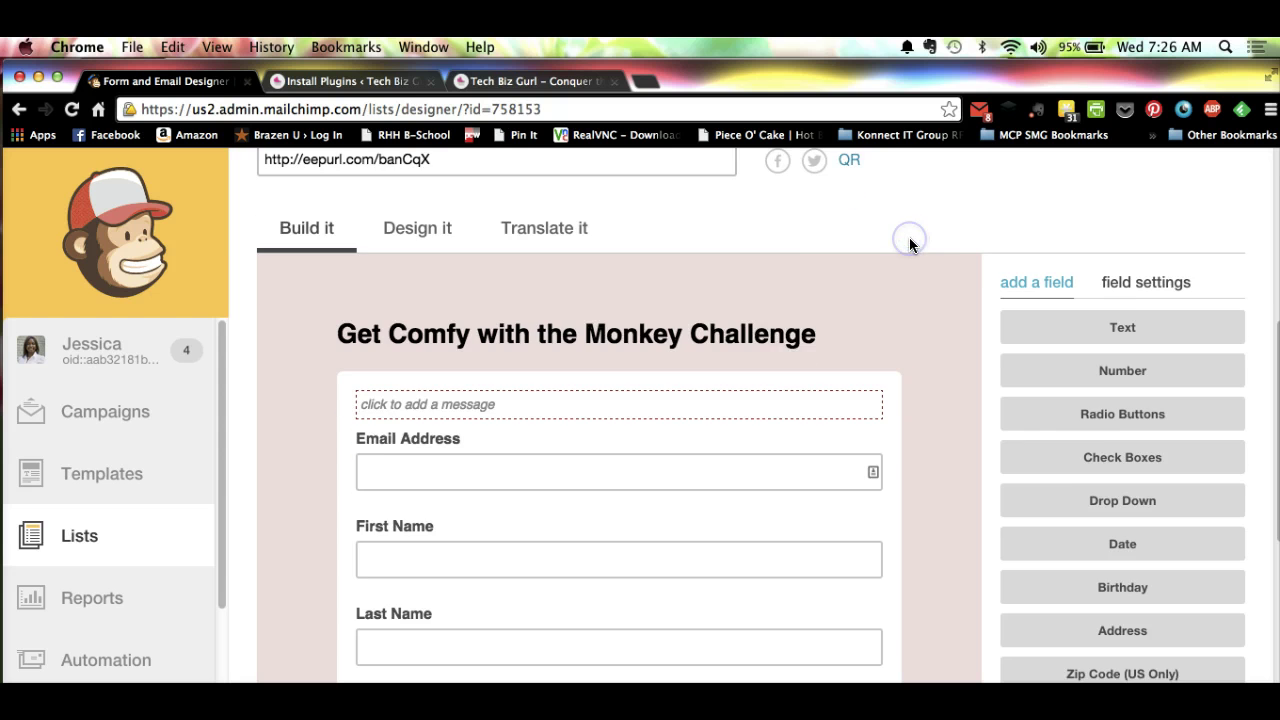
pyautogui.scroll(2, 909, 245)
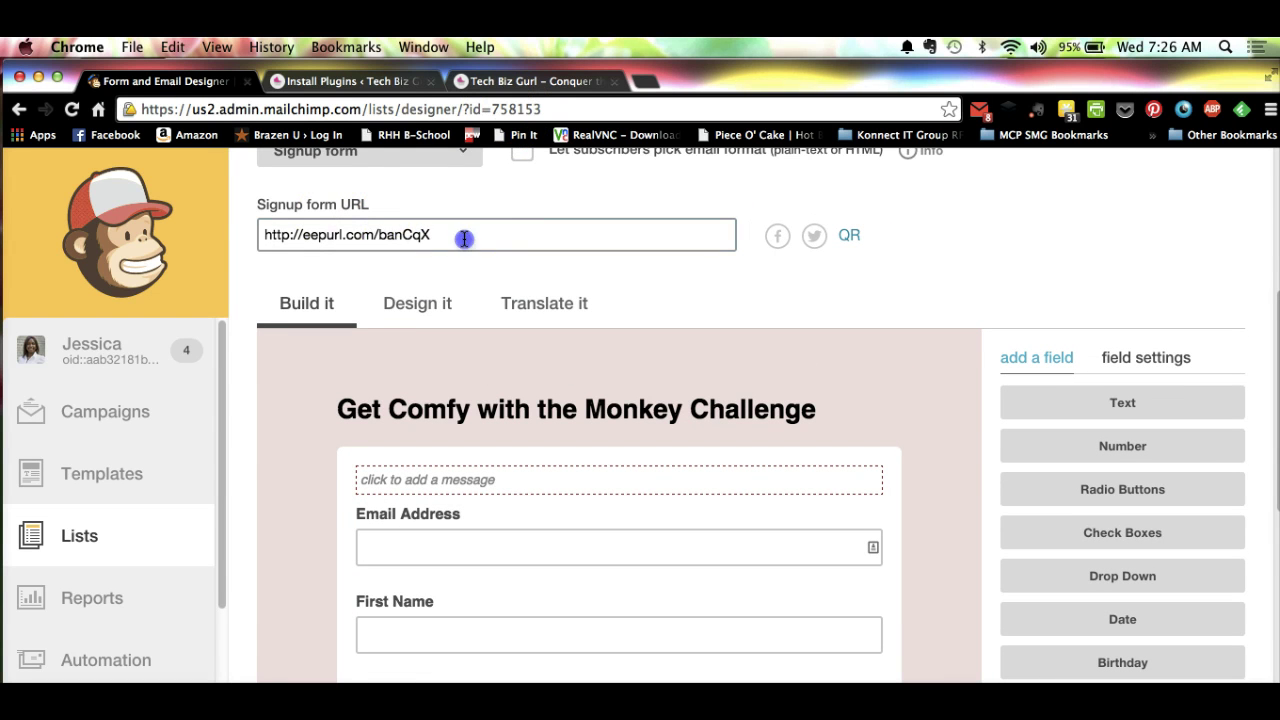
pyautogui.moveTo(543, 234); pyautogui.dragTo(240, 222)
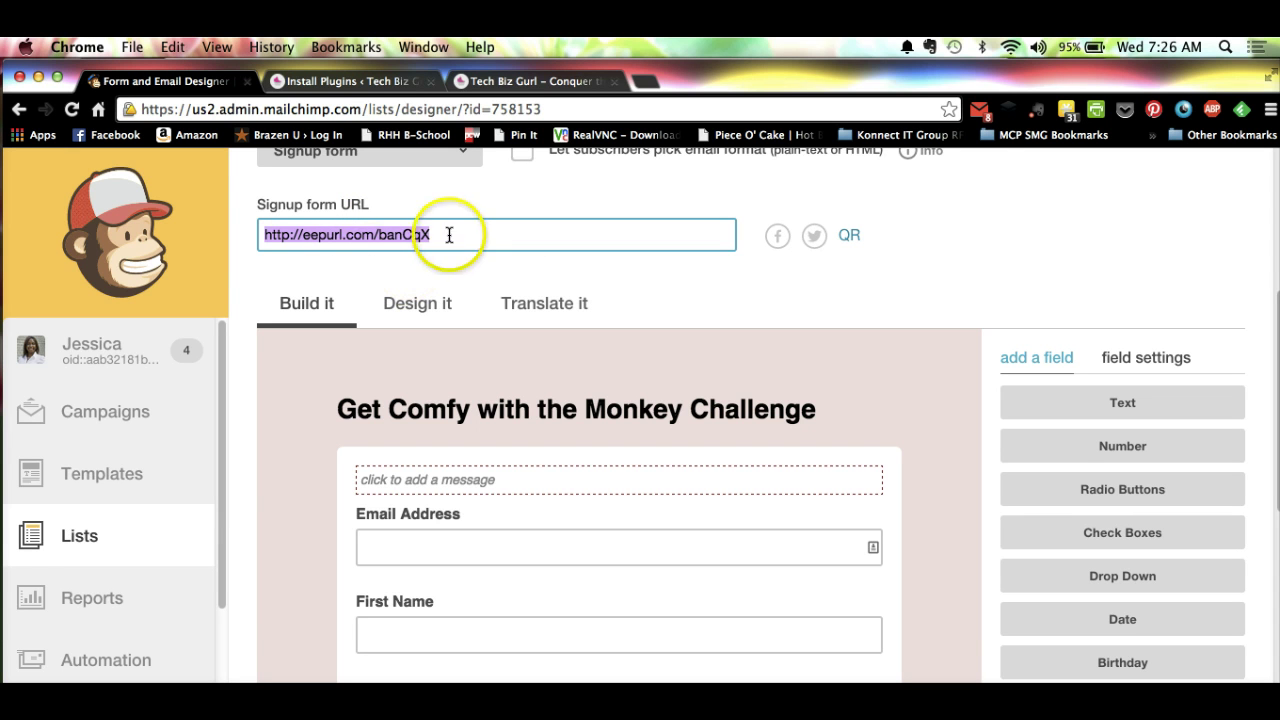
pyautogui.moveTo(447, 235); pyautogui.dragTo(253, 234)
pyautogui.press('super+c')
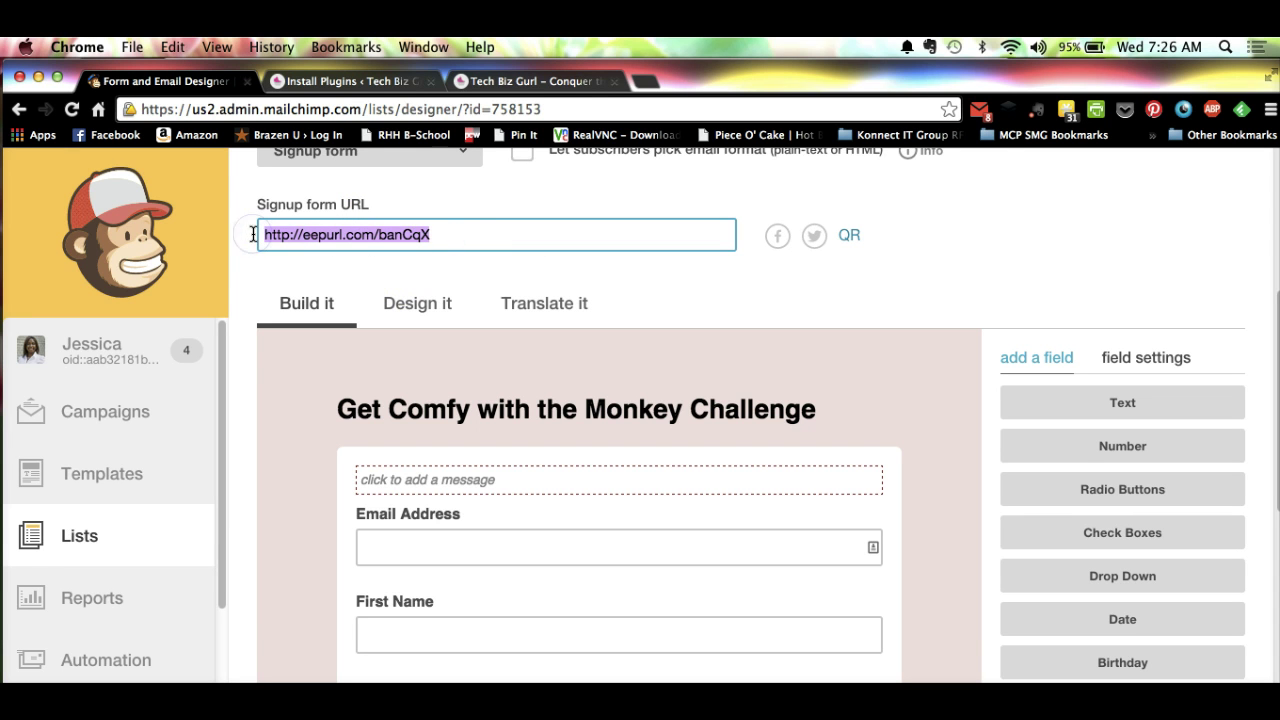
# - Open the copied signup form URL in a new browser tab to view the live form
pyautogui.click(646, 81)
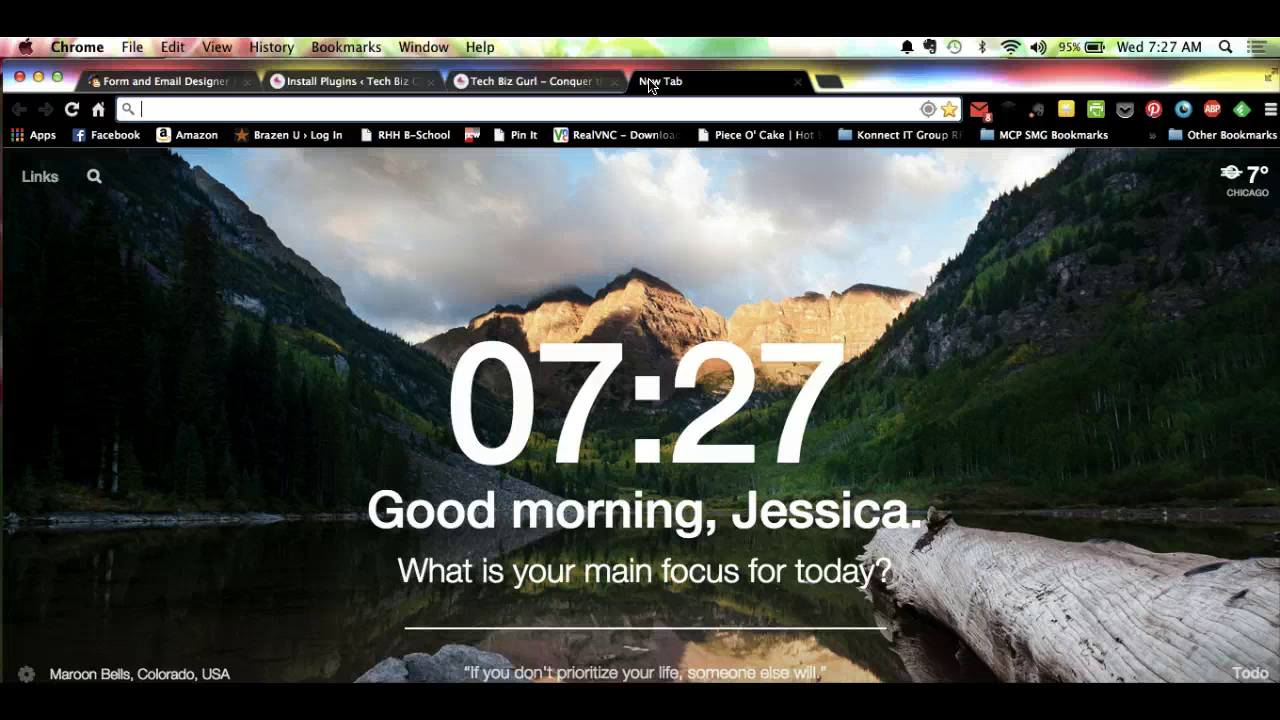
pyautogui.press('super+v')
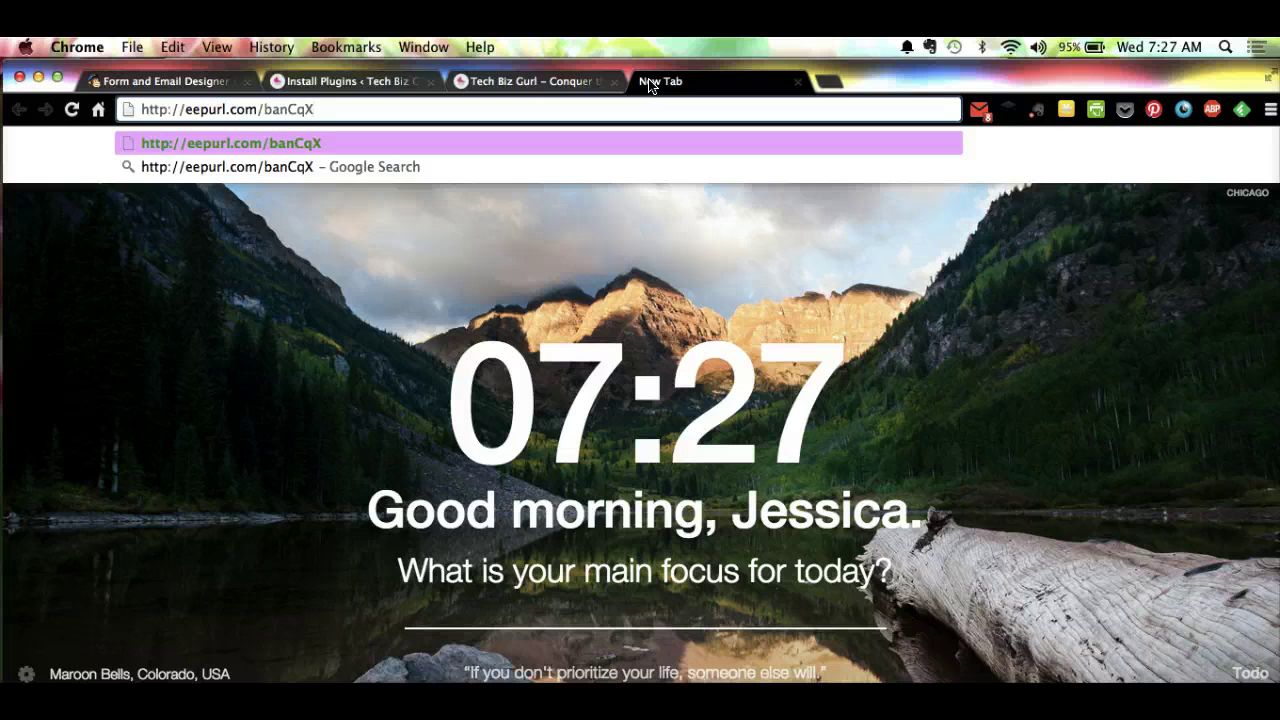
pyautogui.press('Return')
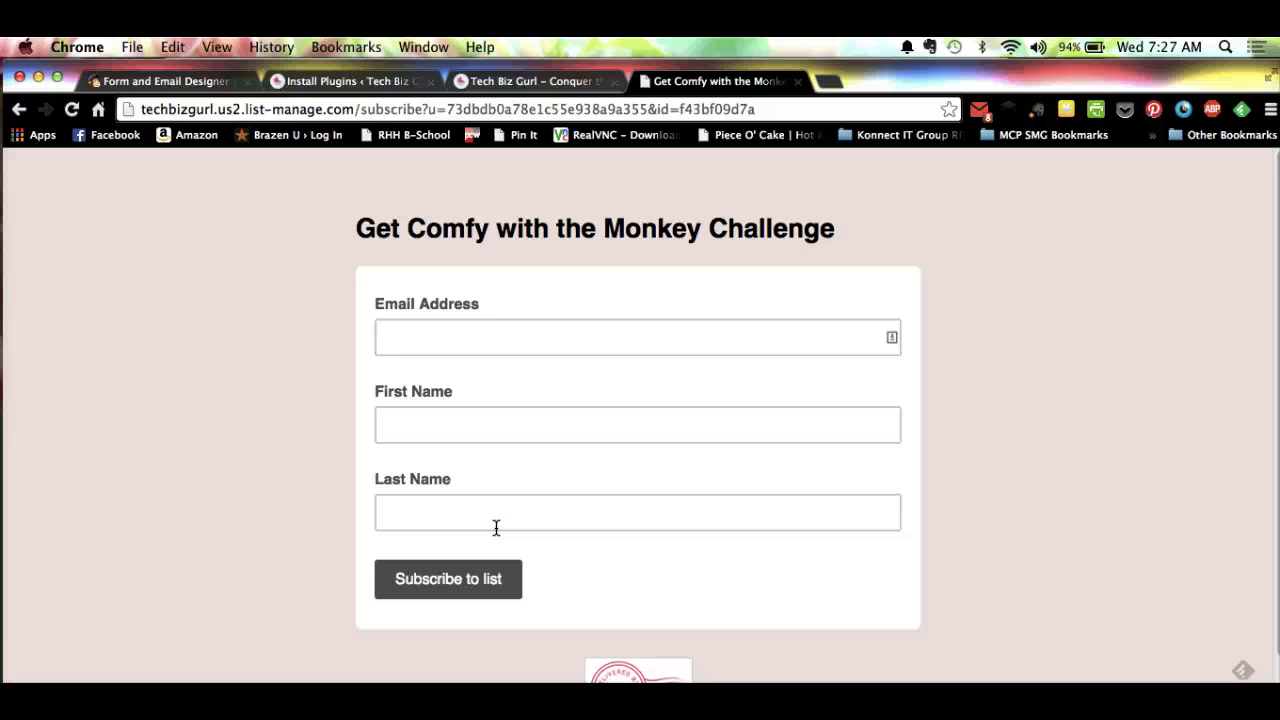
# - Return to the form designer and reorder the fields as First Name, Last Name, Email Address
pyautogui.click(315, 83)
pyautogui.click(530, 81)
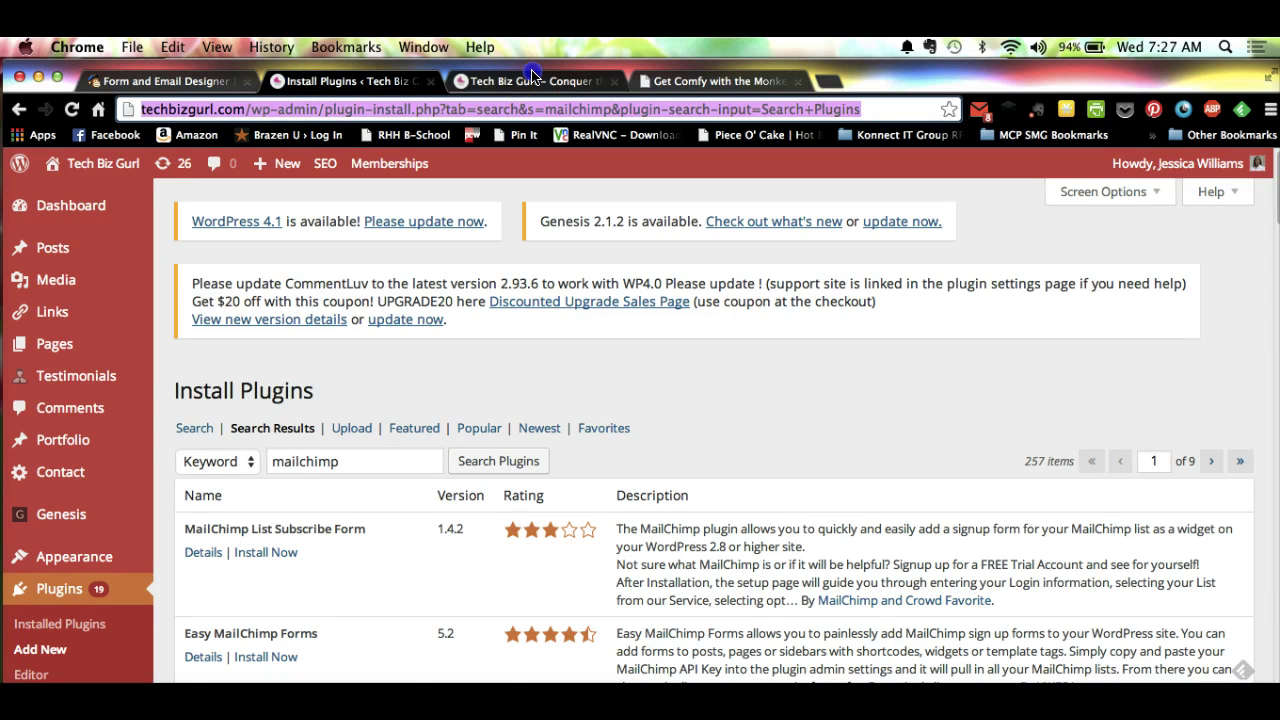
pyautogui.click(715, 81)
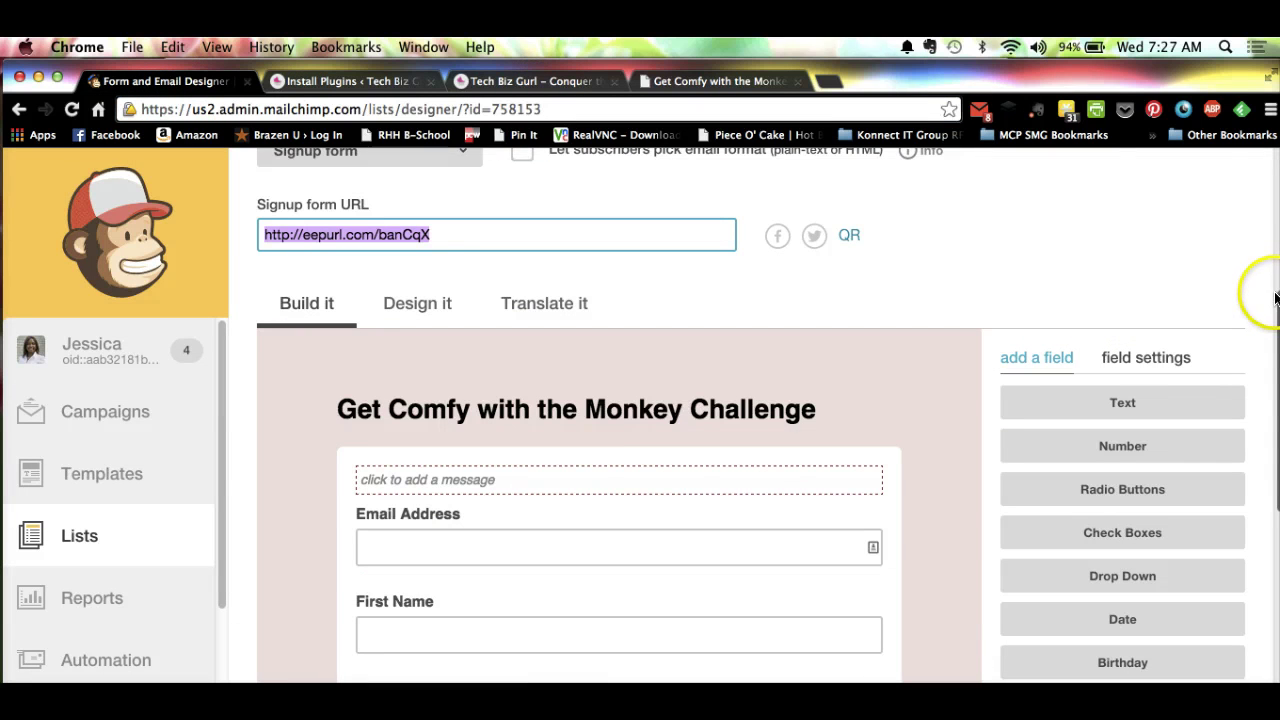
pyautogui.moveTo(1276, 300); pyautogui.dragTo(1268, 326)
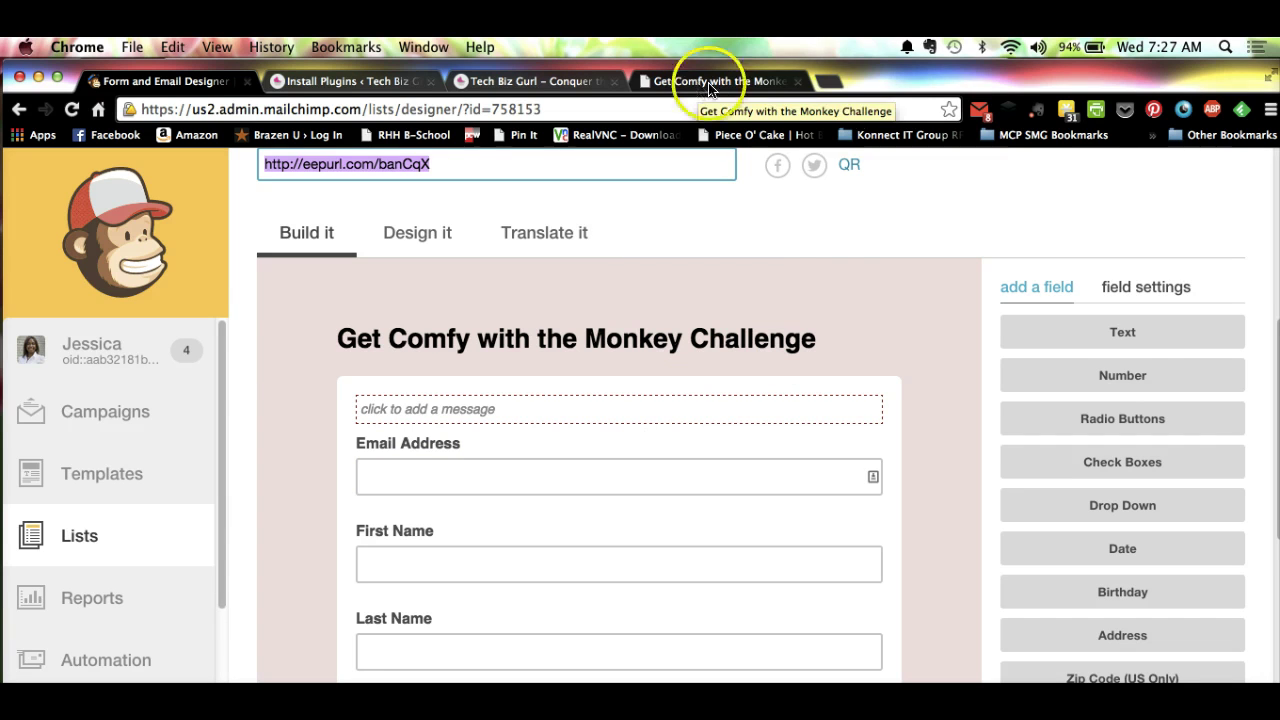
pyautogui.scroll(-1, 817, 250)
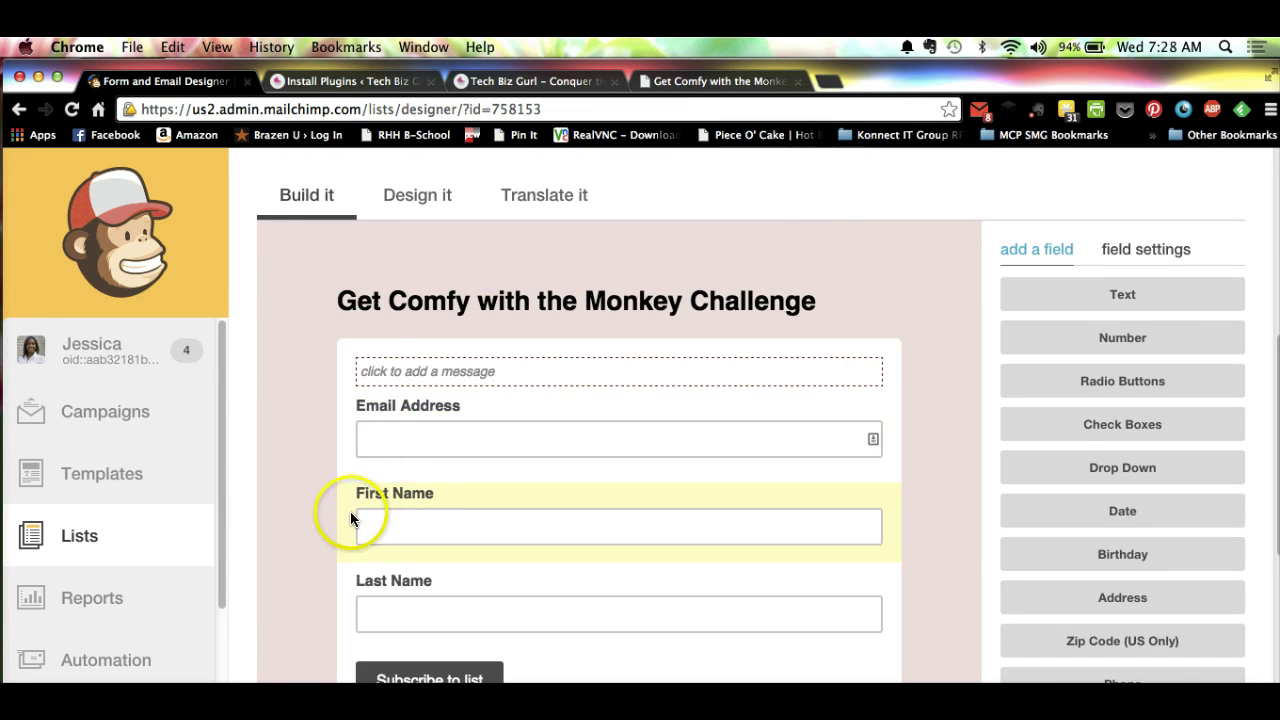
pyautogui.moveTo(350, 511); pyautogui.dragTo(355, 410)
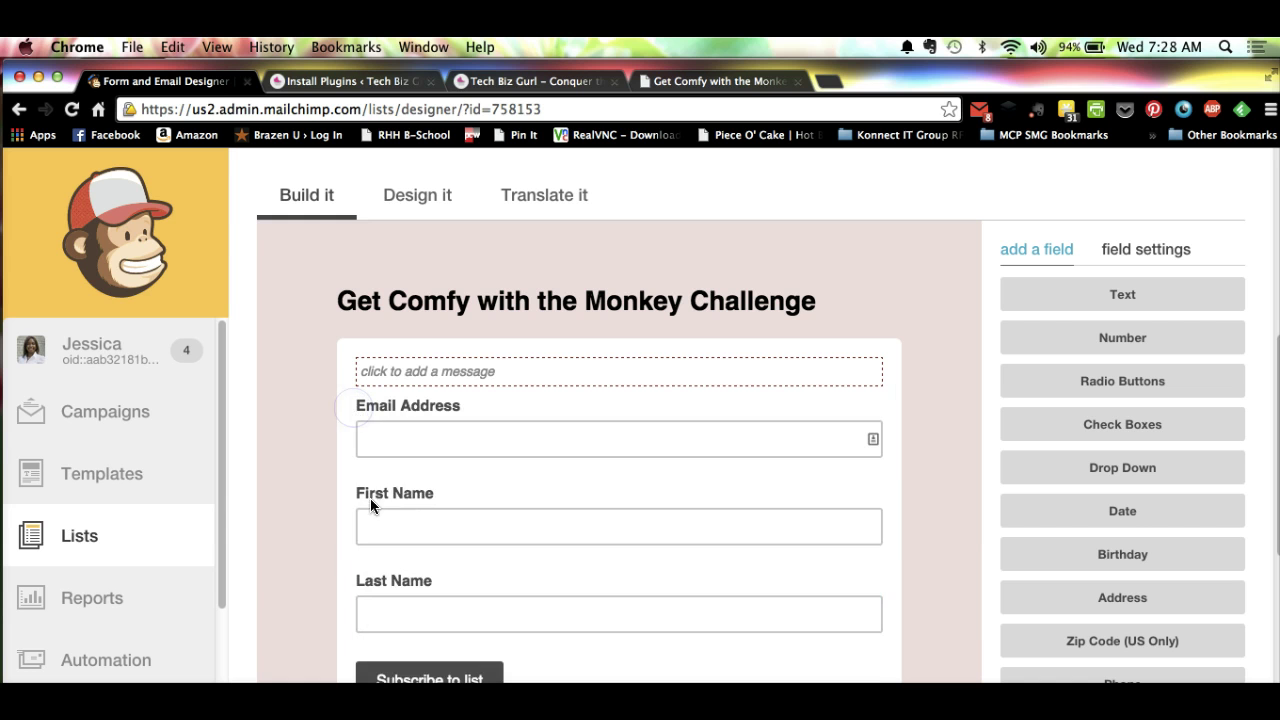
pyautogui.moveTo(355, 521); pyautogui.dragTo(349, 509)
pyautogui.moveTo(350, 464); pyautogui.dragTo(362, 430)
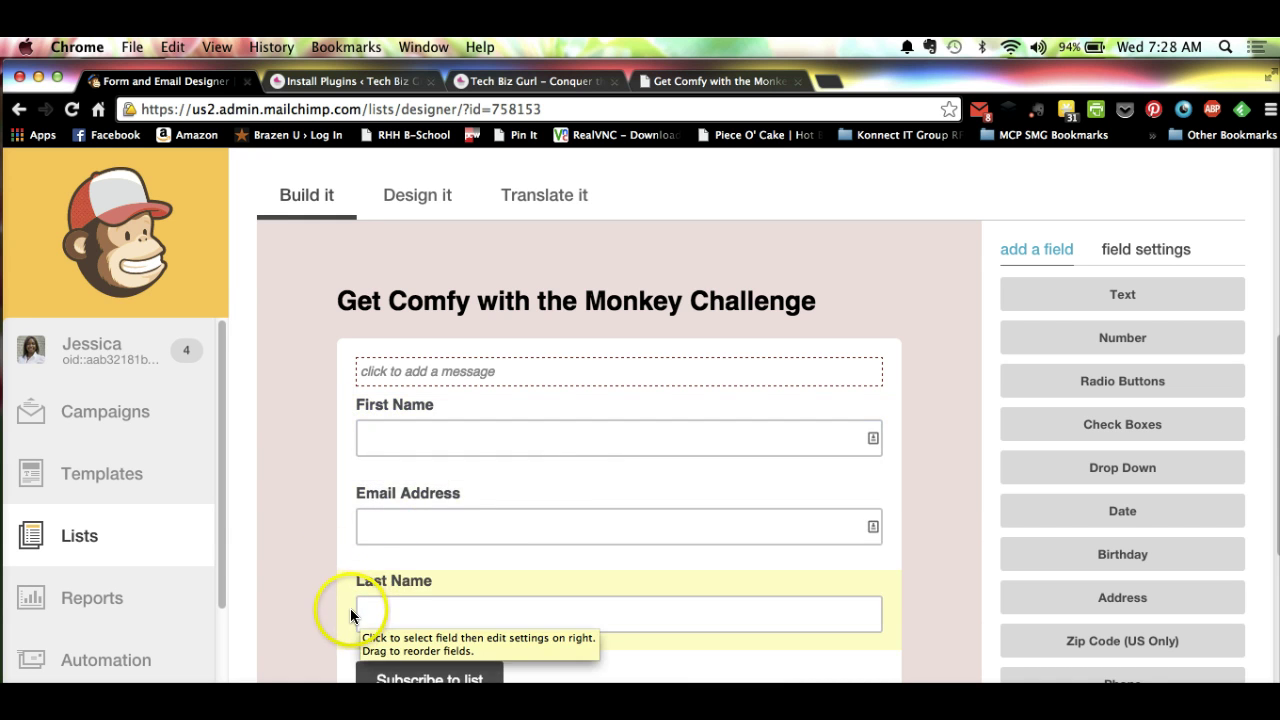
pyautogui.moveTo(357, 597); pyautogui.dragTo(358, 489)
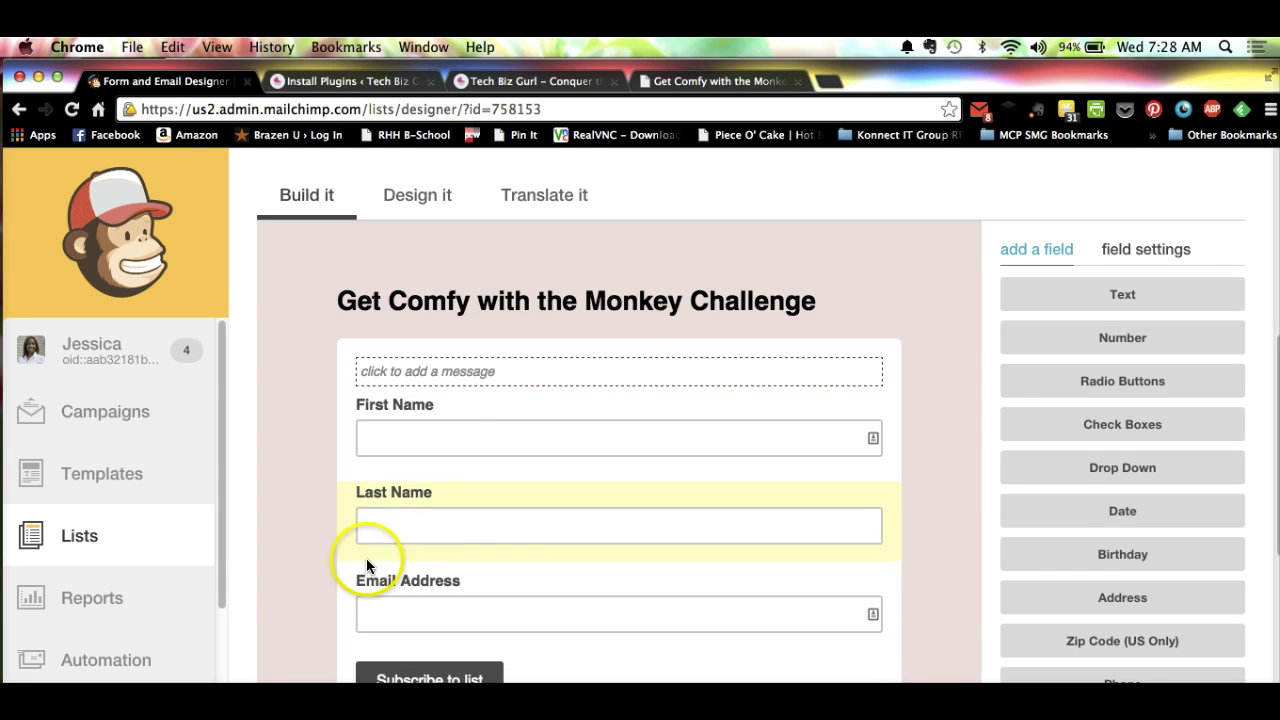
# - Add the message "Hey sign up to my list - it'll be awesome!" above the form fields and save it
pyautogui.click(623, 372)
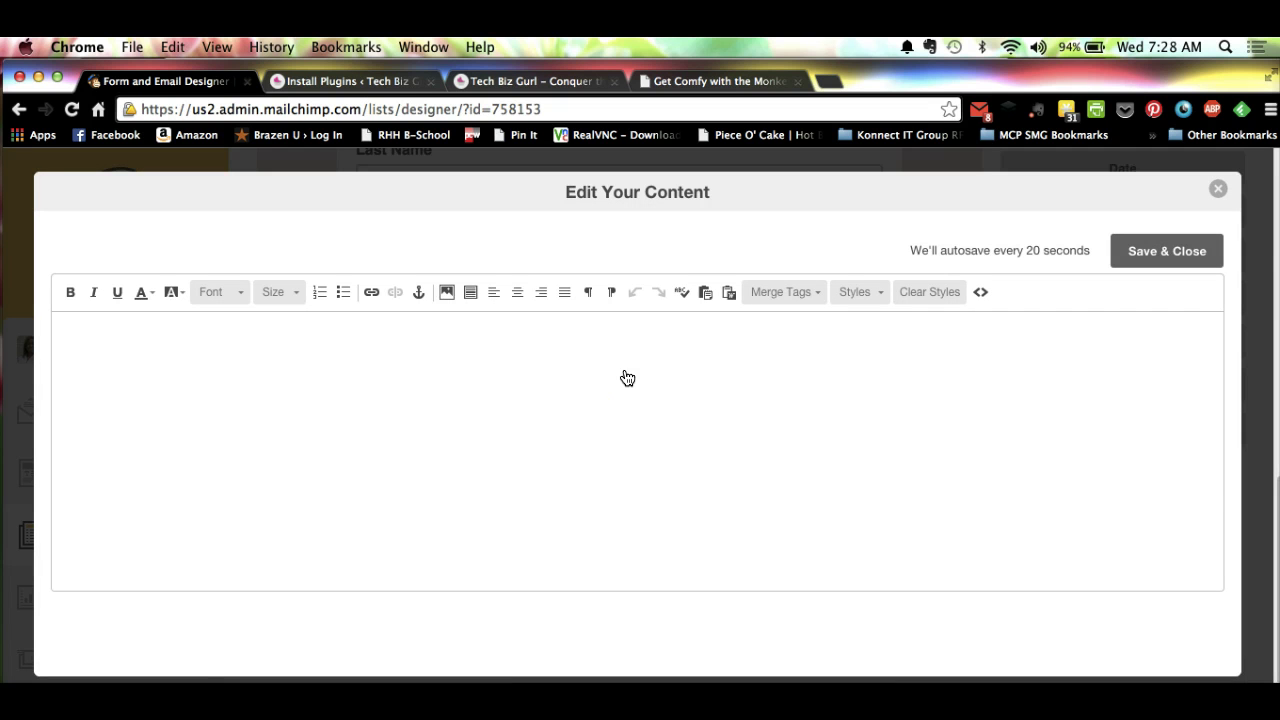
pyautogui.click(443, 410)
pyautogui.write('Hey sign up to my list -')
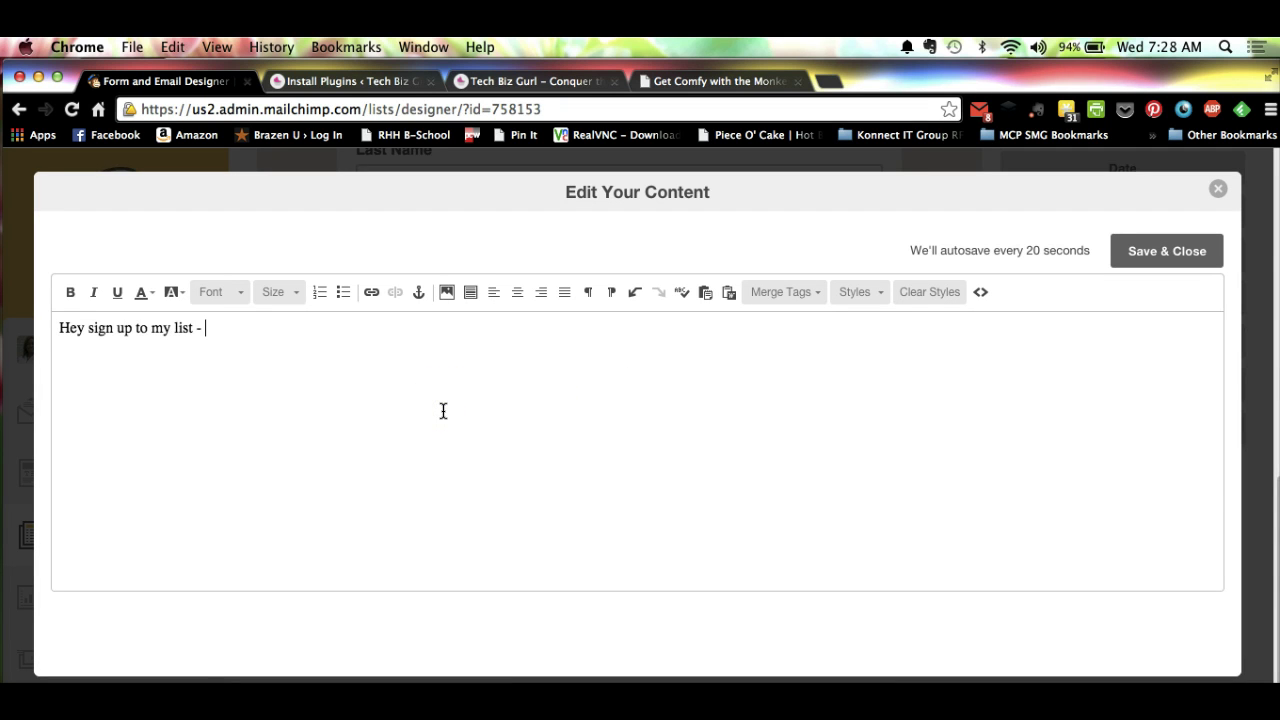
pyautogui.write(" it'll be awesome!")
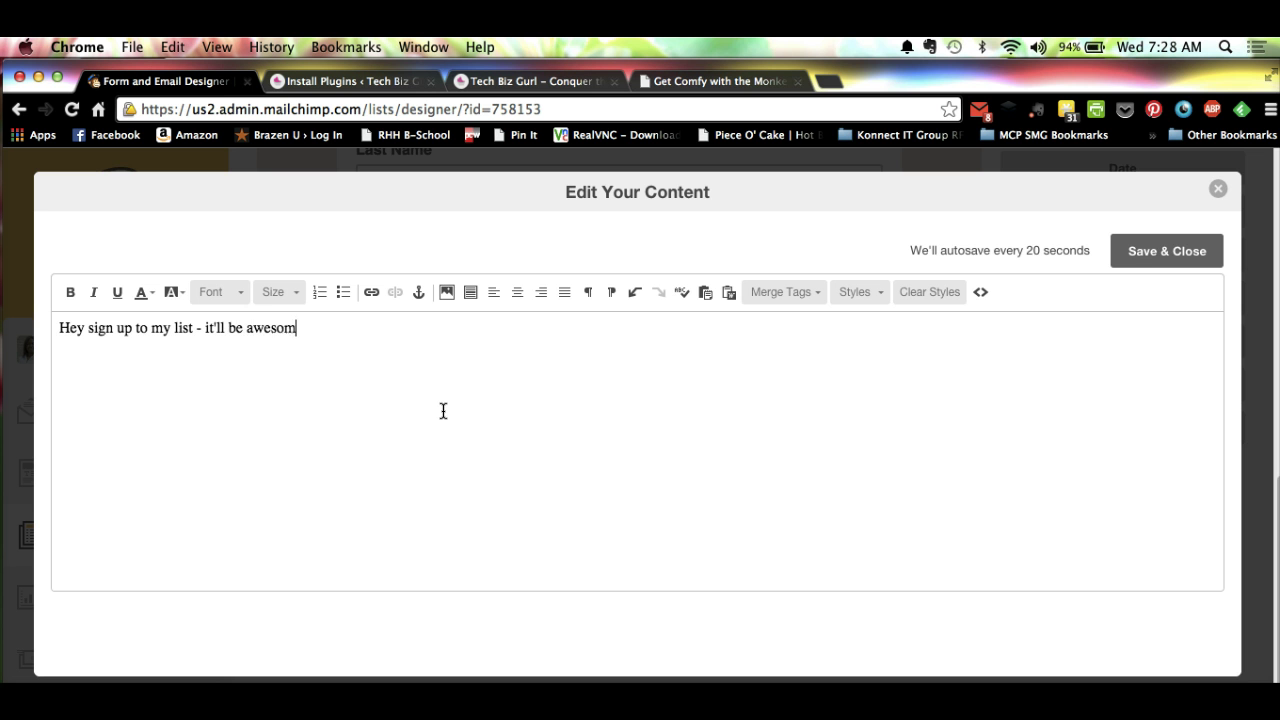
pyautogui.click(1124, 250)
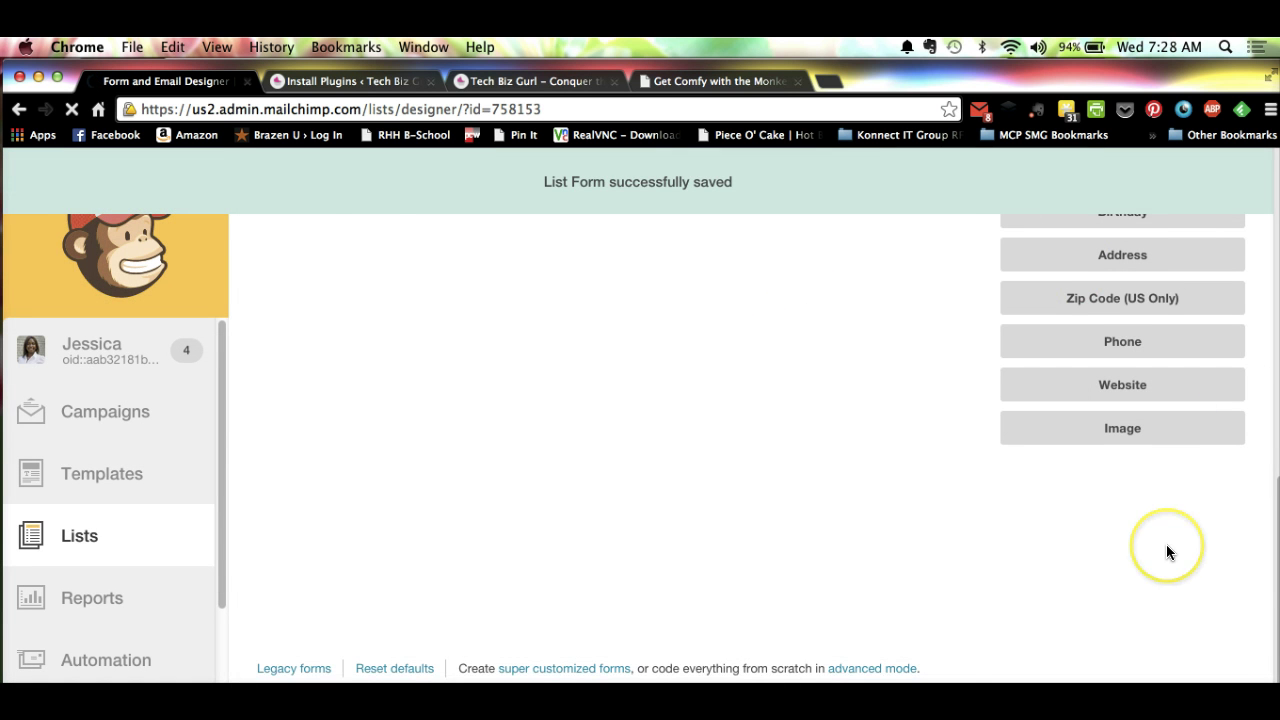
# - Reload the live signup form to check the changes, and open the page background design settings in the form designer
pyautogui.scroll(3, 1166, 551)
pyautogui.scroll(2, 1166, 548)
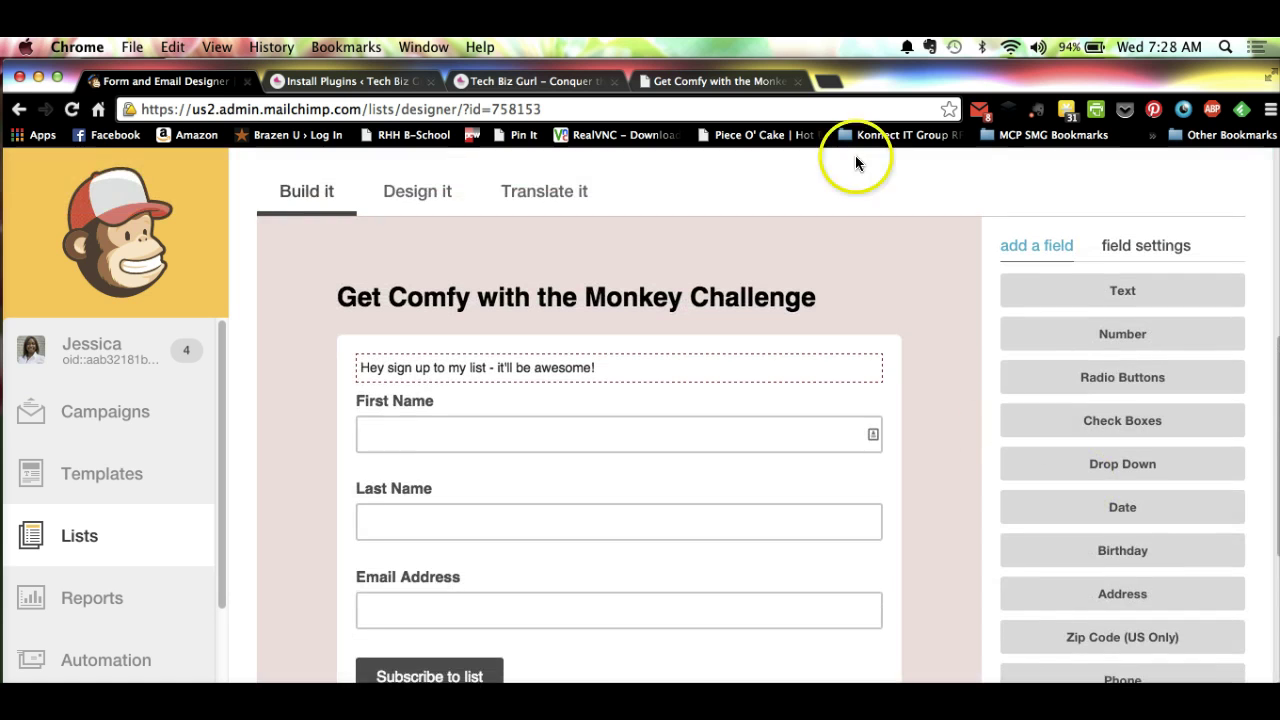
pyautogui.click(762, 84)
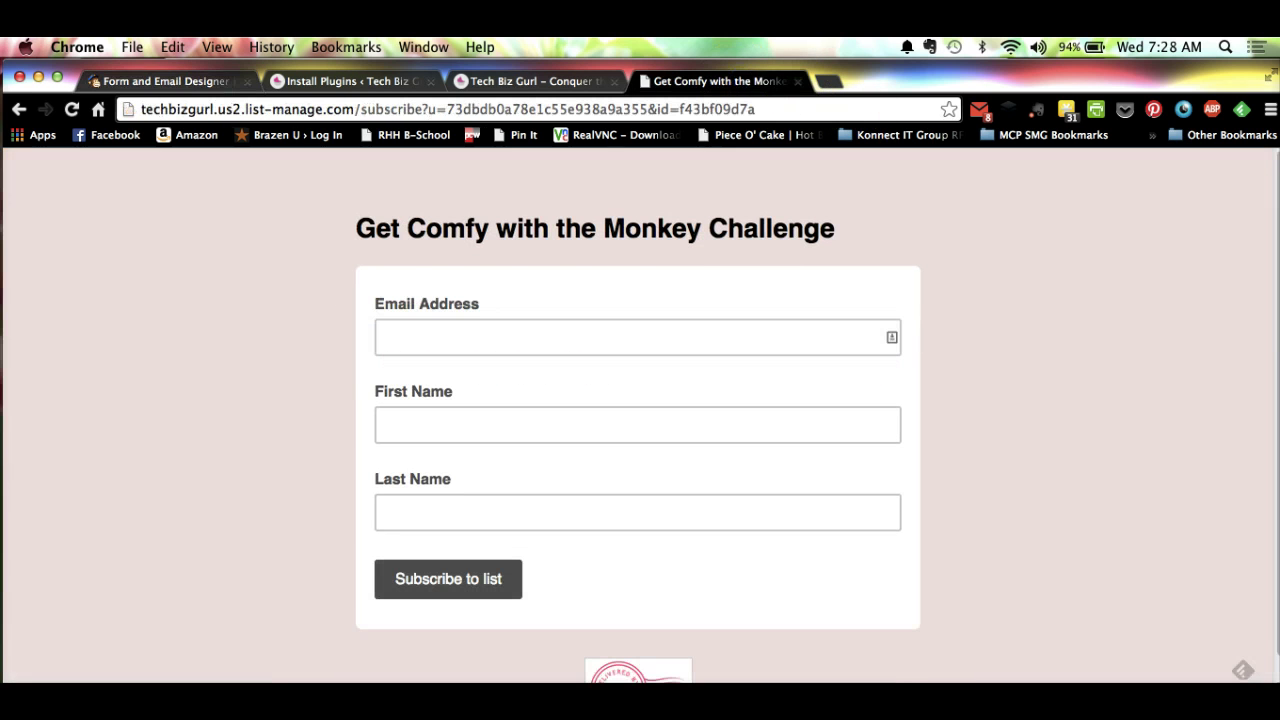
pyautogui.click(71, 109)
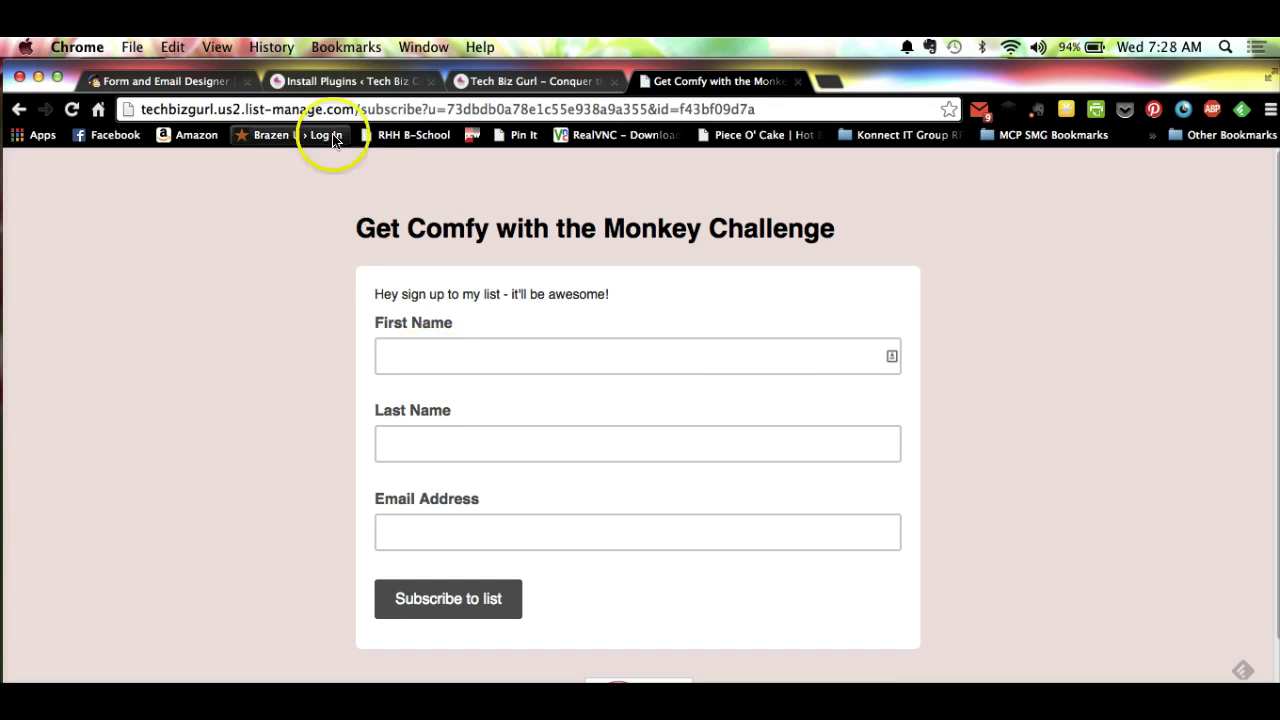
pyautogui.click(180, 84)
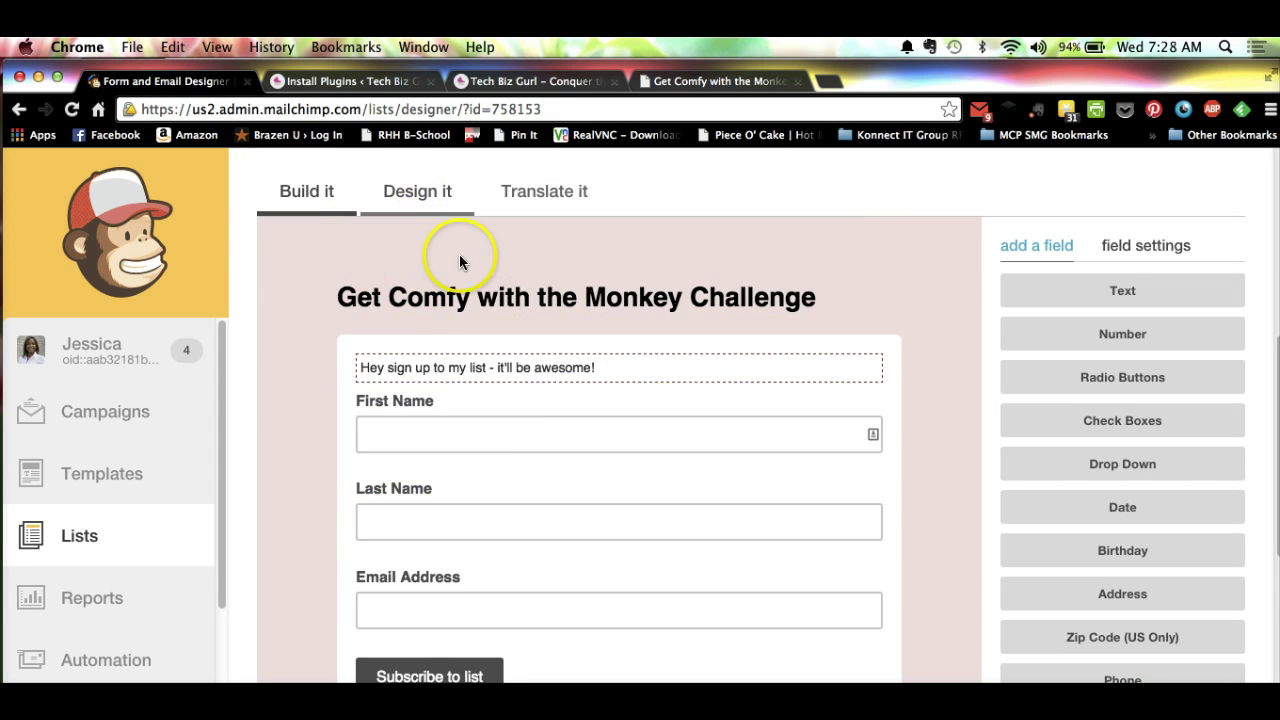
pyautogui.click(405, 200)
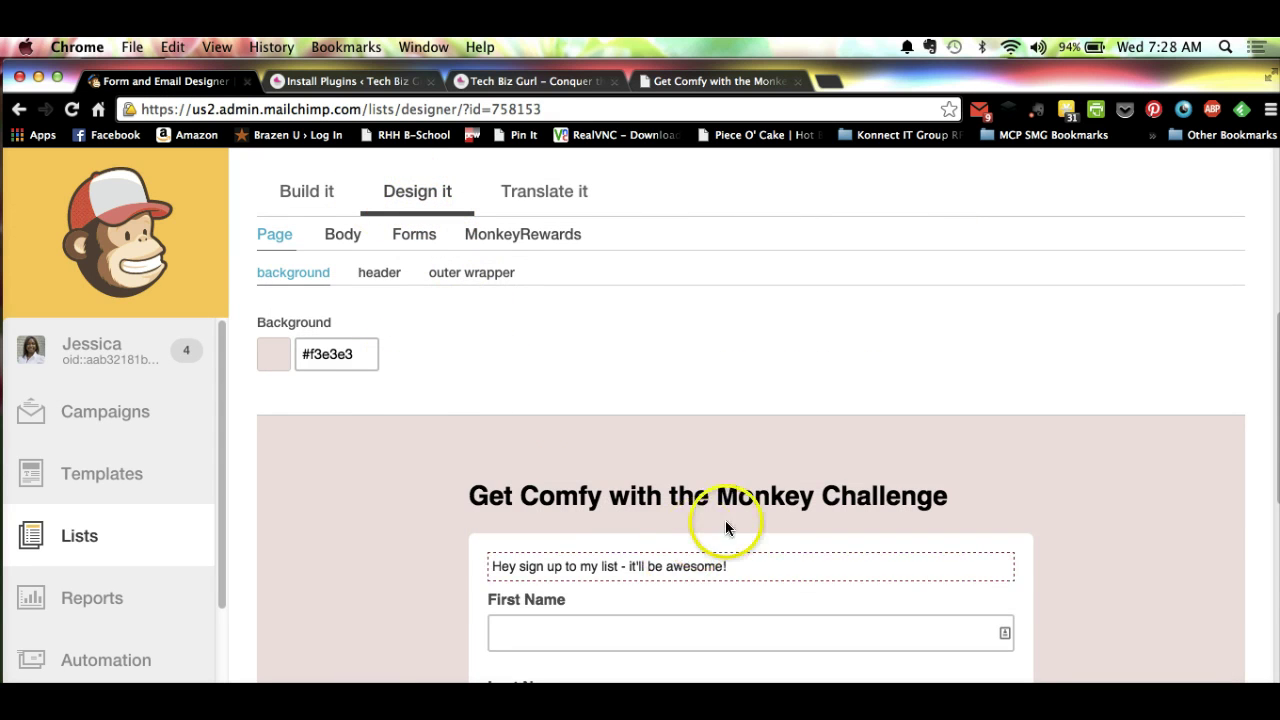
# - Try the dark colour #504343 as the signup form's page background
pyautogui.click(350, 356)
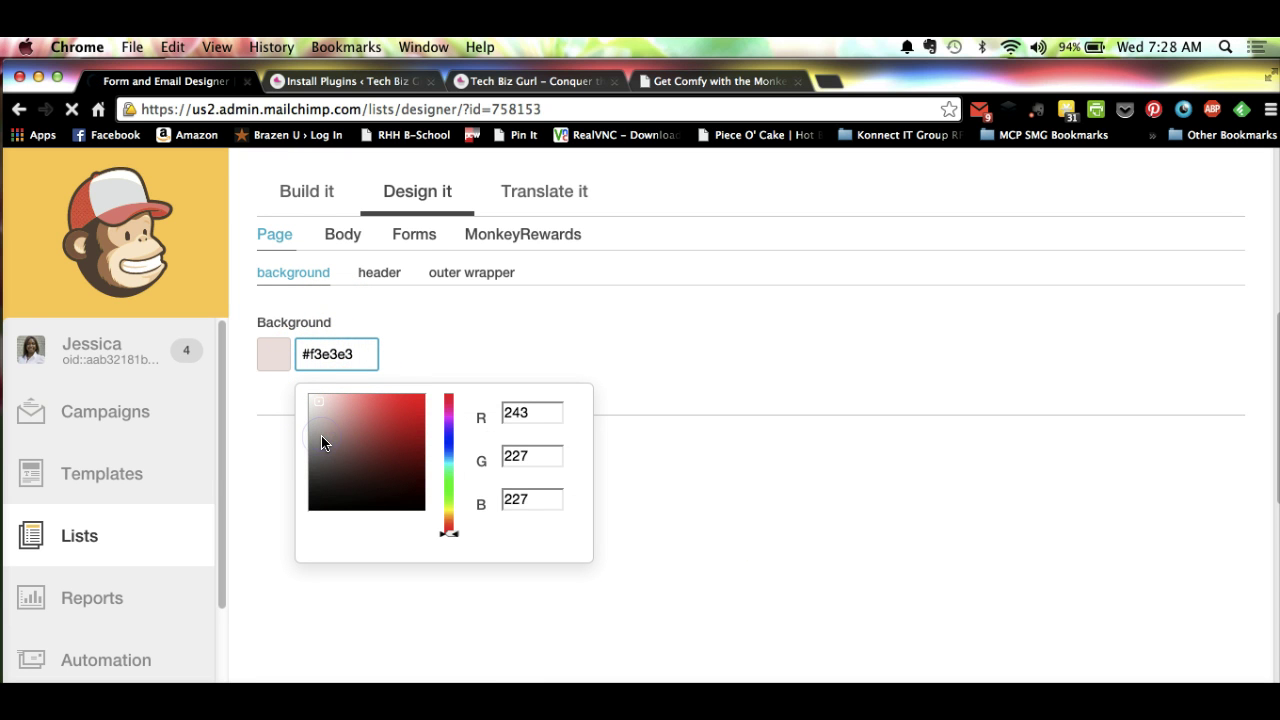
pyautogui.moveTo(350, 471); pyautogui.dragTo(333, 494)
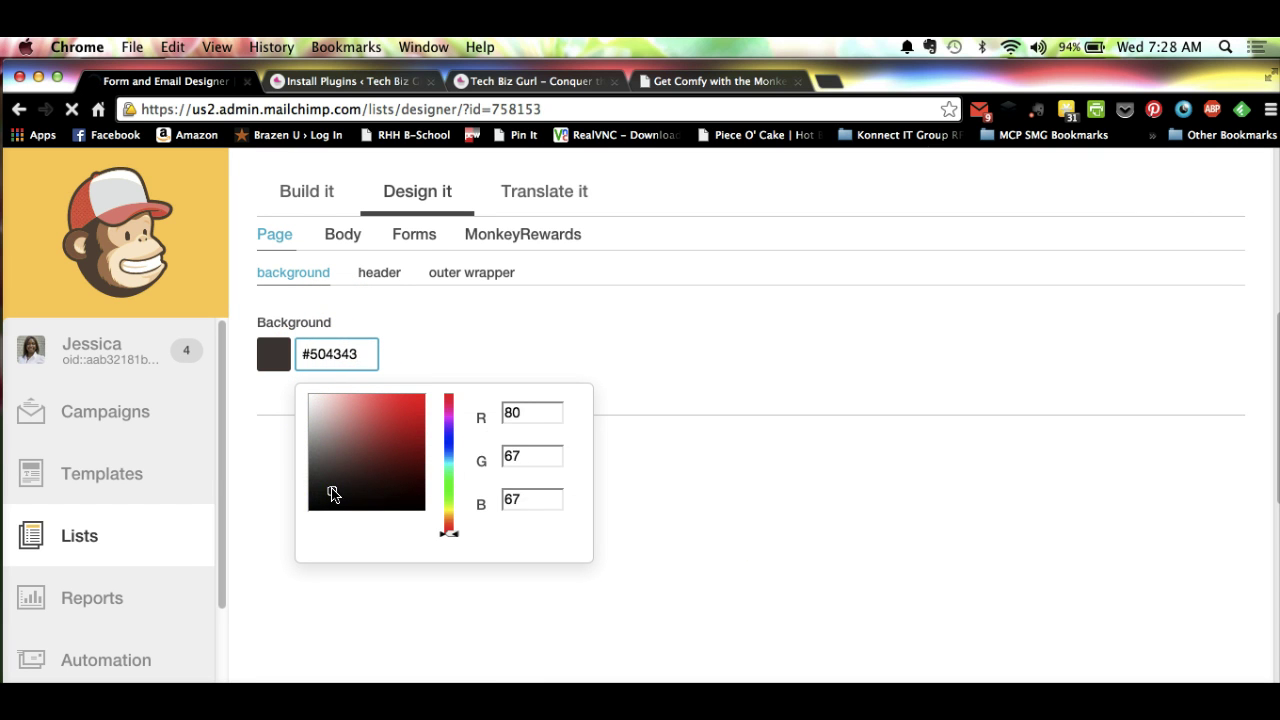
pyautogui.click(566, 311)
pyautogui.click(479, 336)
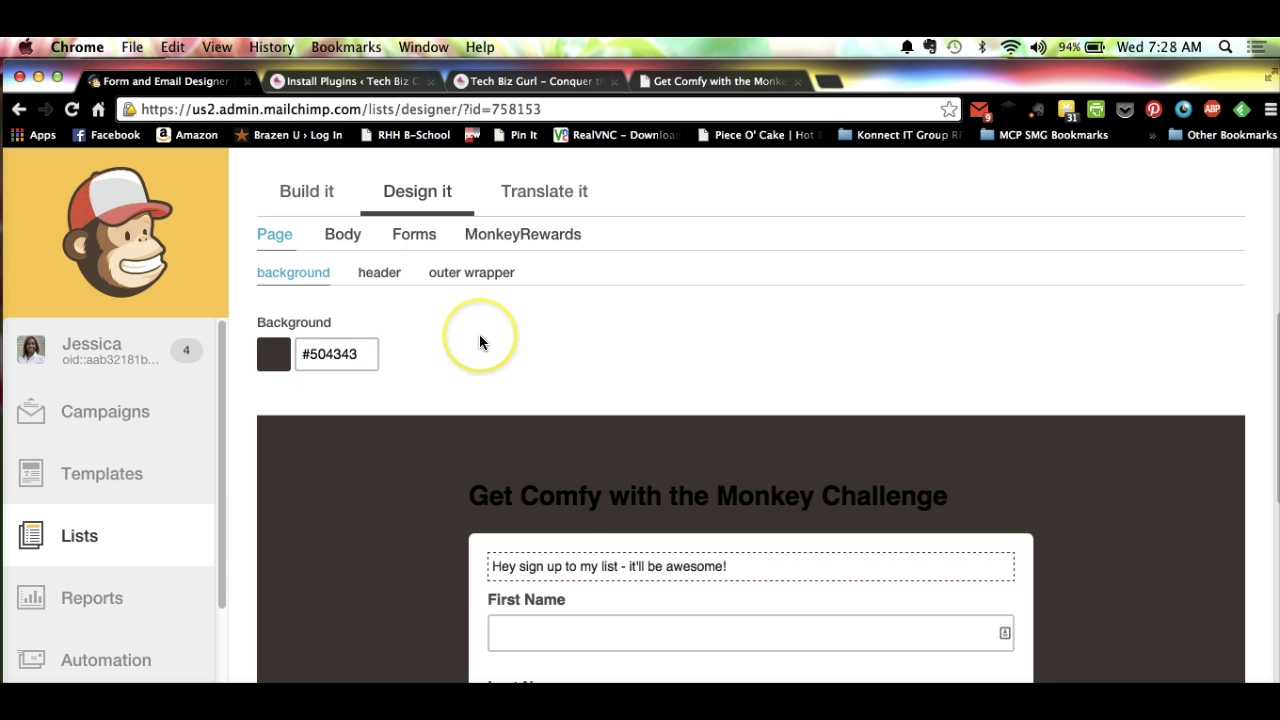
# - Set the signup form's page background colour to #c4b0b0
pyautogui.click(334, 355)
pyautogui.click(321, 430)
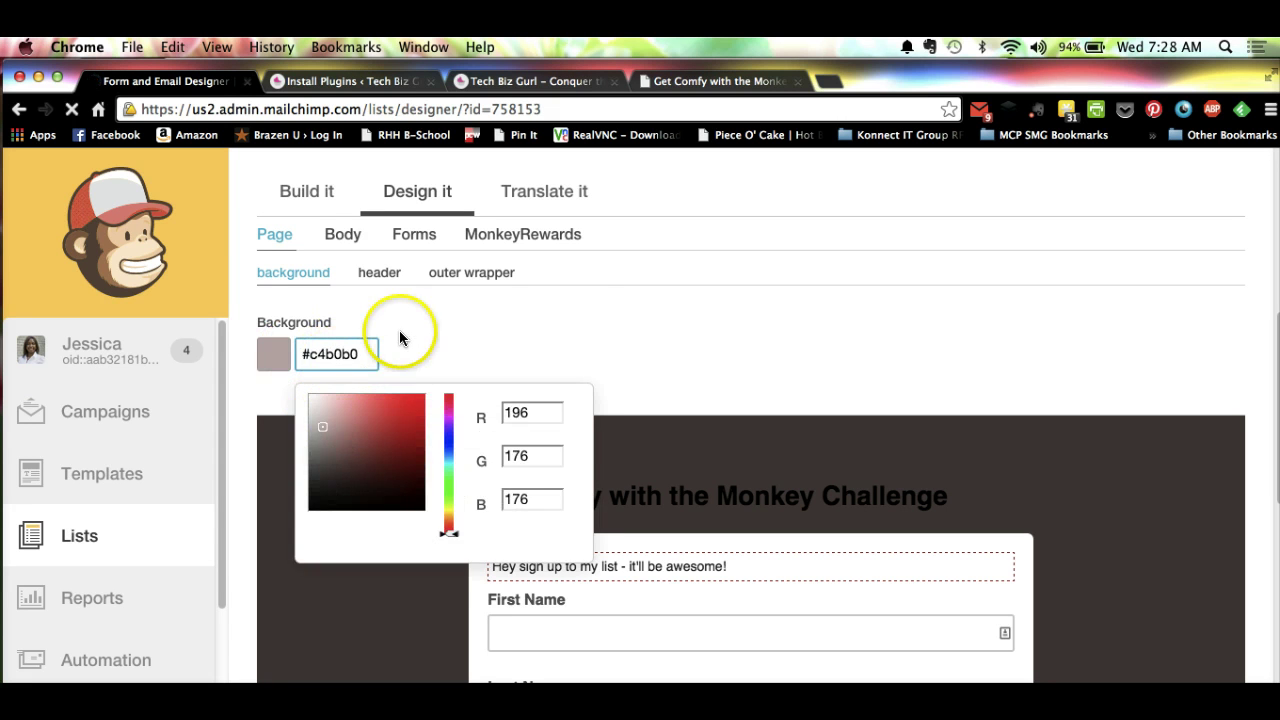
pyautogui.click(399, 333)
pyautogui.click(416, 398)
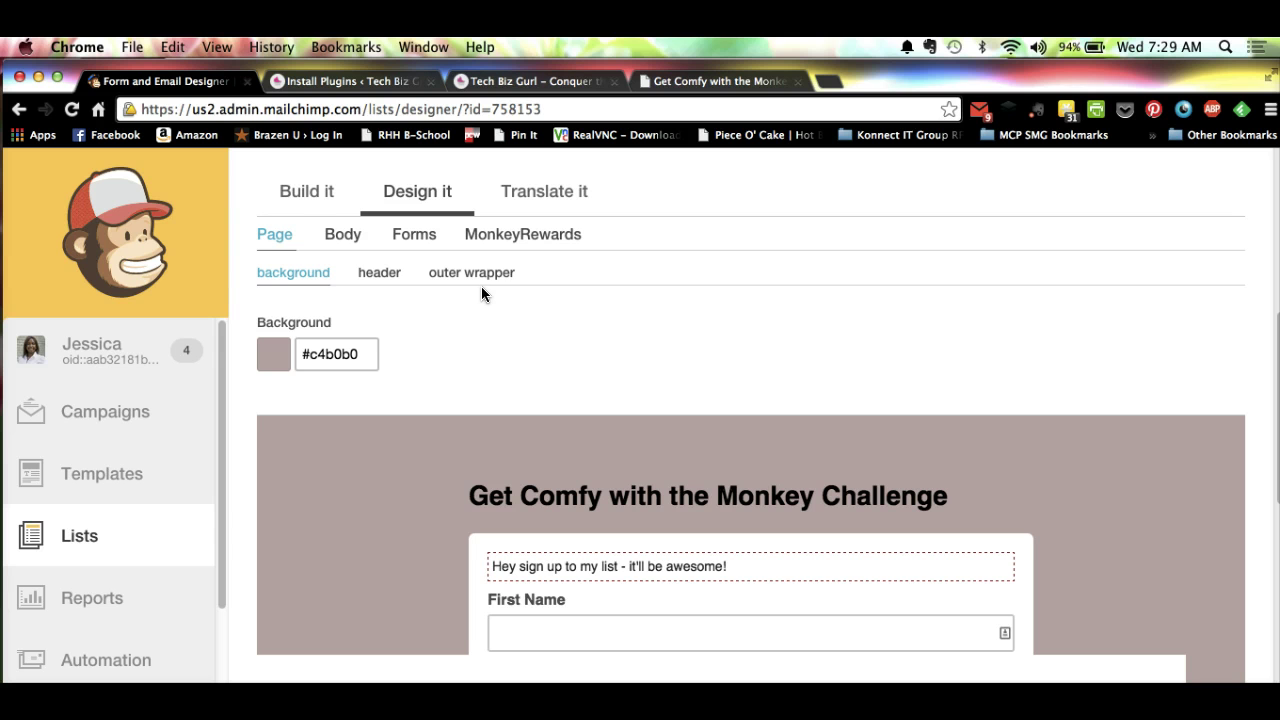
# - Review the signup form preview with the page background colour applied
pyautogui.click(486, 311)
pyautogui.click(476, 287)
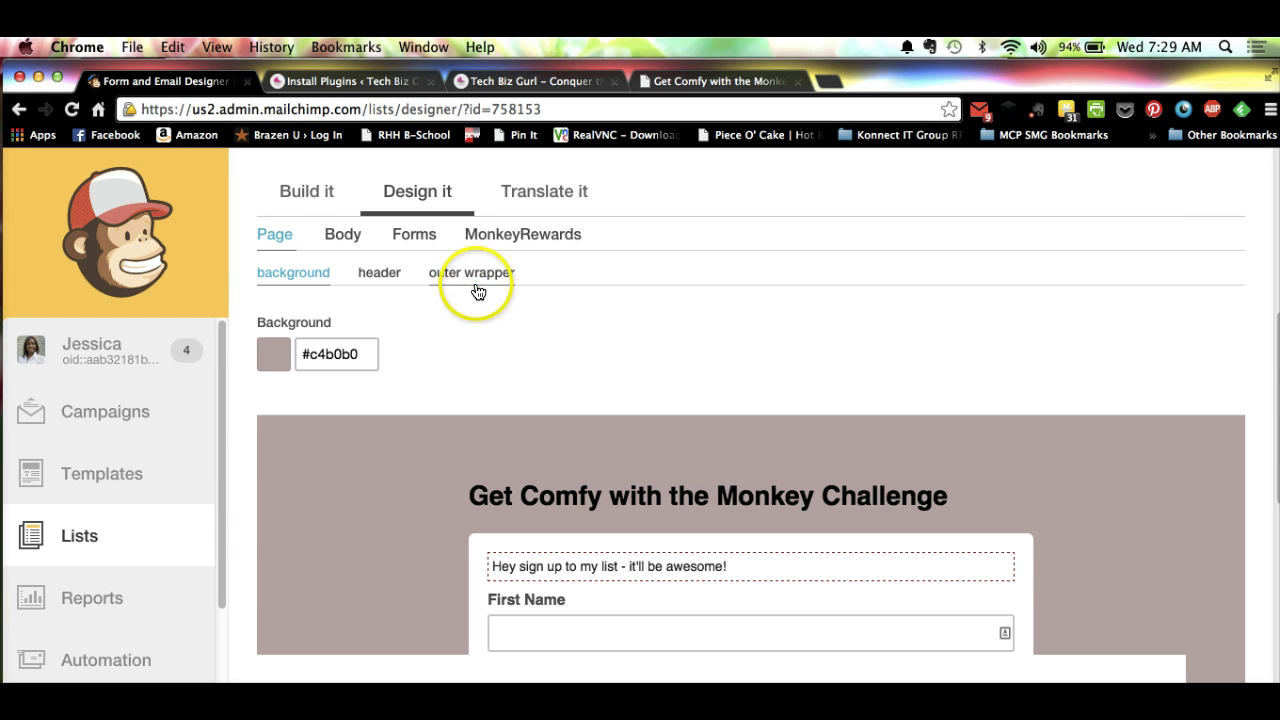
pyautogui.click(533, 270)
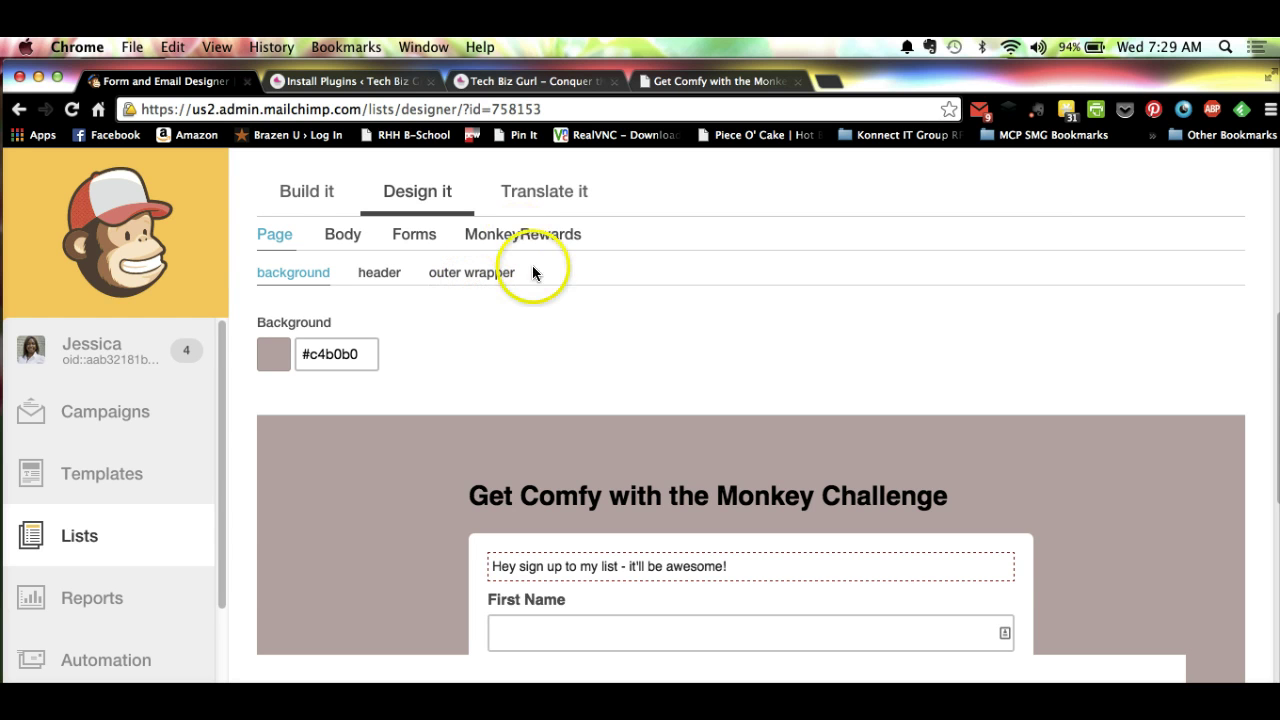
pyautogui.scroll(-5, 544, 290)
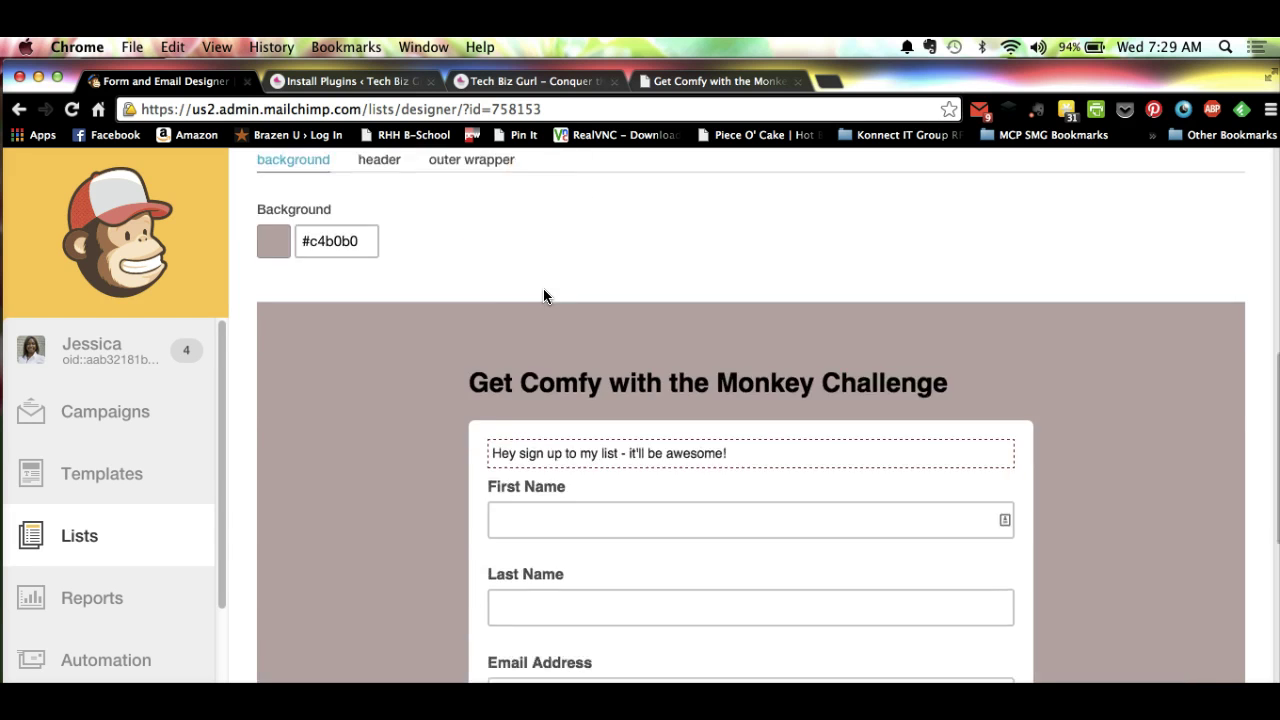
pyautogui.scroll(3, 543, 295)
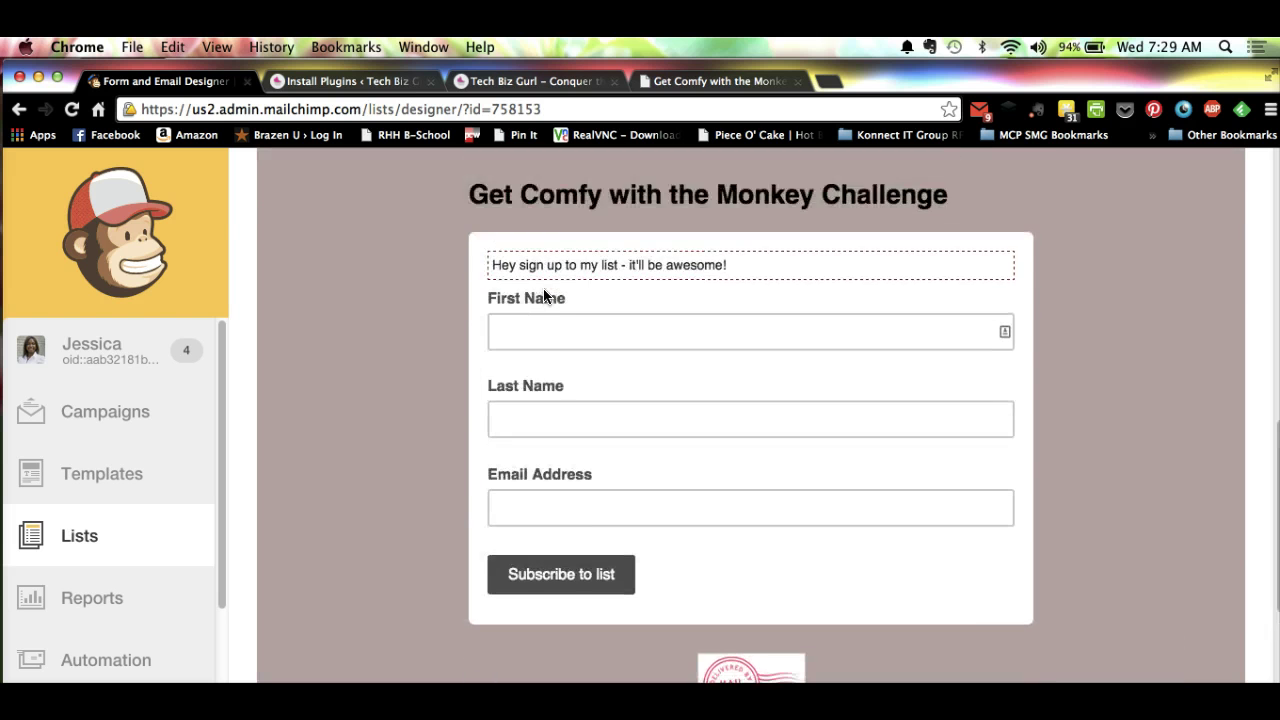
pyautogui.scroll(5, 544, 295)
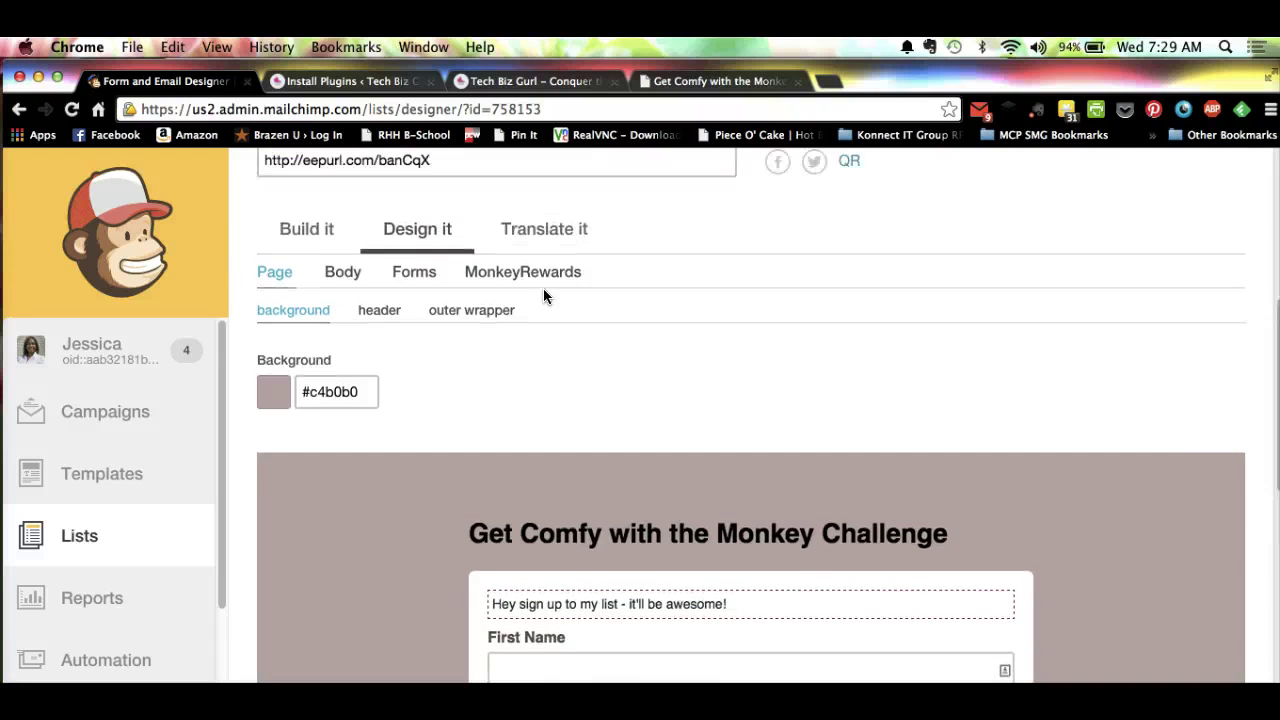
pyautogui.scroll(2, 543, 288)
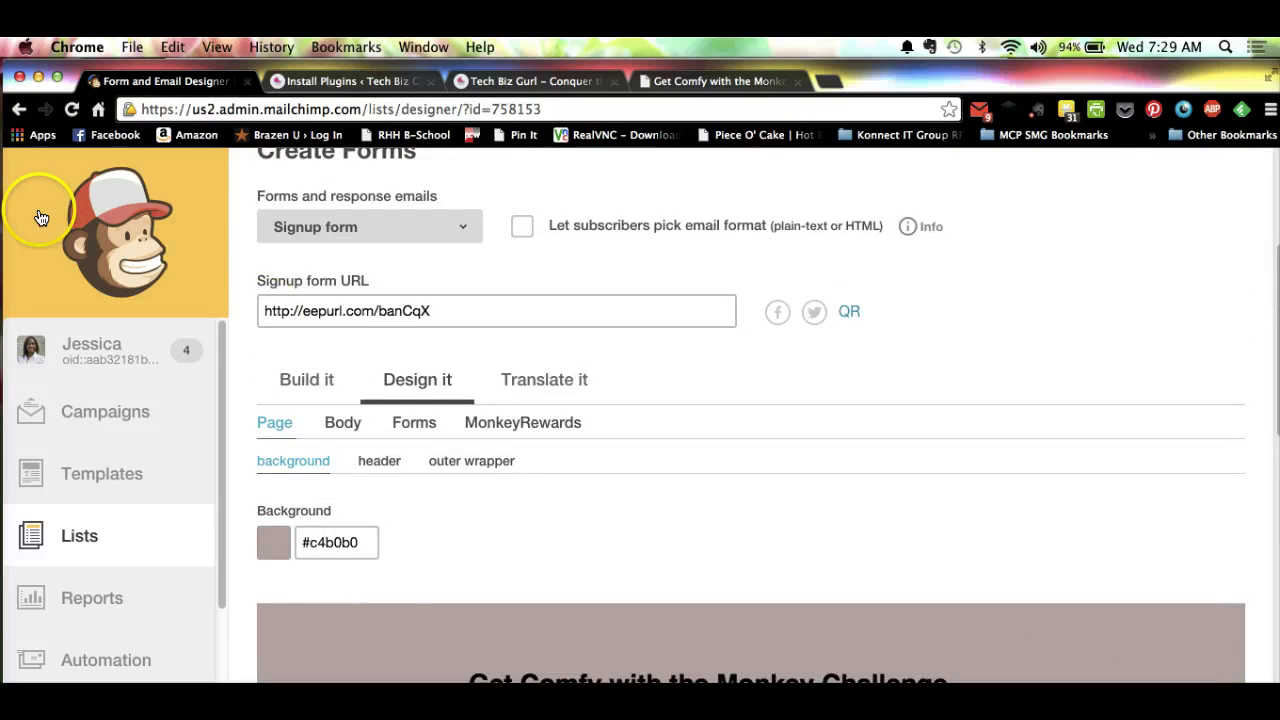
# - Switch the form designer to "Signup form with alerts" and examine its error messages in the preview
pyautogui.click(395, 224)
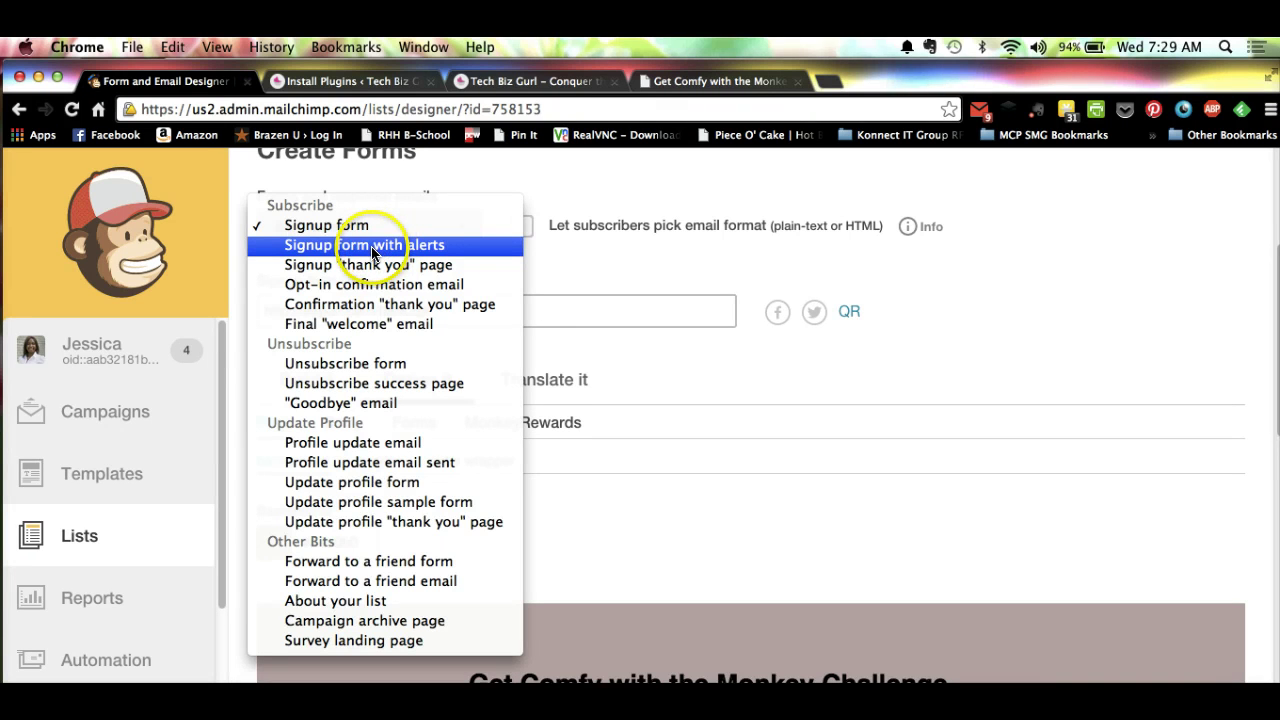
pyautogui.click(389, 244)
pyautogui.click(378, 228)
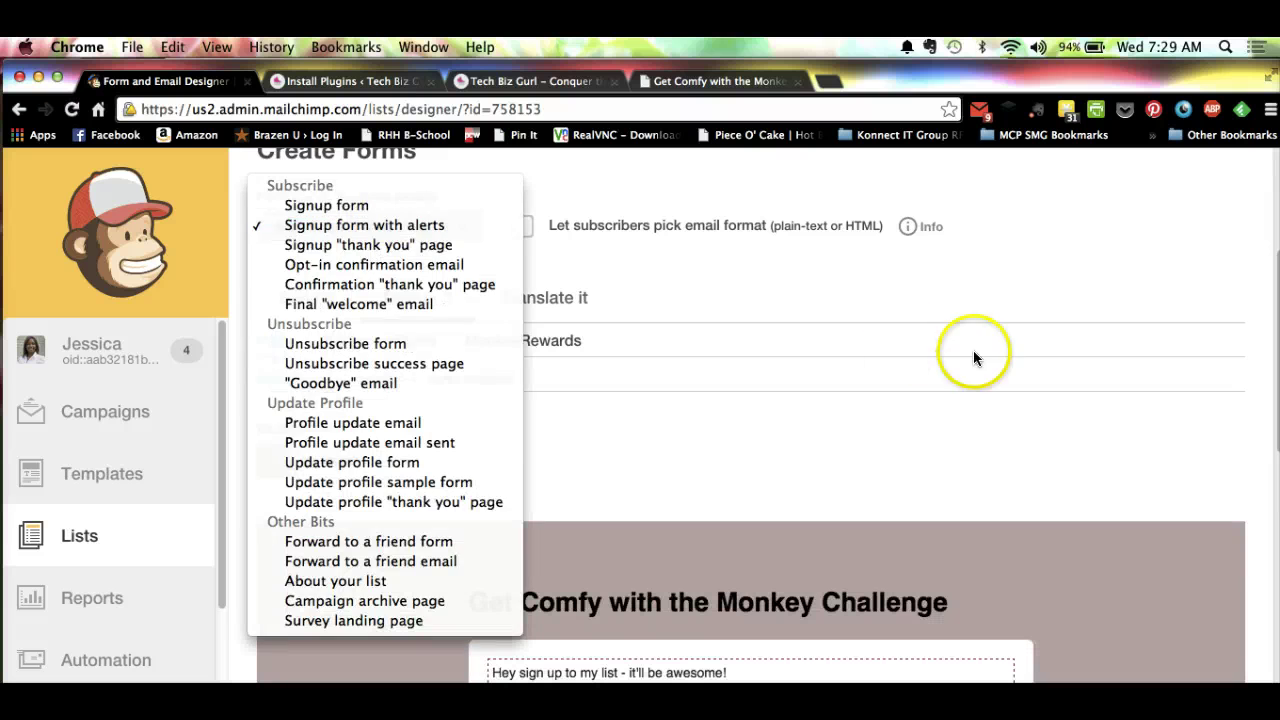
pyautogui.click(943, 272)
pyautogui.press('Down')
pyautogui.press('Down')
pyautogui.click(943, 272)
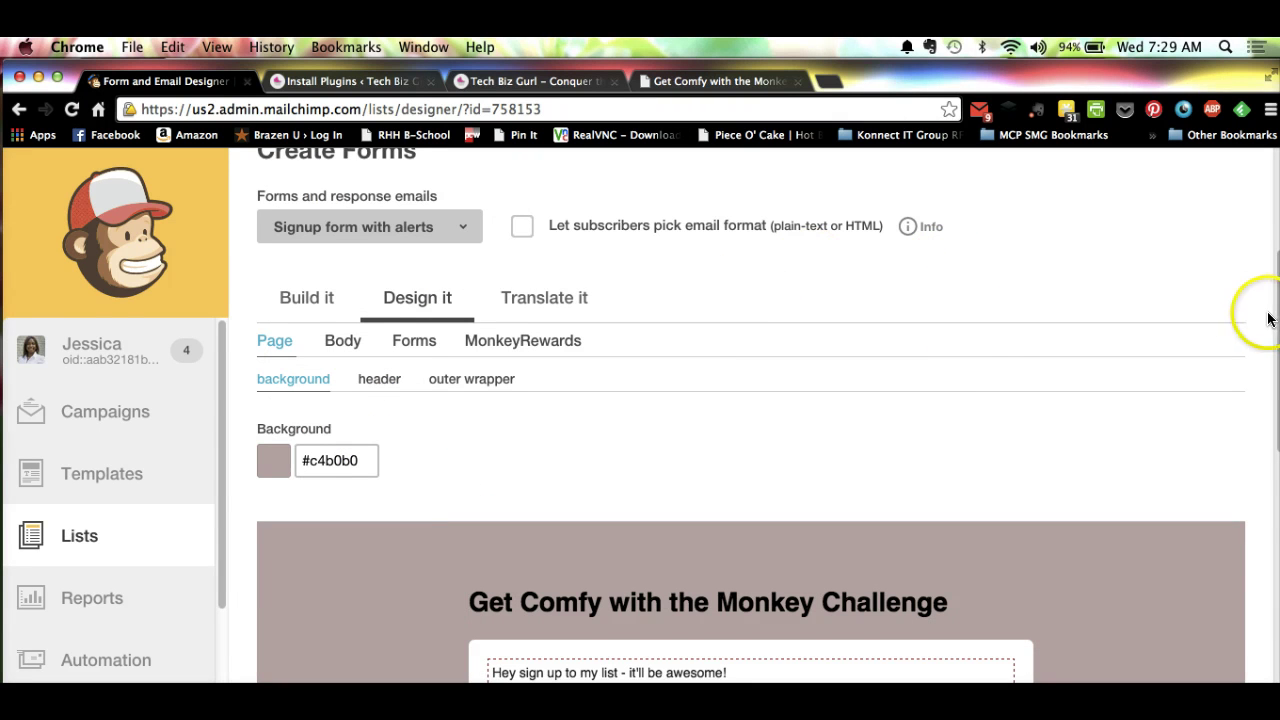
pyautogui.scroll(-5, 1254, 360)
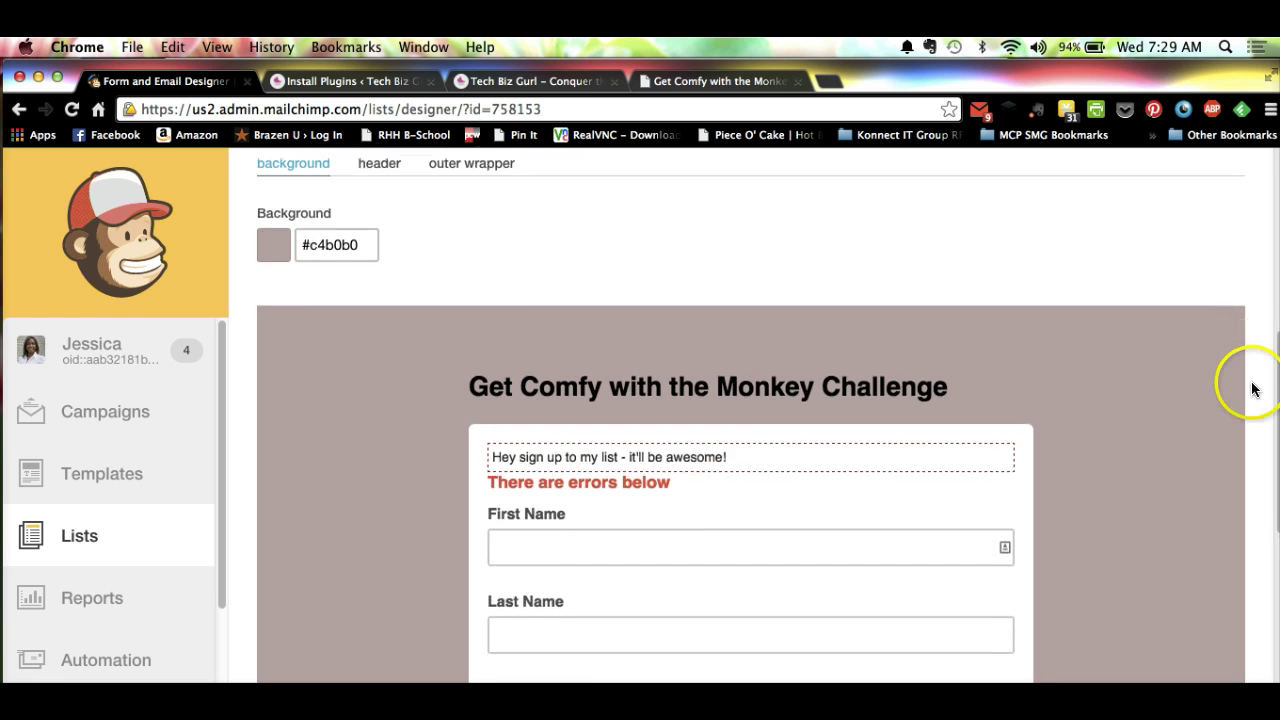
pyautogui.scroll(-5, 1200, 380)
pyautogui.scroll(5, 1168, 398)
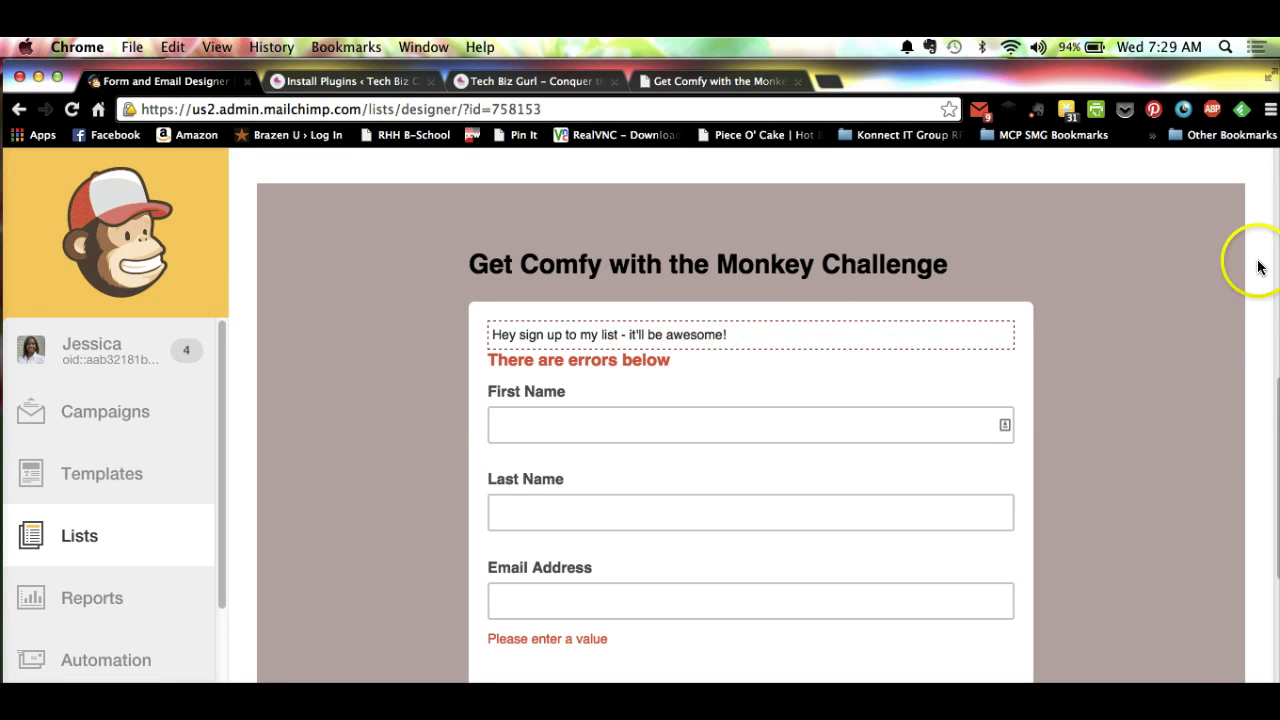
pyautogui.scroll(8, 1240, 270)
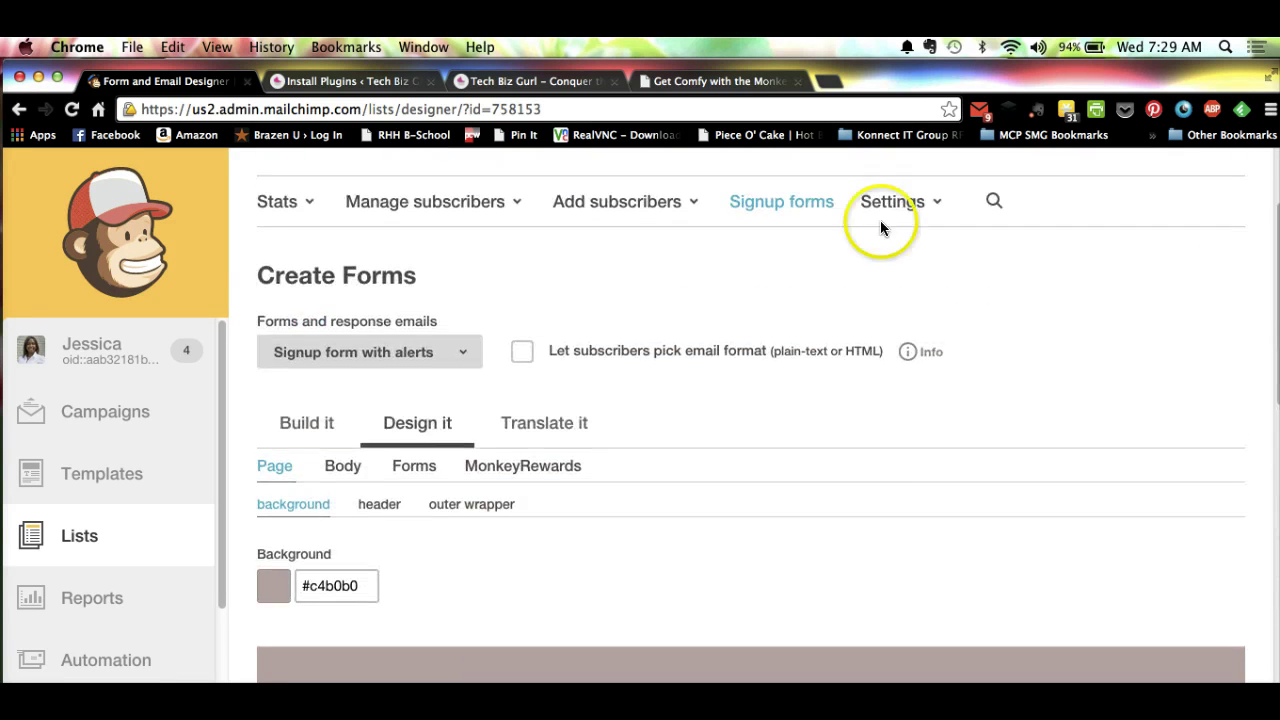
# - Switch the form designer to the opt-in confirmation email and review its sender fields, subject and body content
pyautogui.click(416, 352)
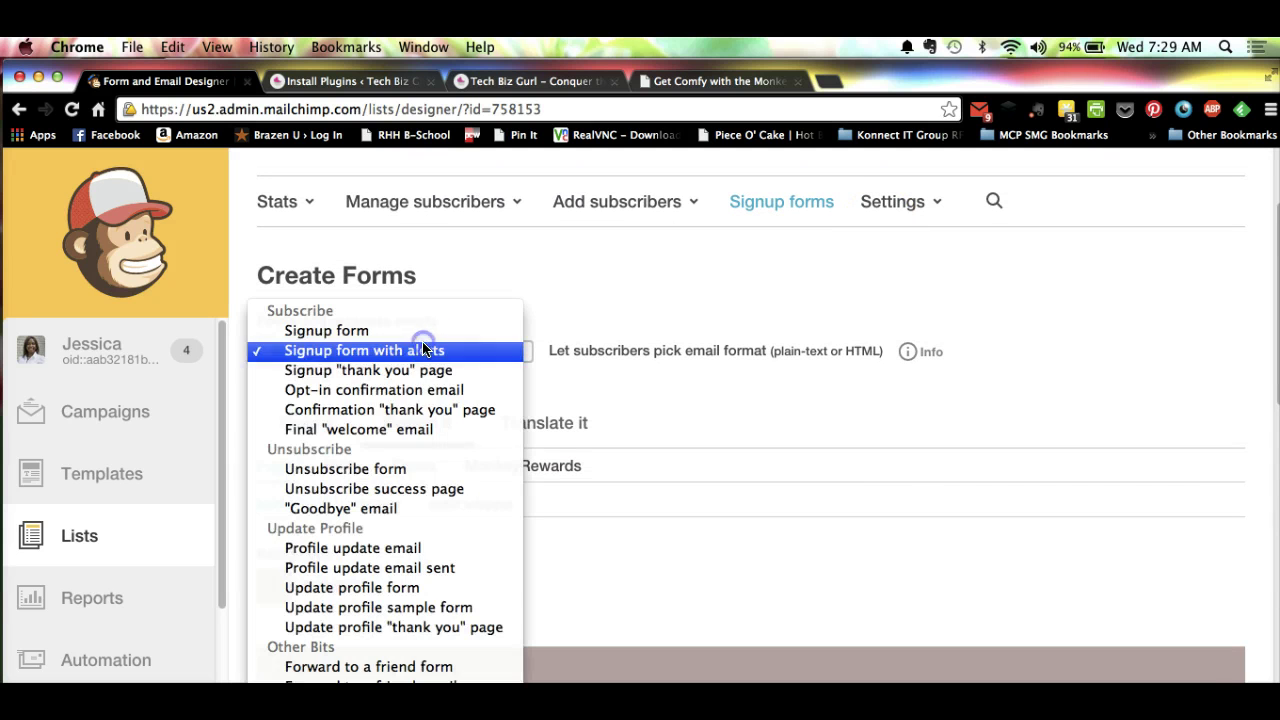
pyautogui.click(397, 388)
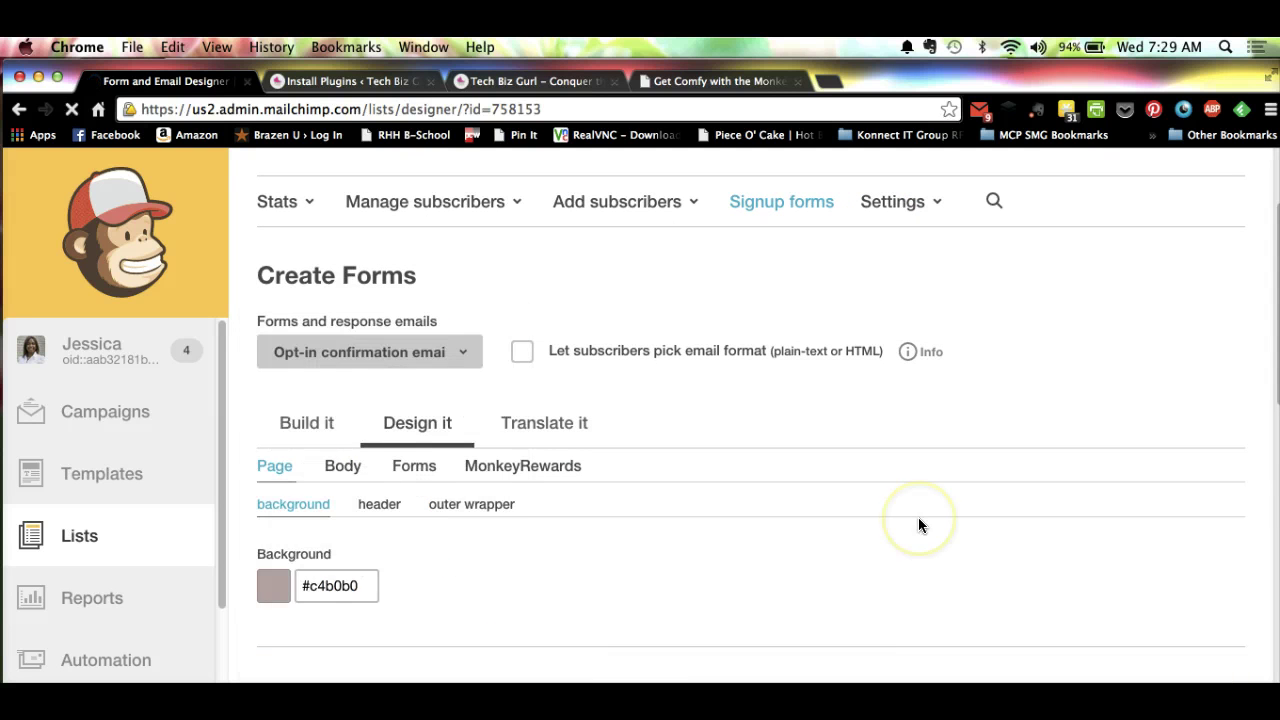
pyautogui.scroll(-1, 918, 523)
pyautogui.scroll(-5, 919, 520)
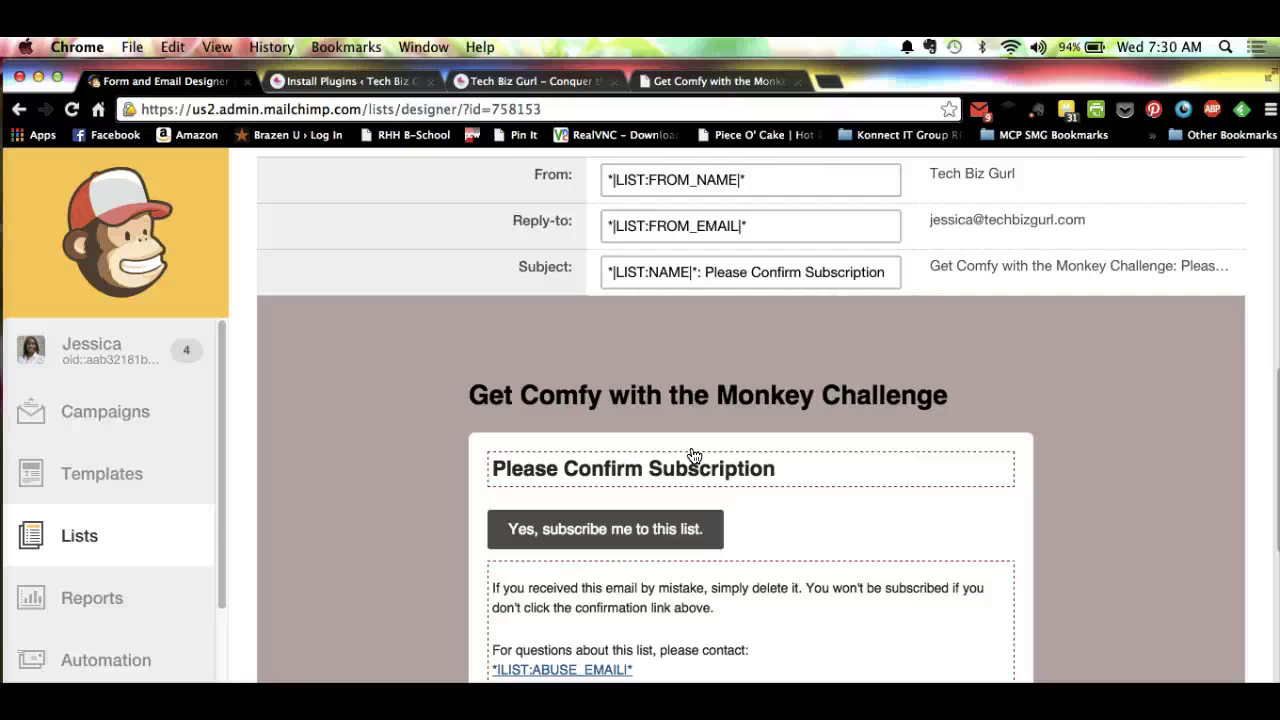
pyautogui.moveTo(823, 400)
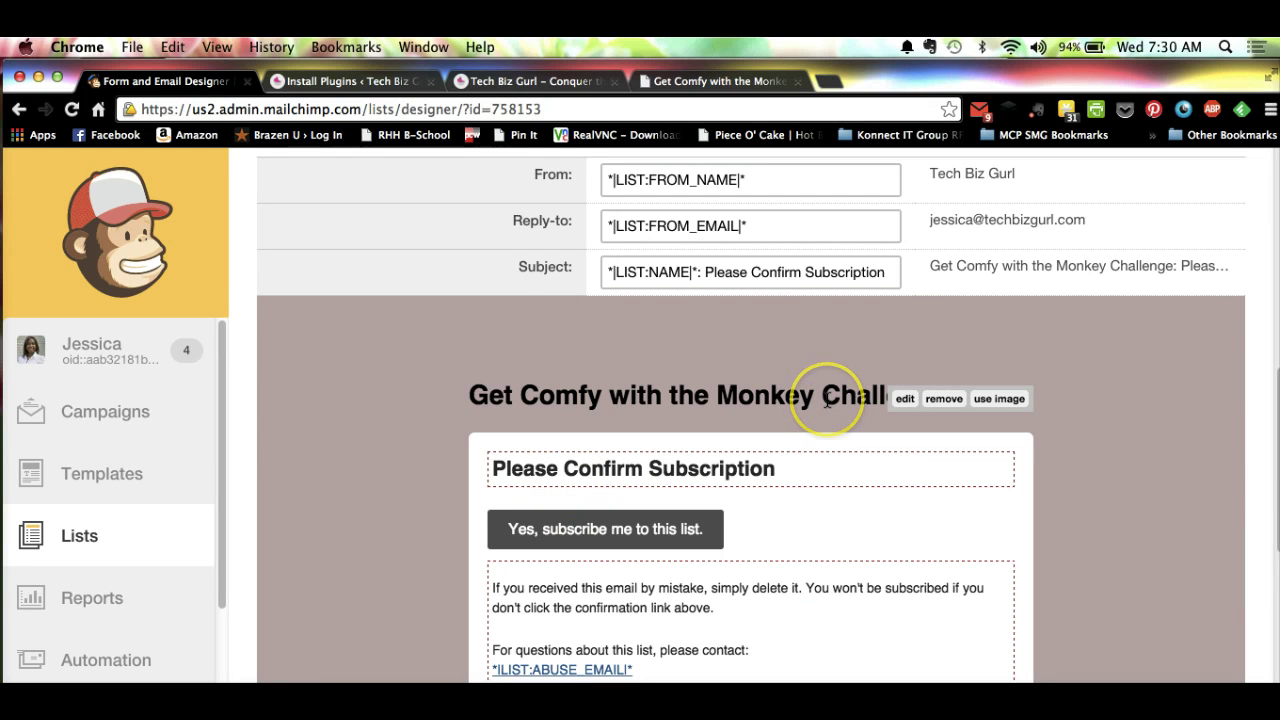
pyautogui.click(1170, 217)
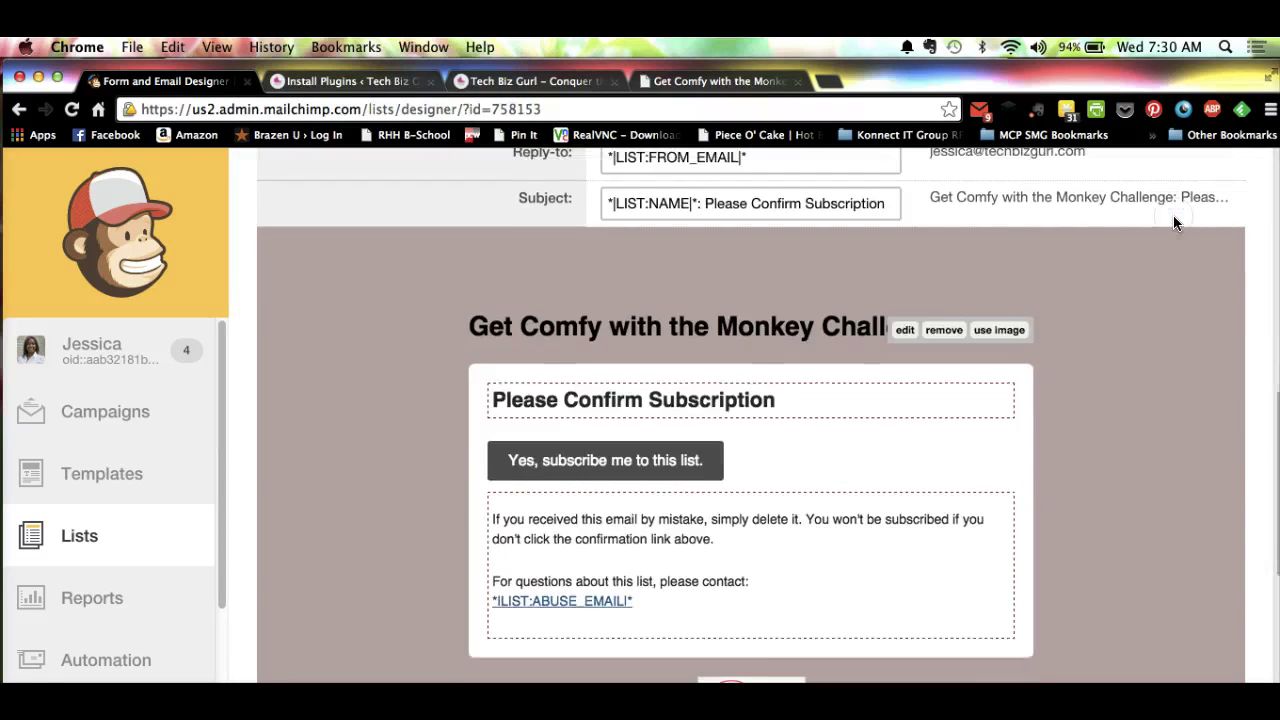
pyautogui.scroll(3, 1175, 222)
pyautogui.scroll(5, 1175, 222)
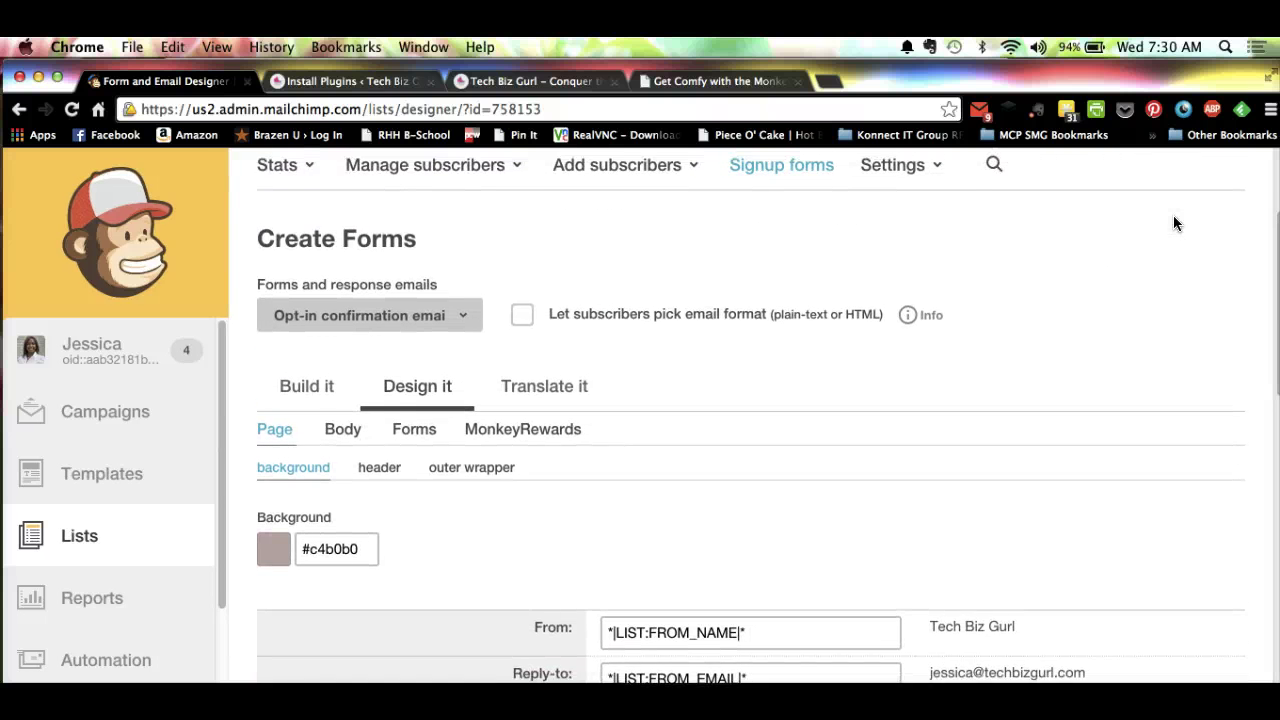
pyautogui.scroll(1, 1173, 222)
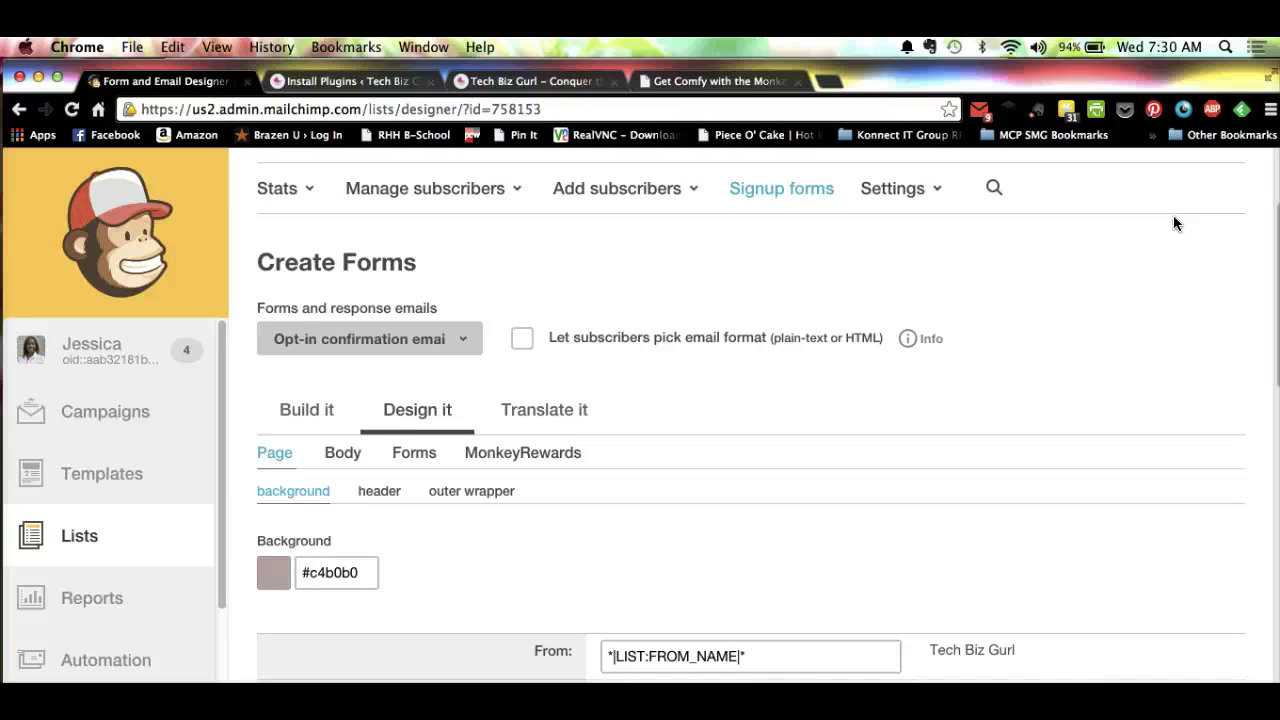
pyautogui.scroll(-8, 1174, 216)
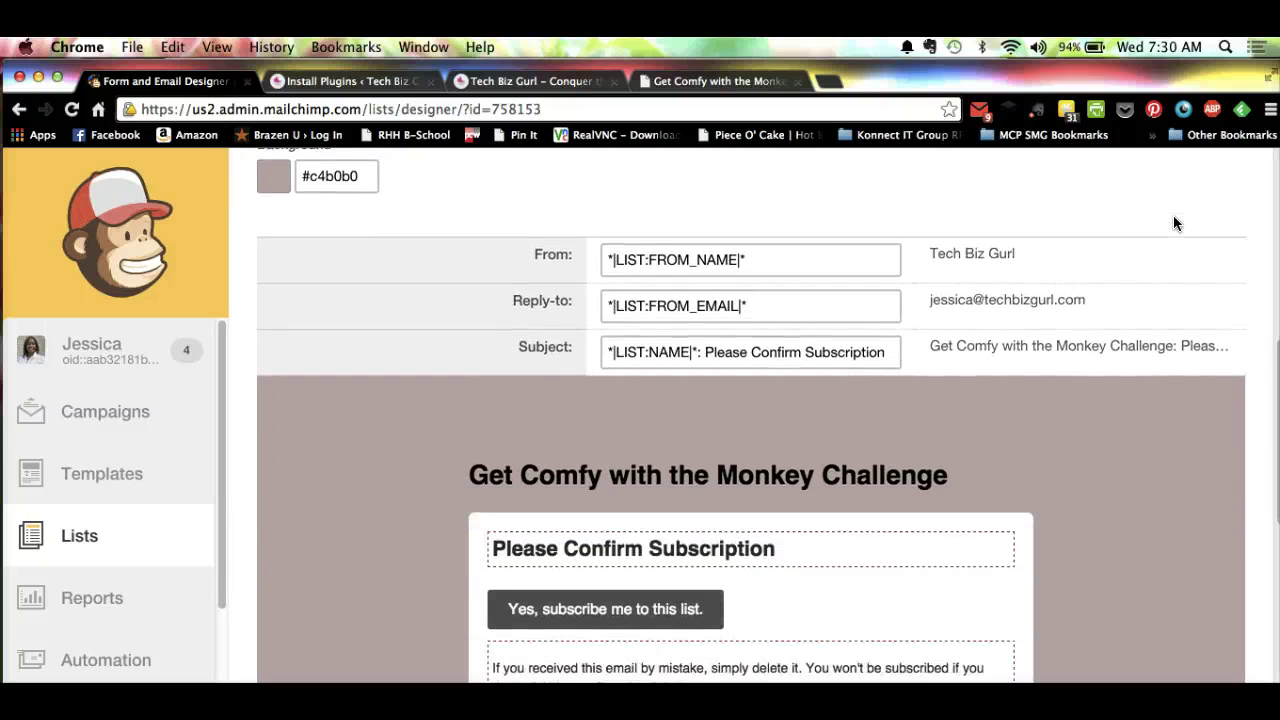
pyautogui.moveTo(908, 529)
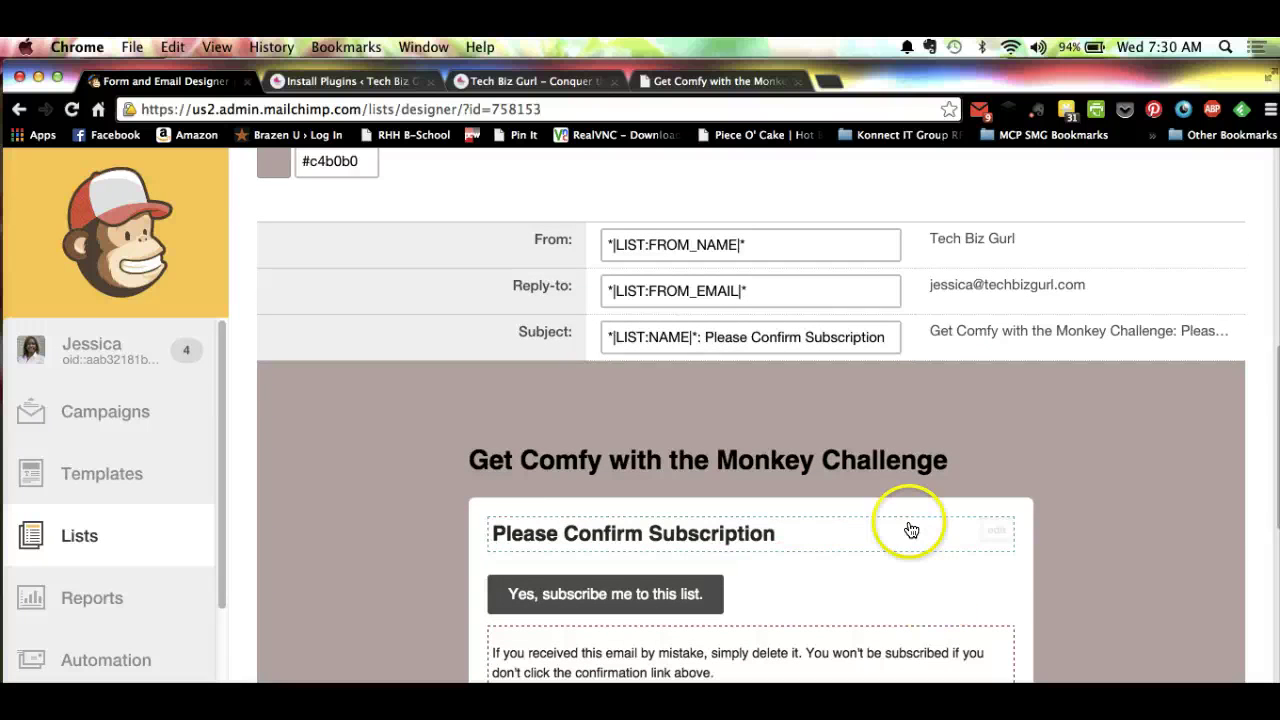
pyautogui.scroll(1, 908, 529)
pyautogui.click(908, 529)
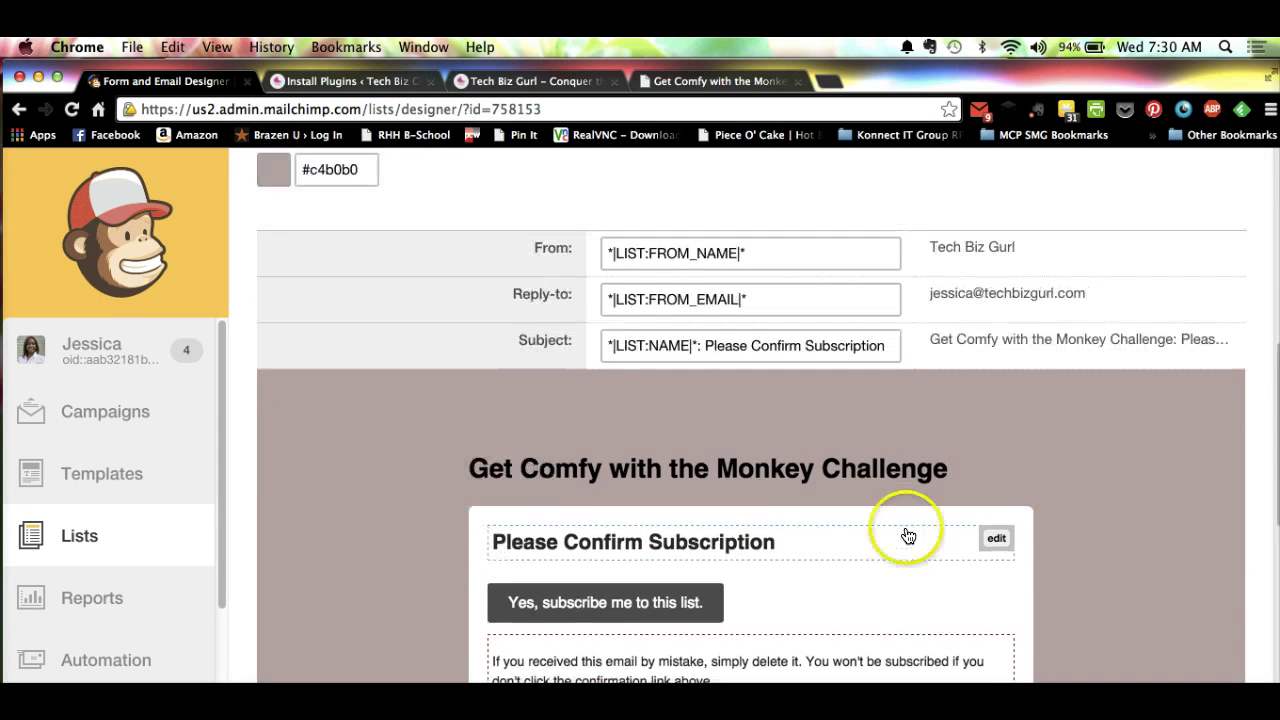
pyautogui.scroll(5, 904, 525)
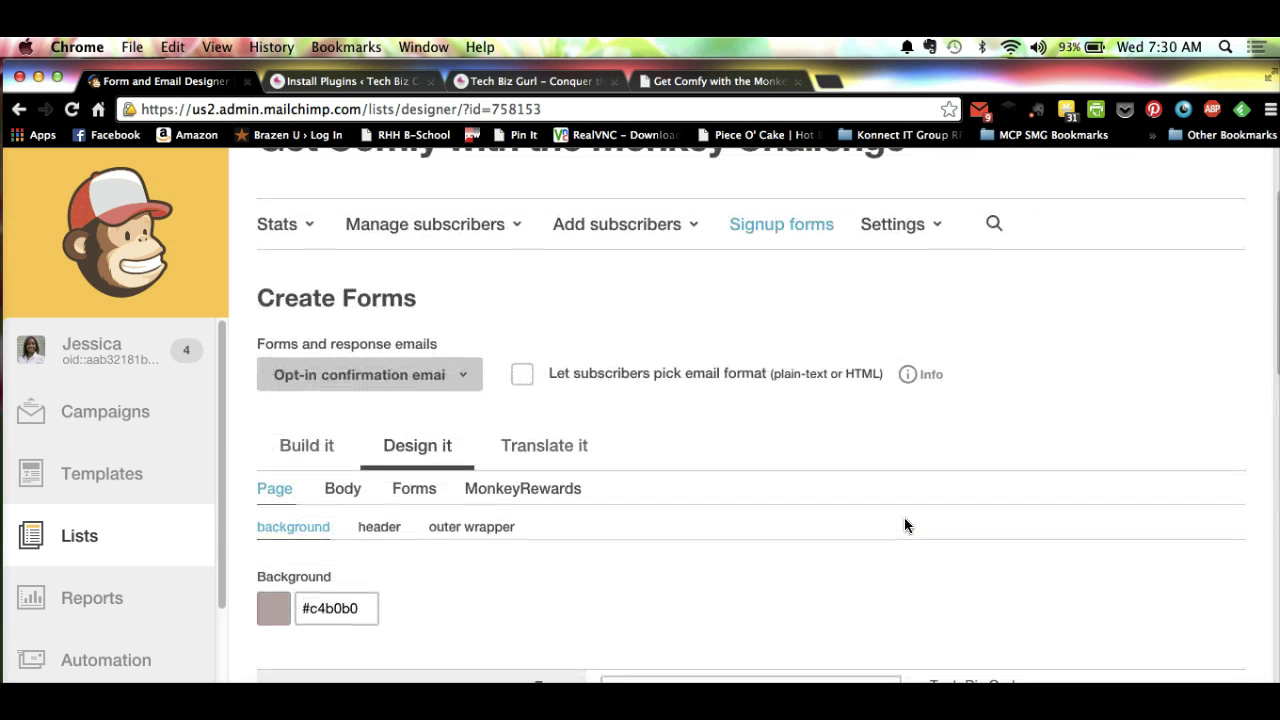
# - Open the embedded forms page for the list and look over the Classic form's options, preview and code
pyautogui.click(785, 227)
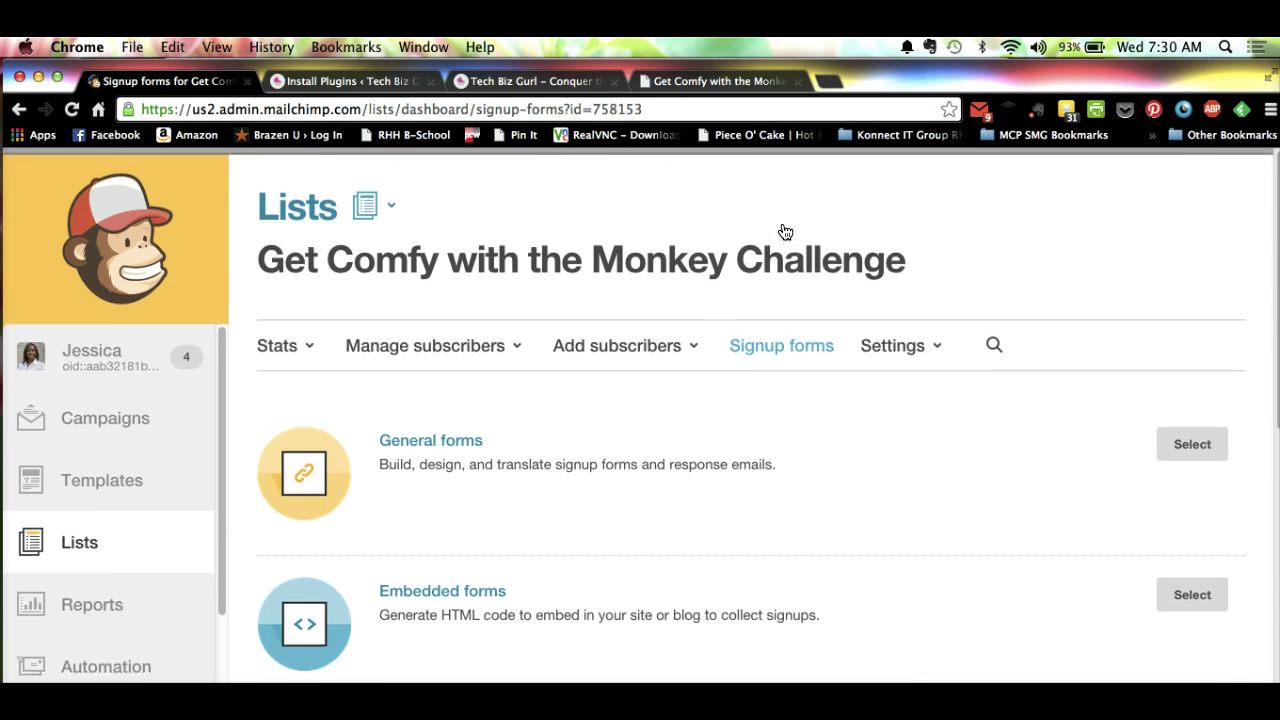
pyautogui.scroll(-4, 782, 236)
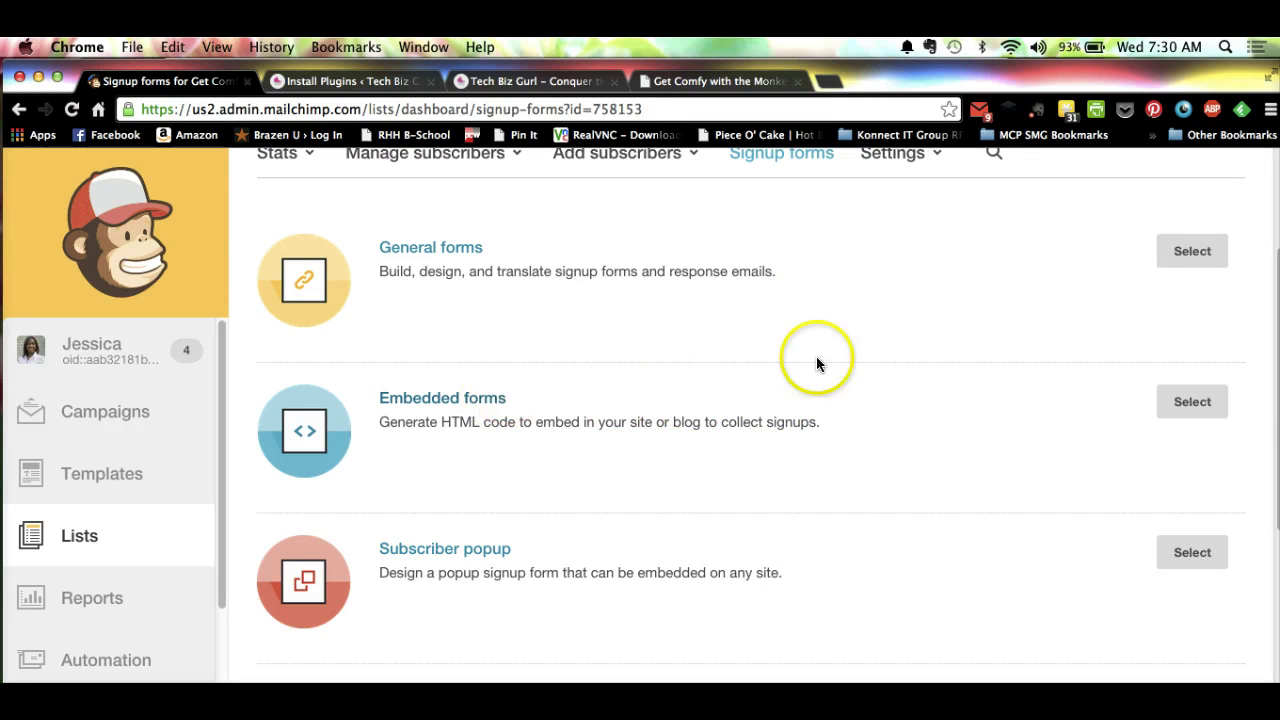
pyautogui.click(1200, 402)
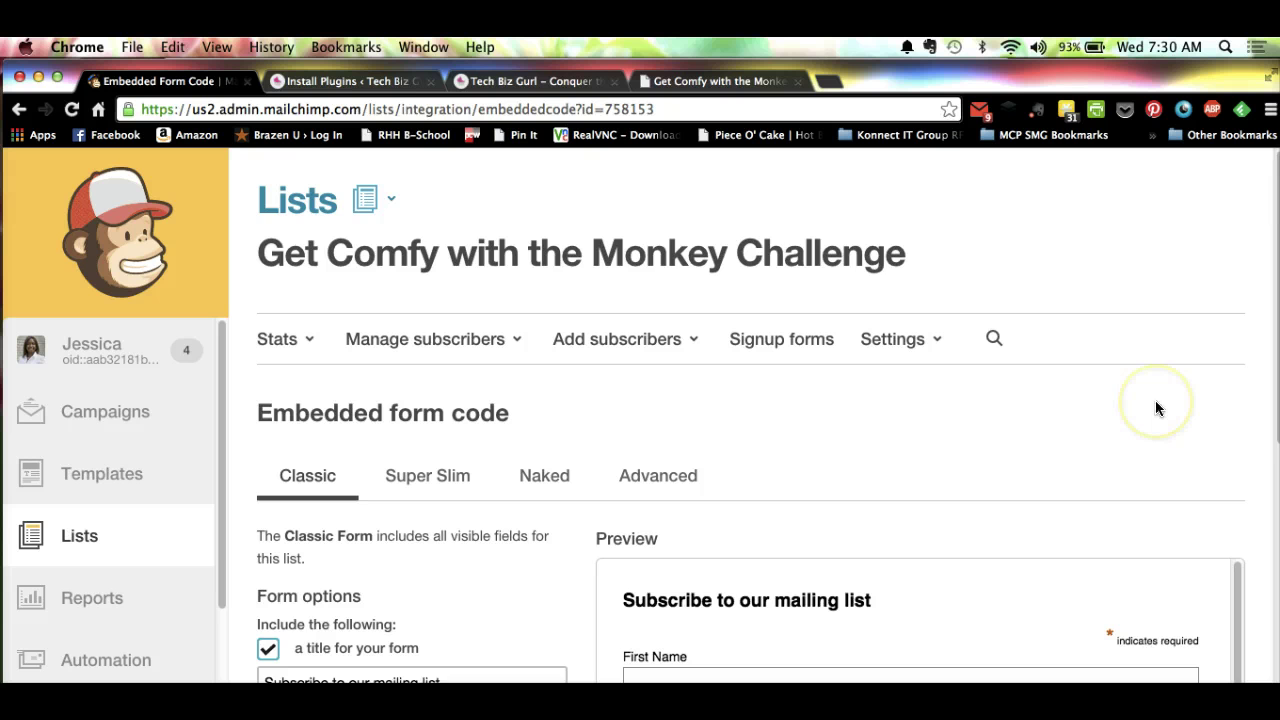
pyautogui.scroll(-1, 1156, 405)
pyautogui.scroll(-5, 1156, 407)
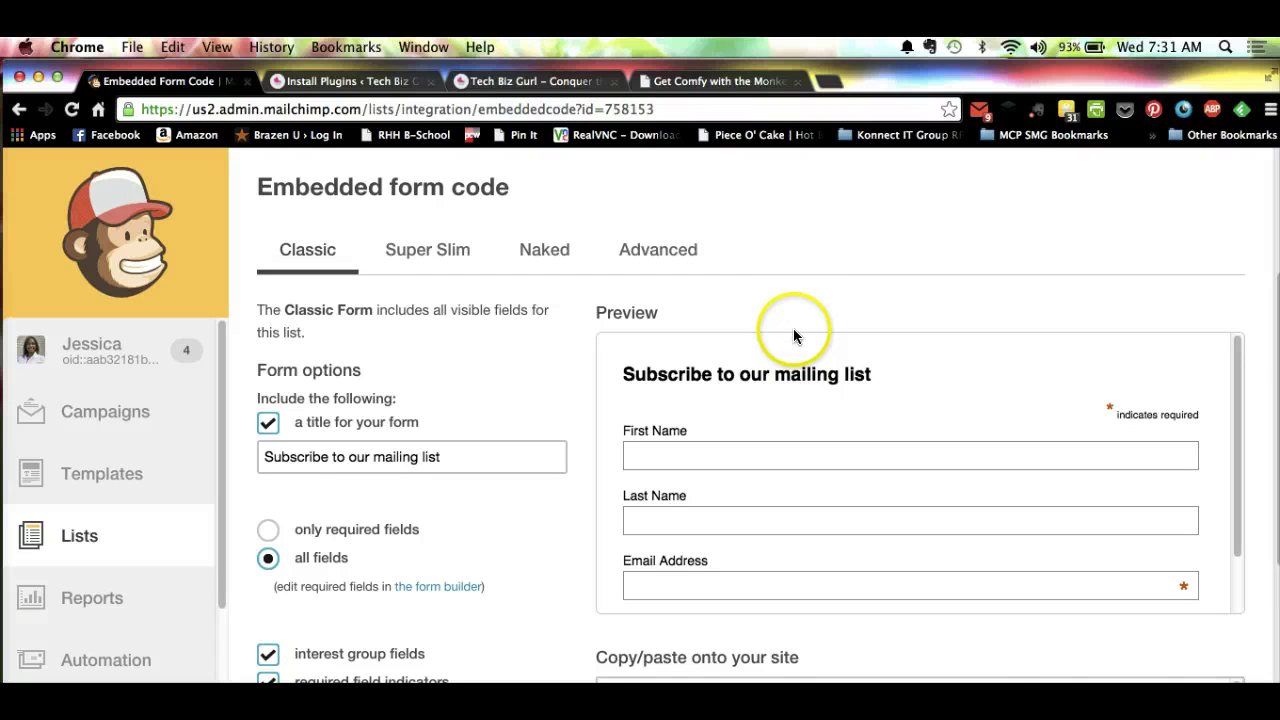
pyautogui.scroll(-3, 815, 324)
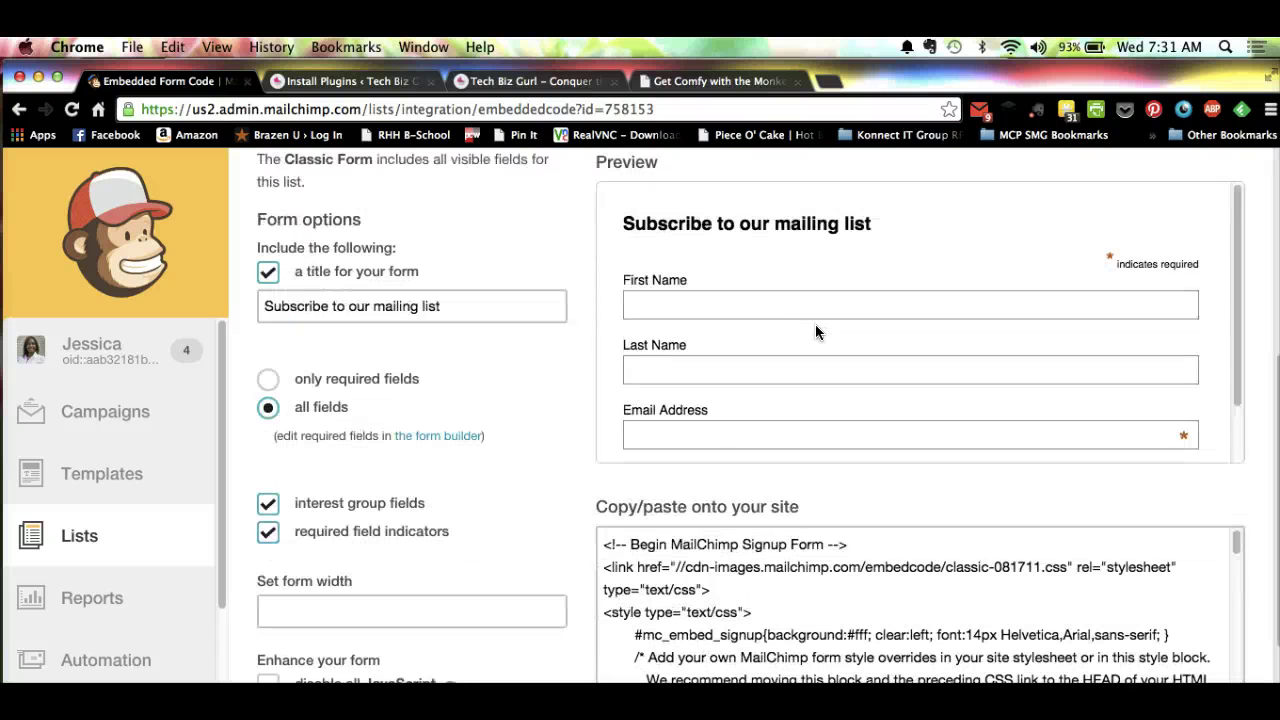
# - Leave the title out of the Classic embedded form, and compare only required fields with all fields, keeping all fields
pyautogui.click(456, 302)
pyautogui.click(268, 271)
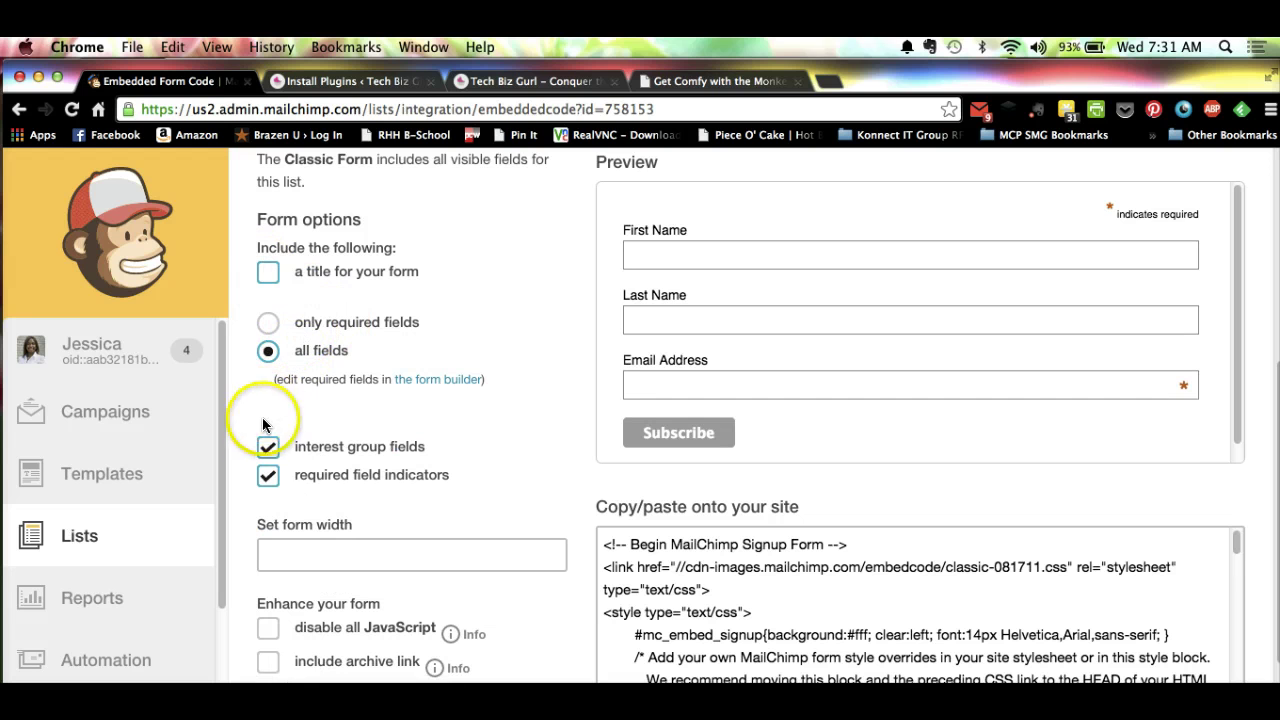
pyautogui.click(276, 322)
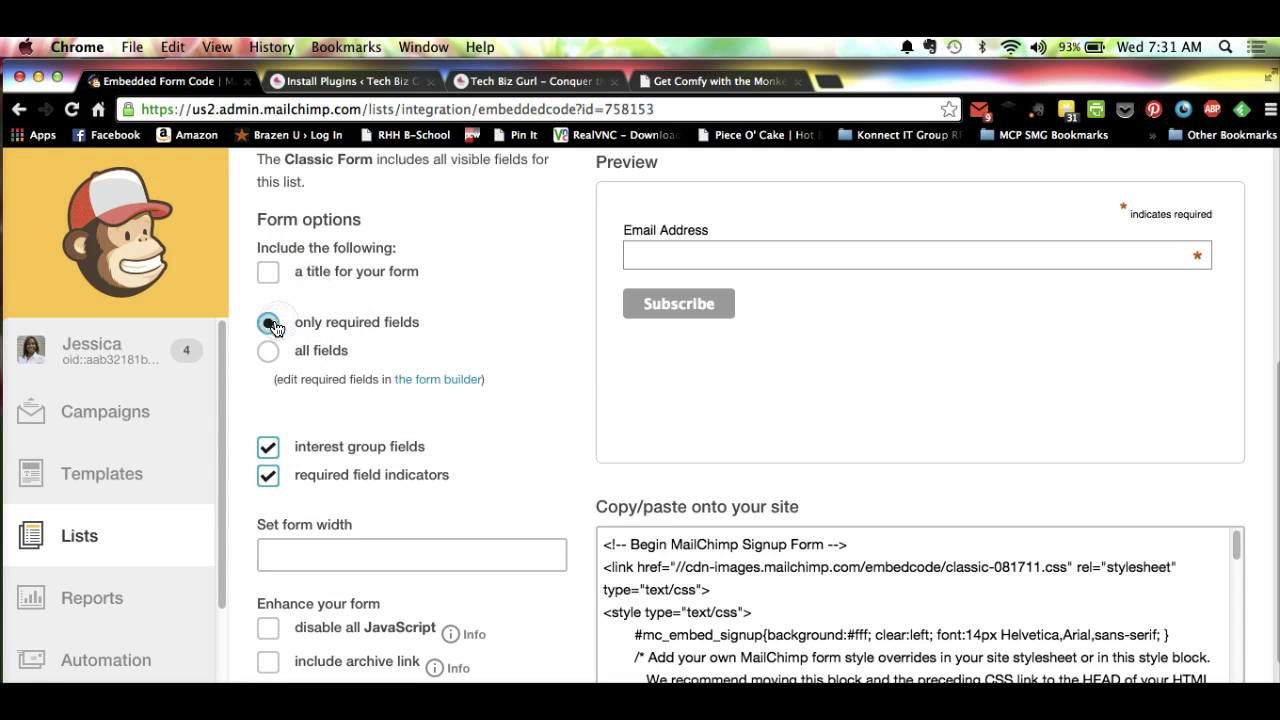
pyautogui.click(268, 350)
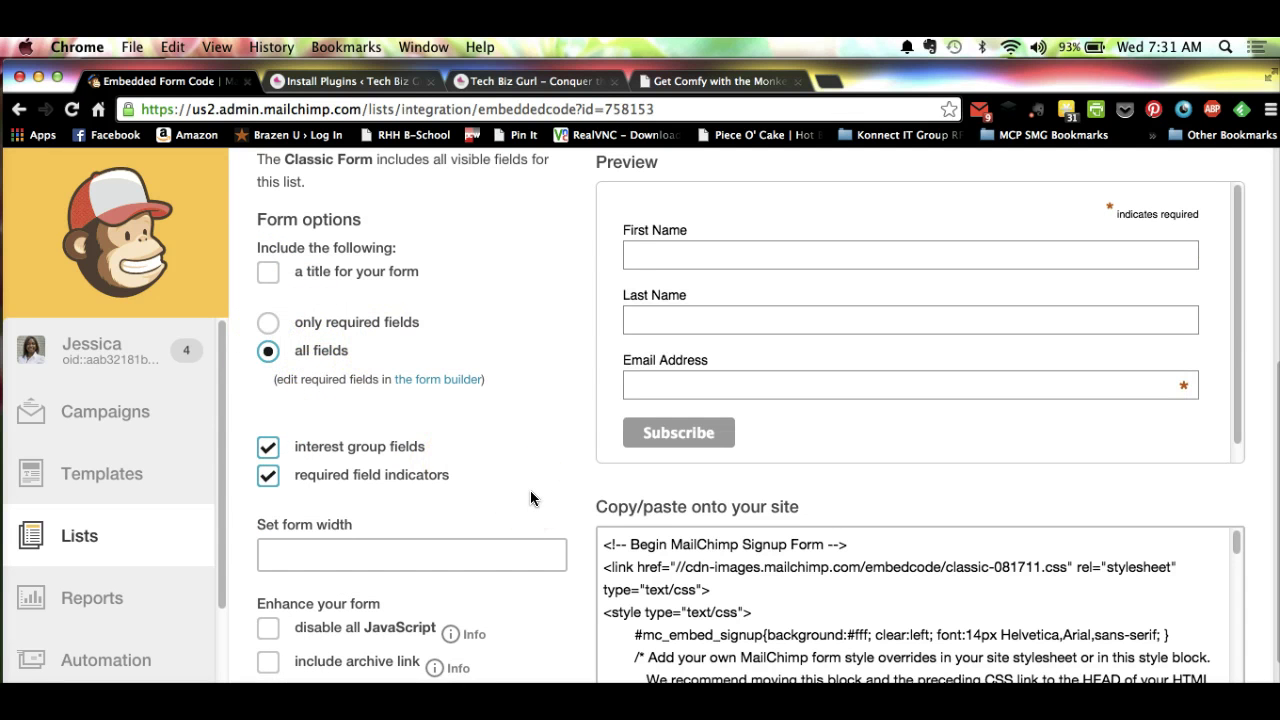
# - Leave the form width blank and select the entire embed code for the Classic form
pyautogui.scroll(-2, 530, 495)
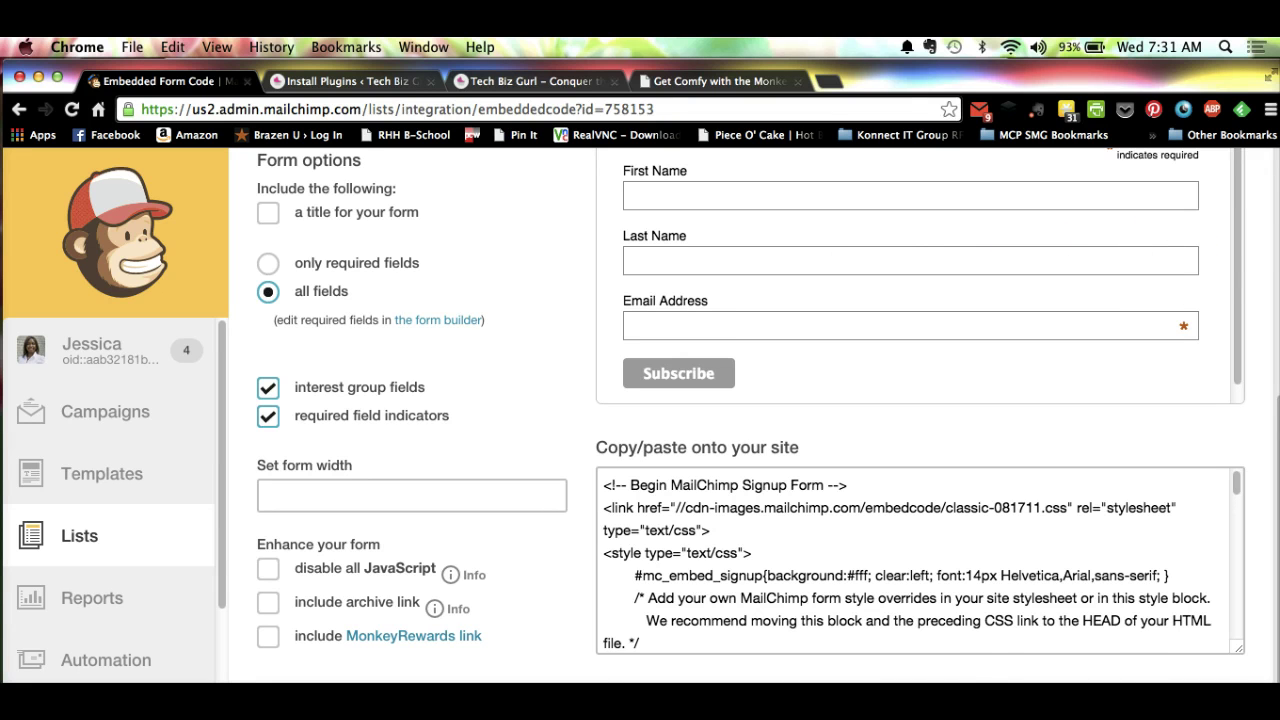
pyautogui.scroll(2, 1257, 262)
pyautogui.scroll(-2, 1257, 262)
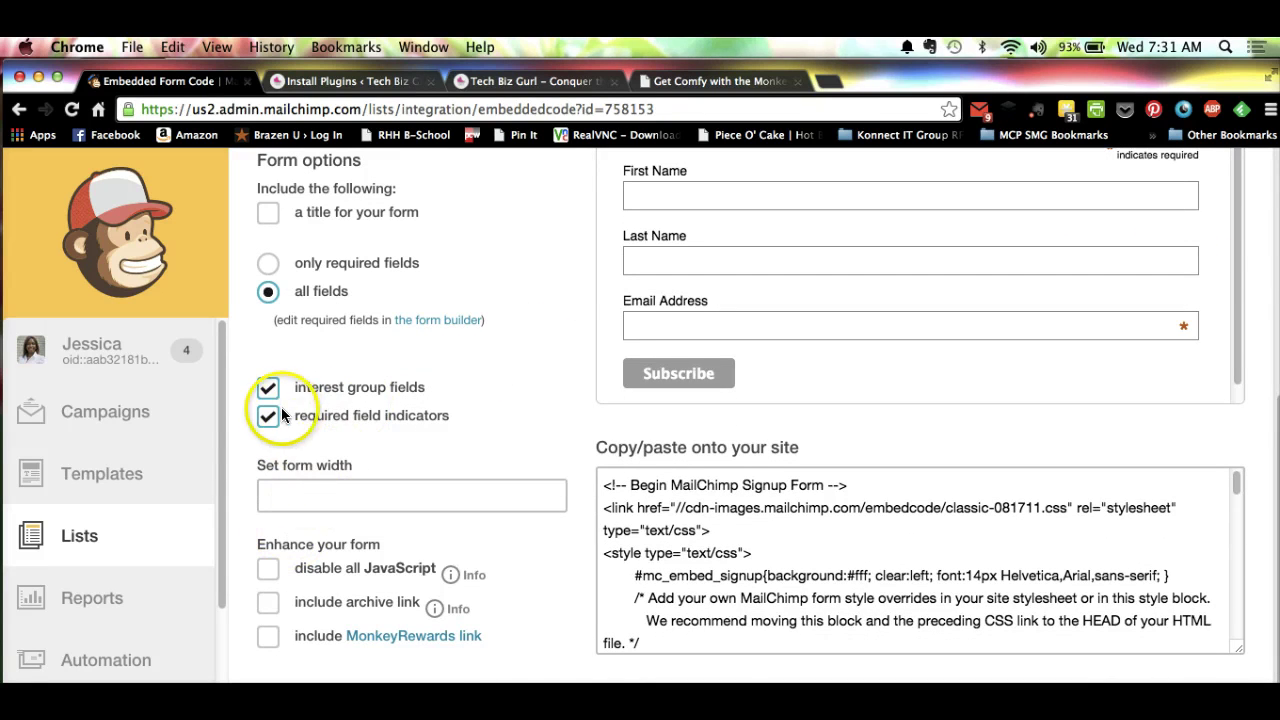
pyautogui.click(289, 508)
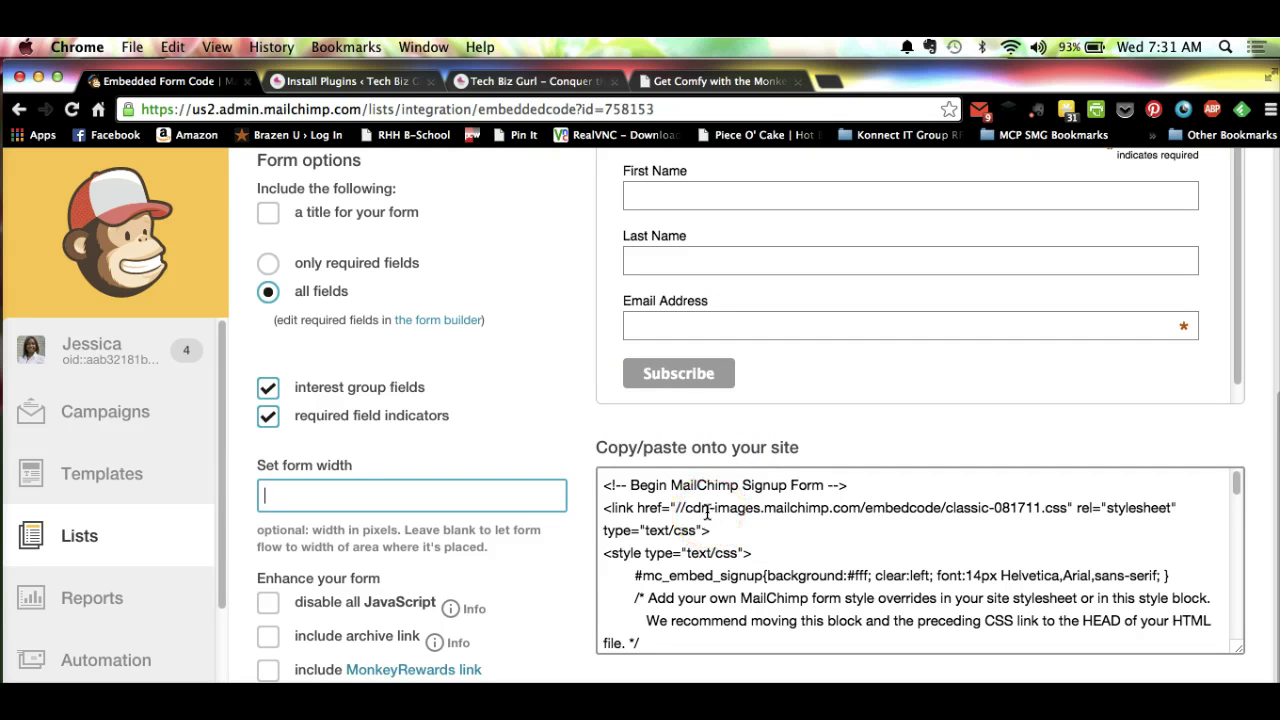
pyautogui.click(677, 567)
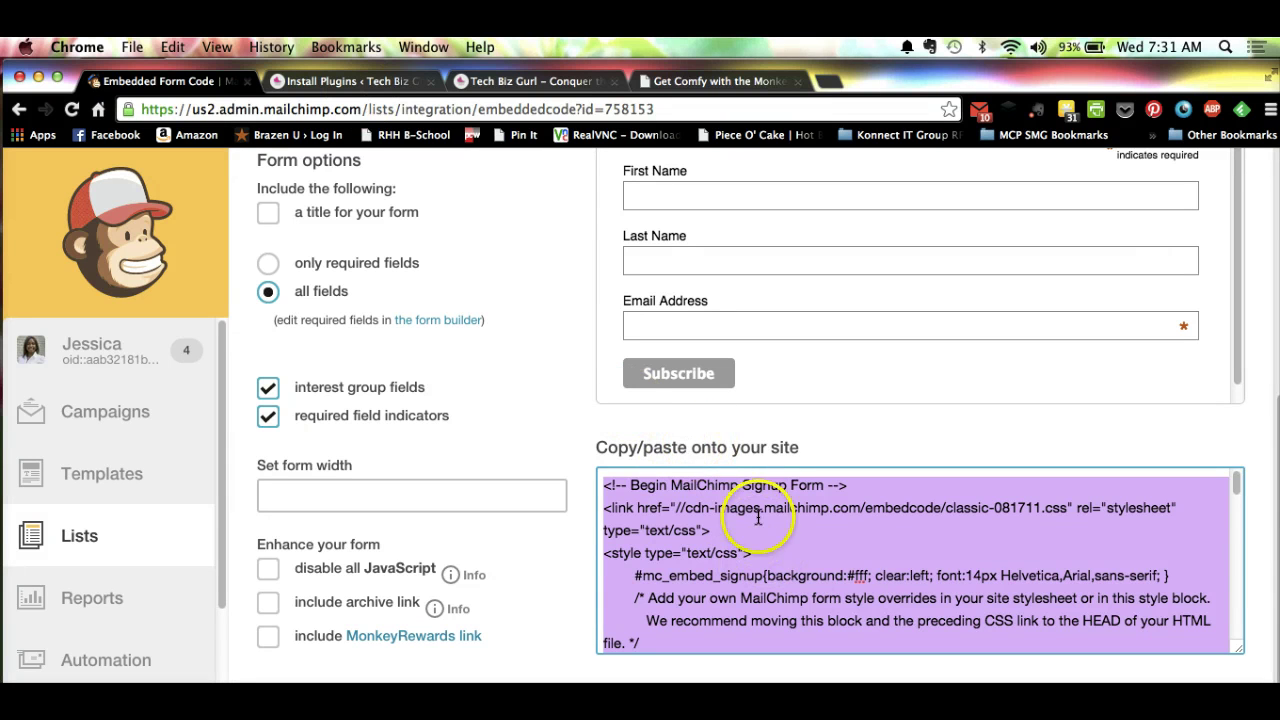
# - Switch to the Tech Biz Gurl website and look over its homepage sidebar down to the footer
pyautogui.click(805, 598)
pyautogui.click(700, 492)
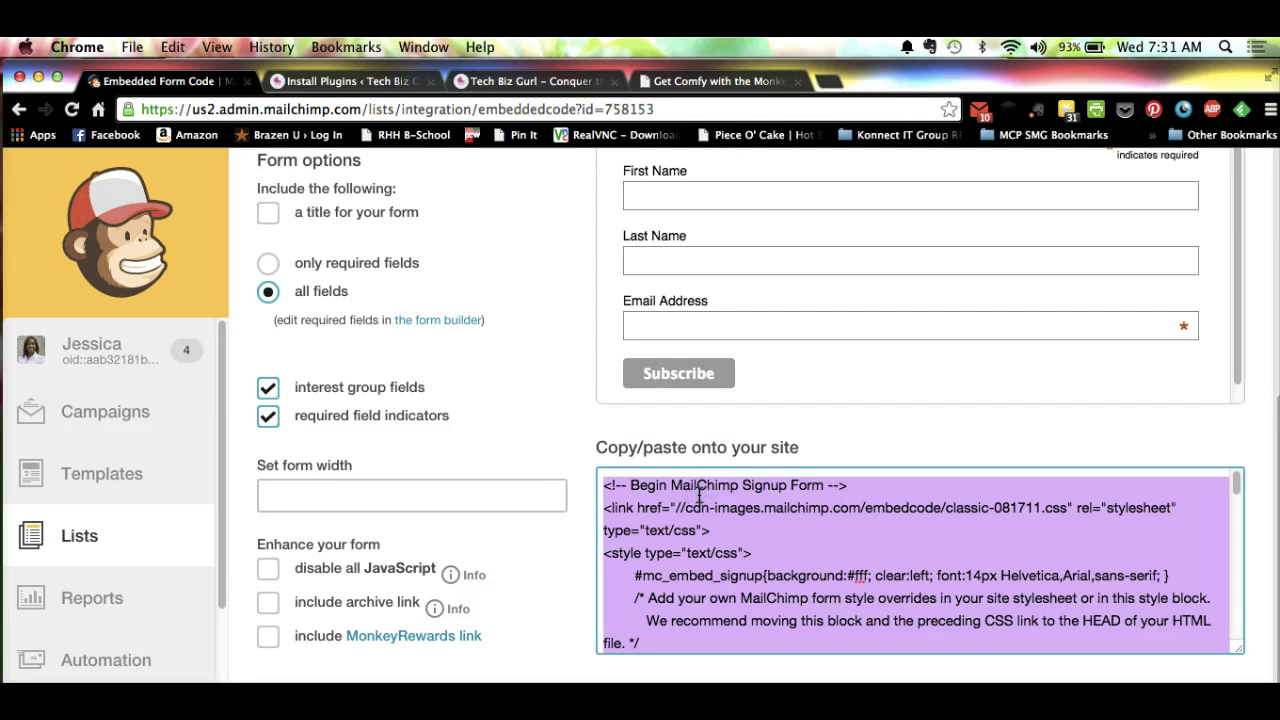
pyautogui.click(330, 82)
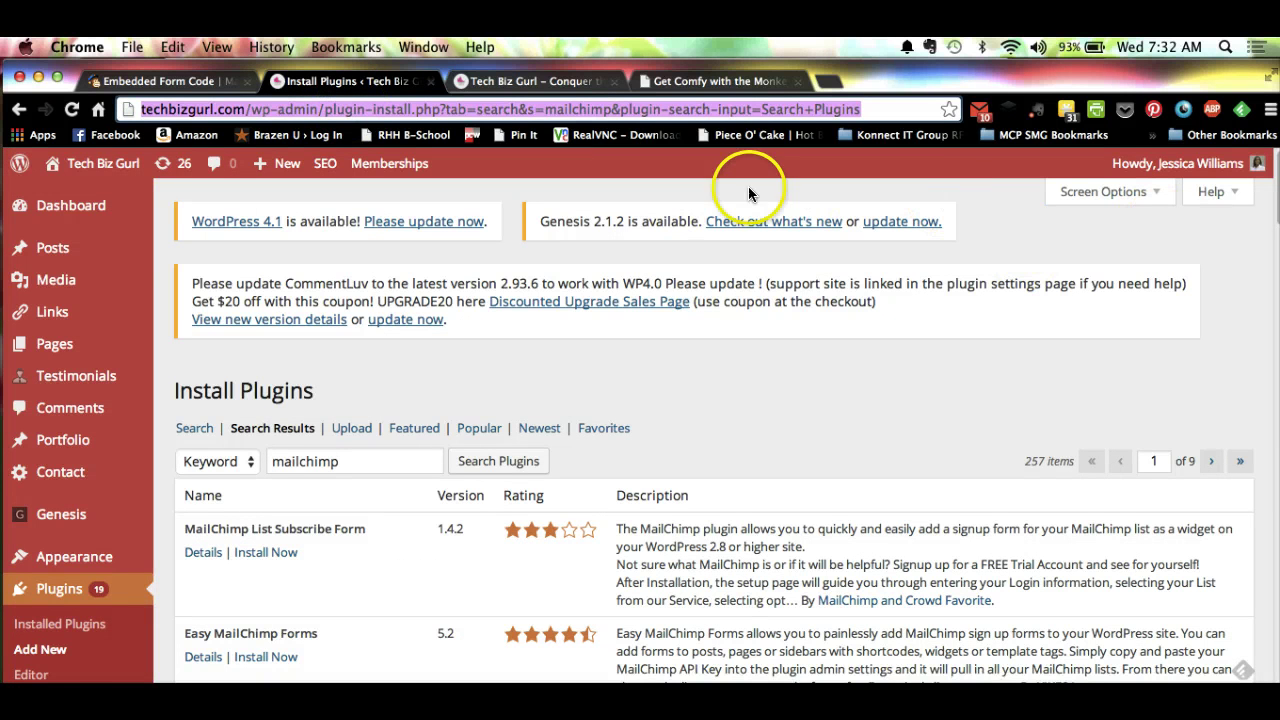
pyautogui.click(548, 80)
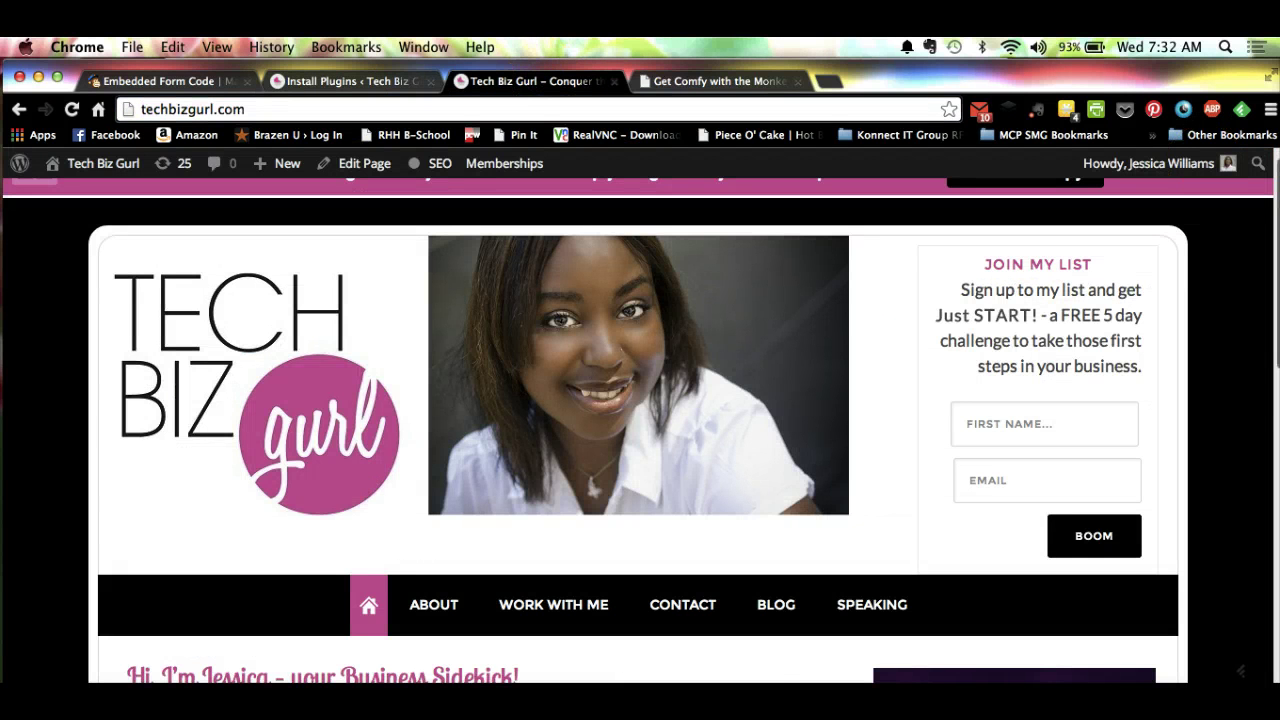
pyautogui.moveTo(1275, 259); pyautogui.dragTo(1197, 650)
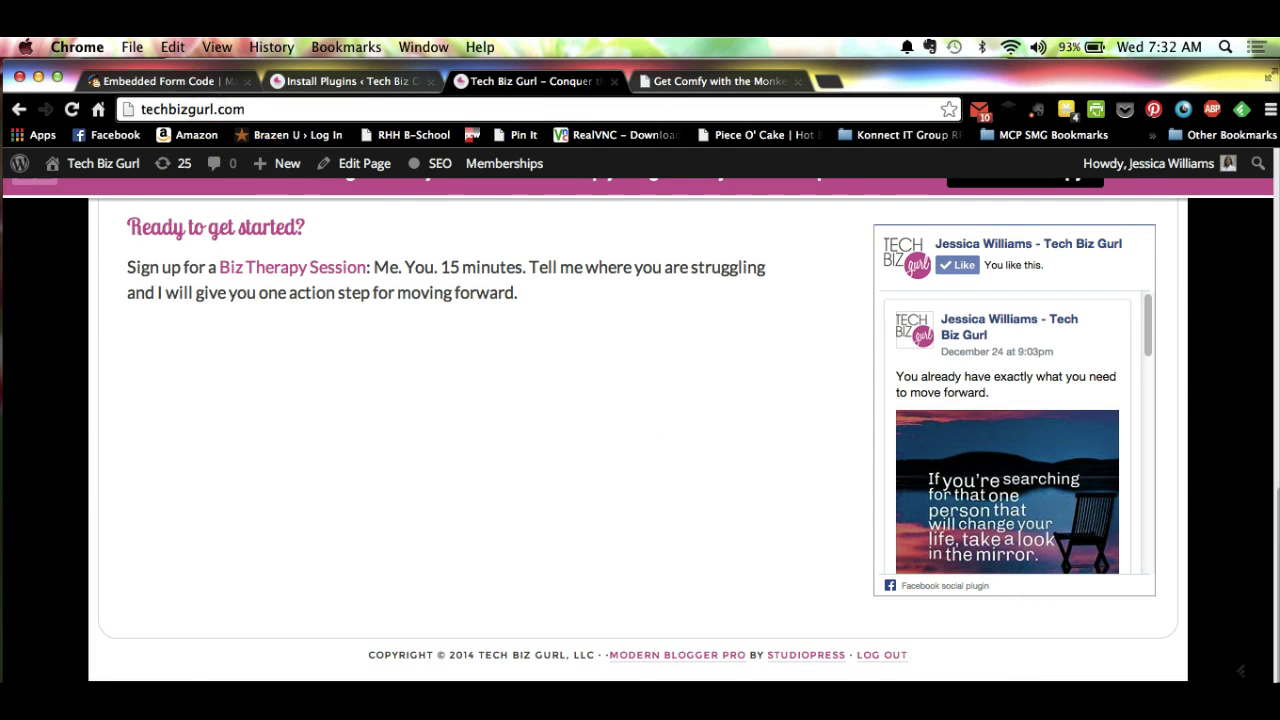
pyautogui.click(334, 82)
# - Return to the MailChimp embedded form page and preview the Super Slim form
pyautogui.click(201, 88)
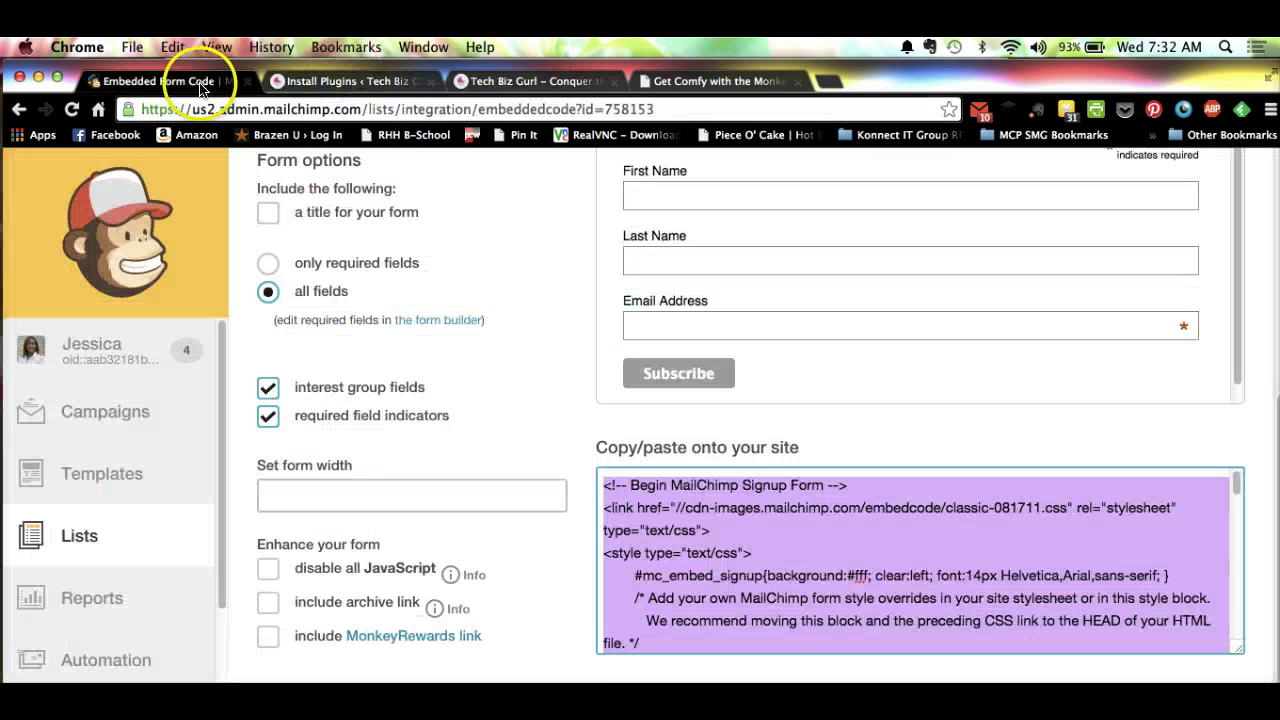
pyautogui.click(966, 428)
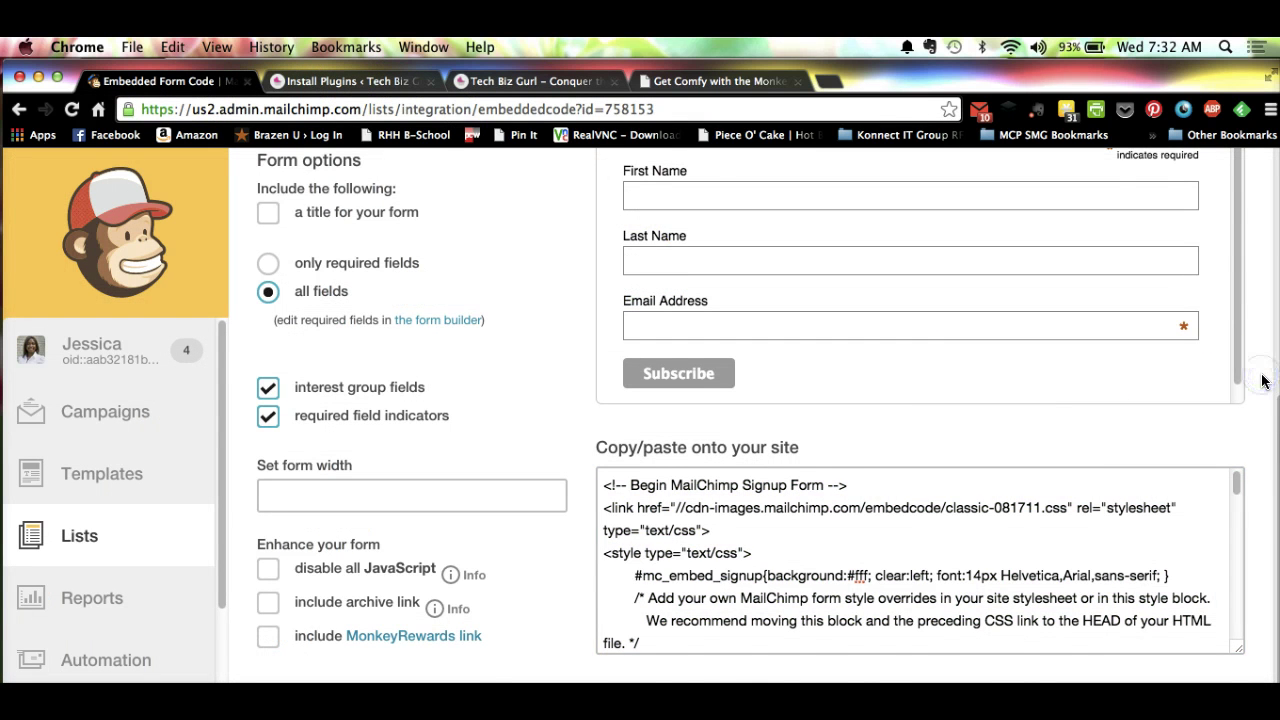
pyautogui.scroll(3, 1262, 378)
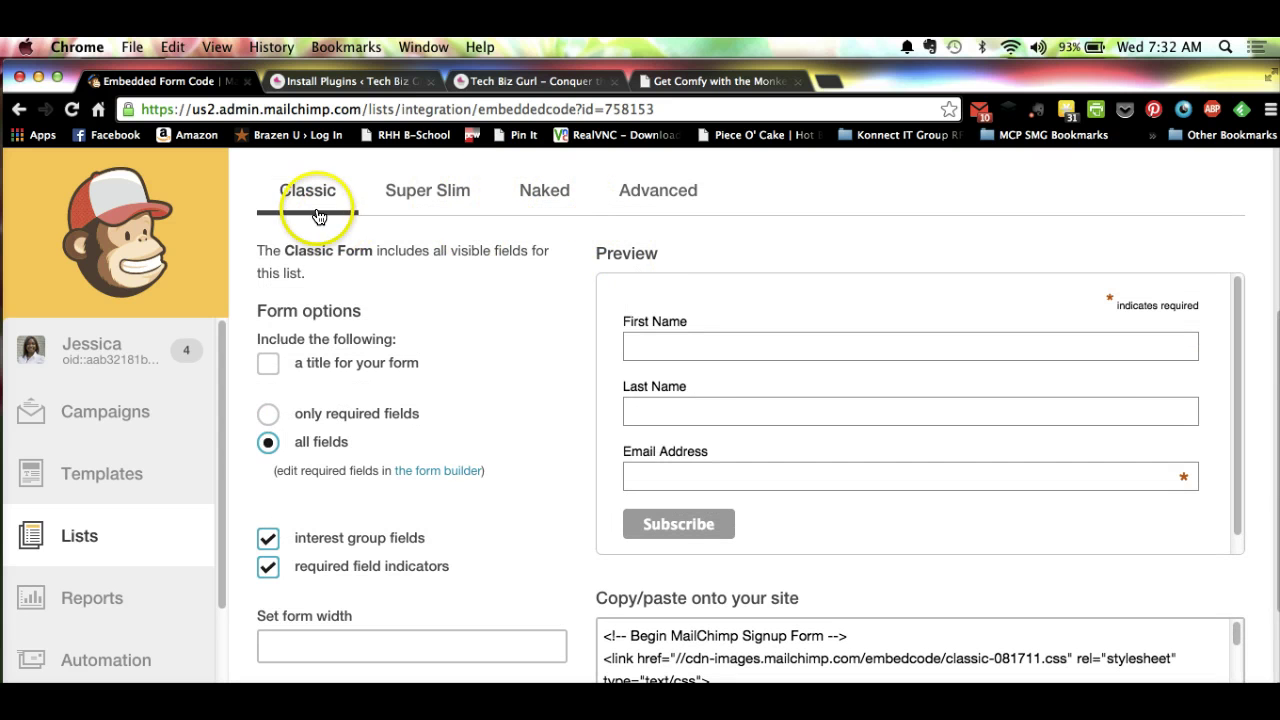
pyautogui.click(433, 211)
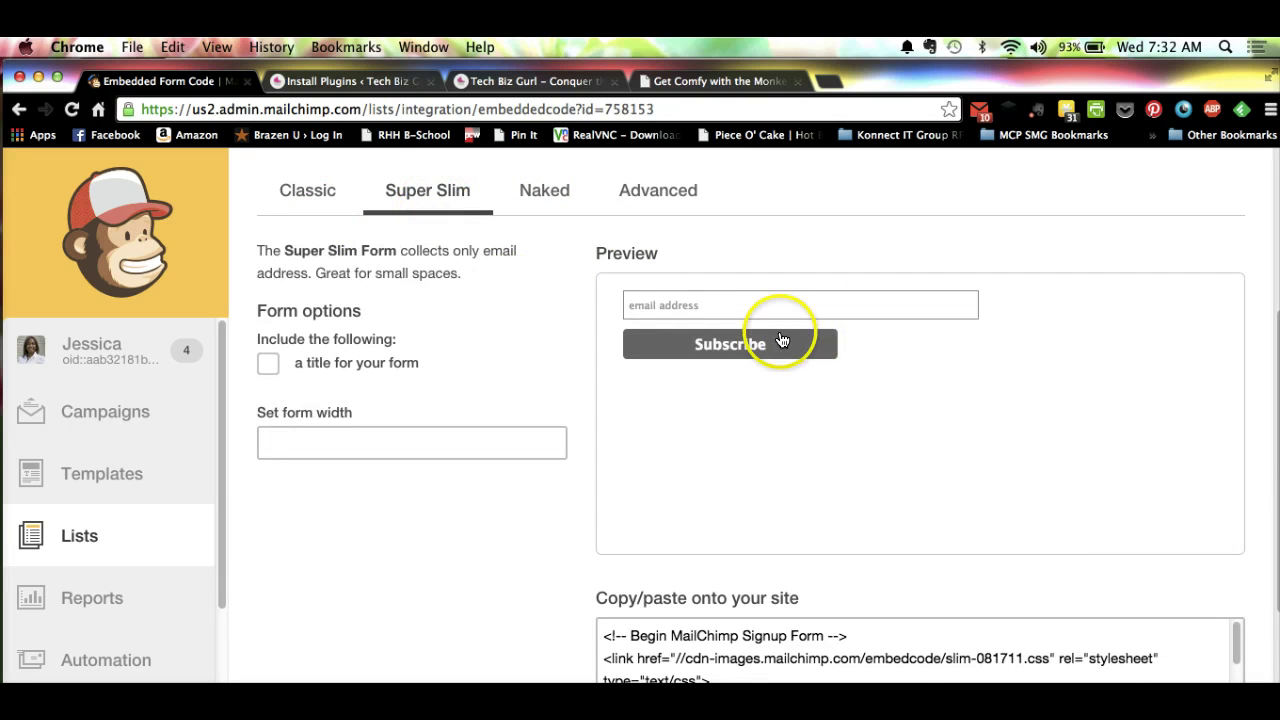
# - Choose the Naked embedded form with all fields and copy its entire embed code
pyautogui.click(570, 195)
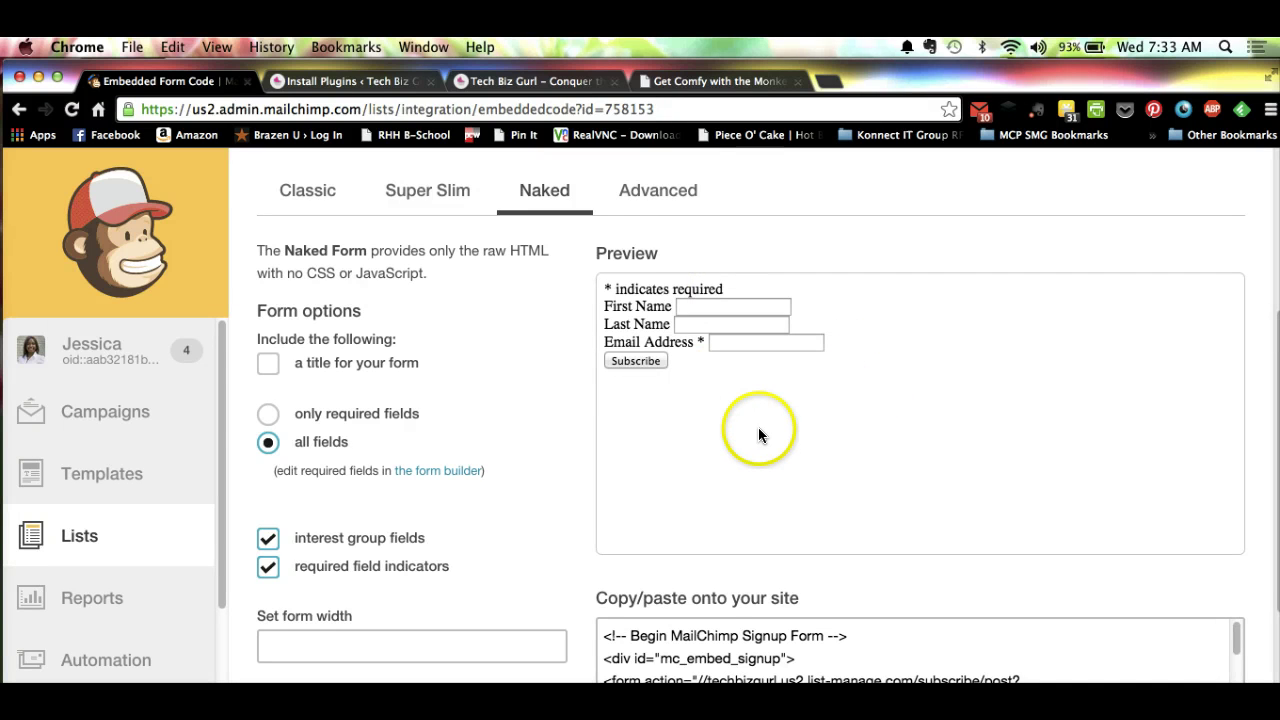
pyautogui.scroll(-3, 779, 509)
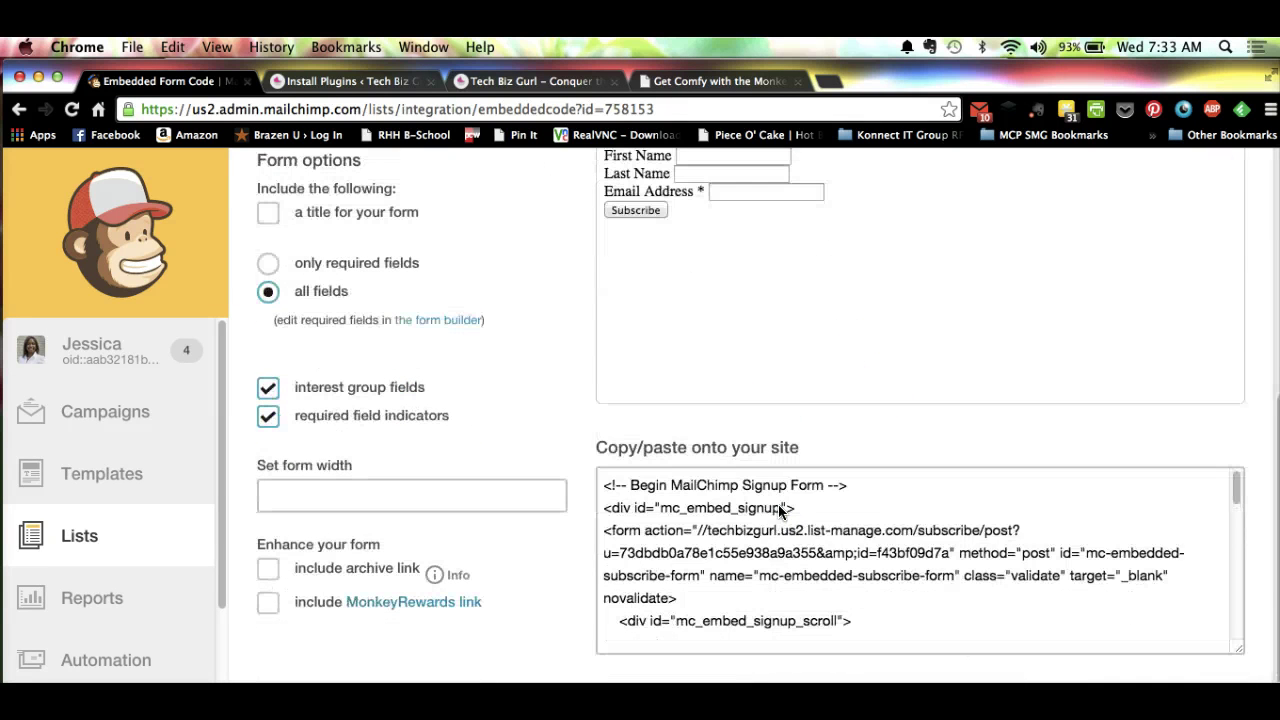
pyautogui.click(633, 510)
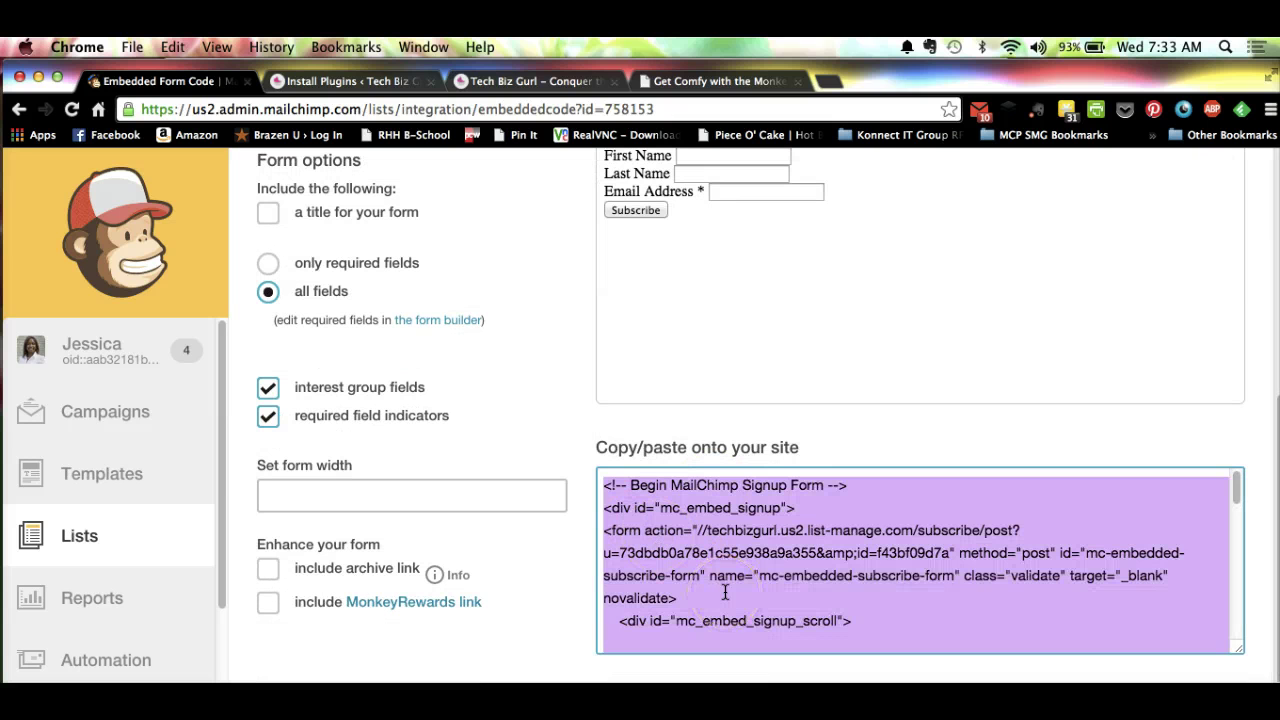
# - Switch to the Tech Biz Gurl WordPress admin and open the Widgets page
pyautogui.click(355, 81)
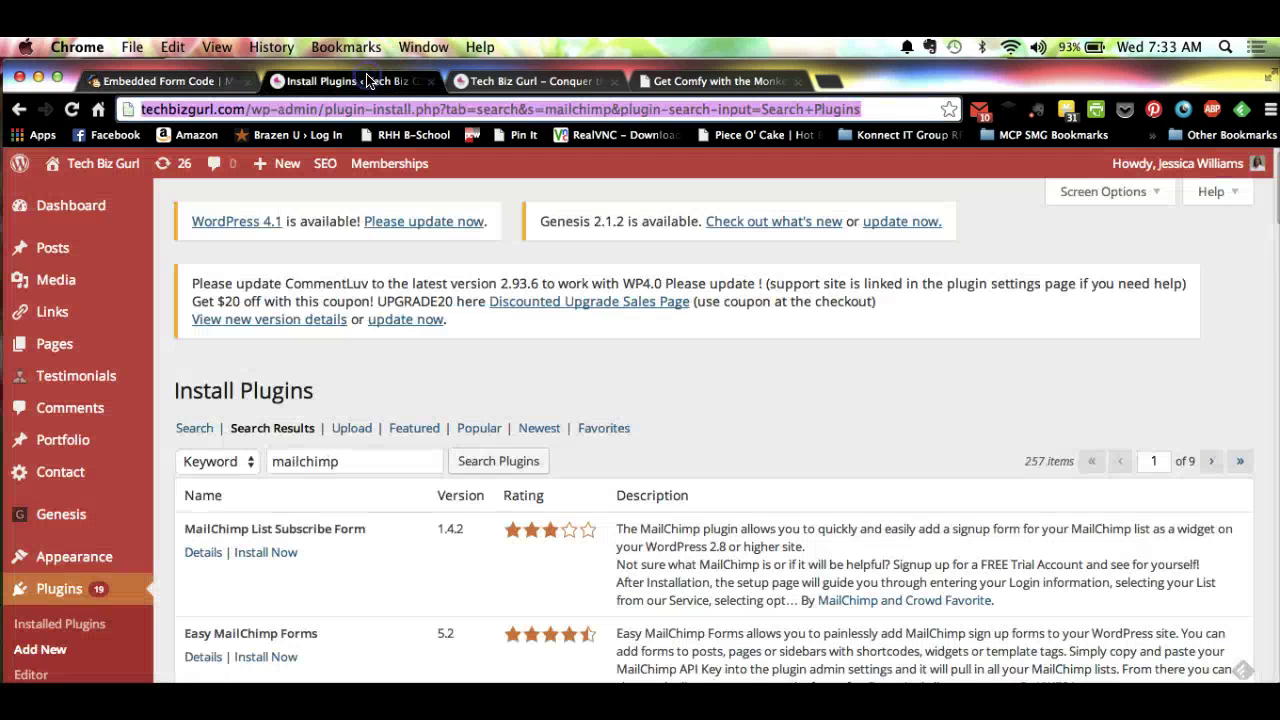
pyautogui.click(530, 82)
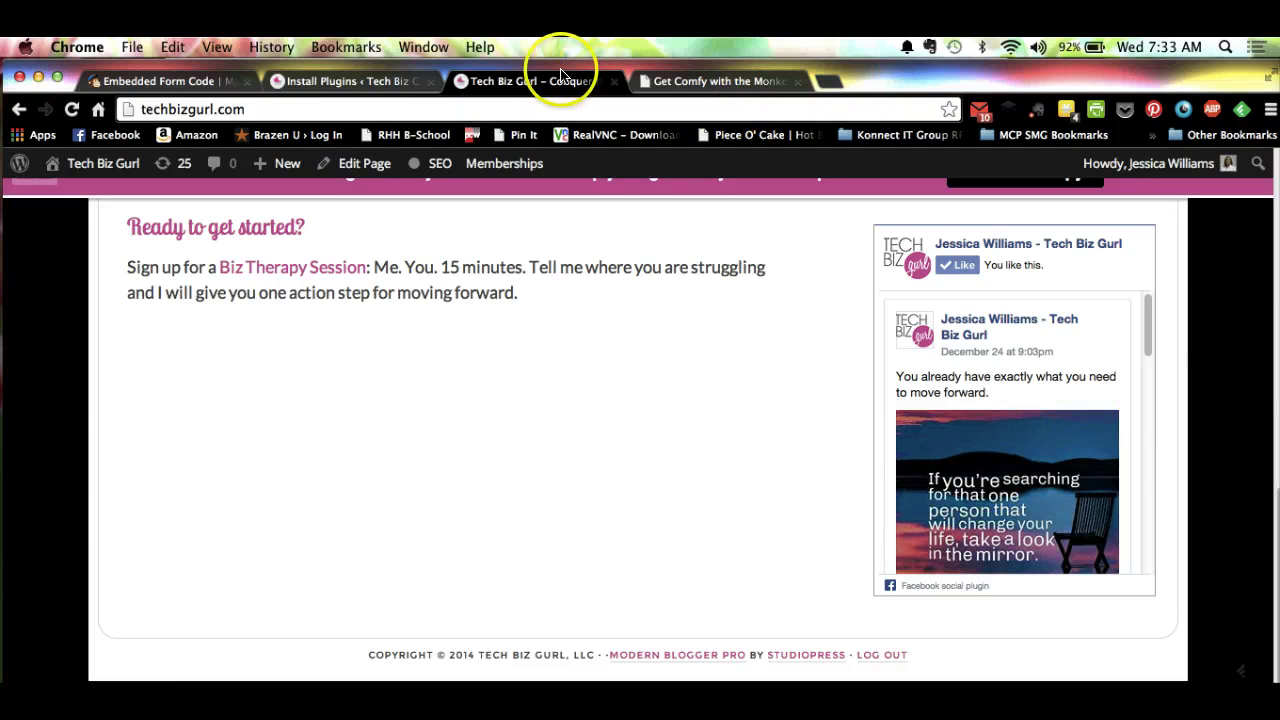
pyautogui.click(372, 81)
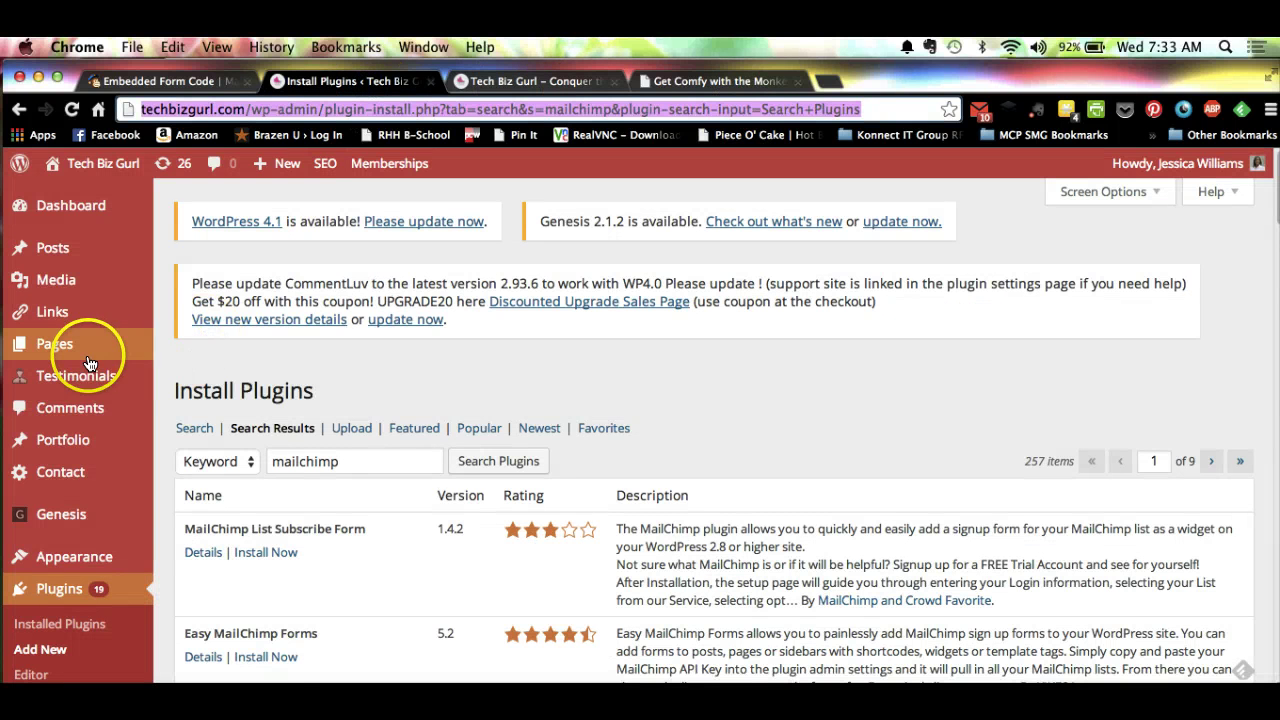
pyautogui.moveTo(86, 554)
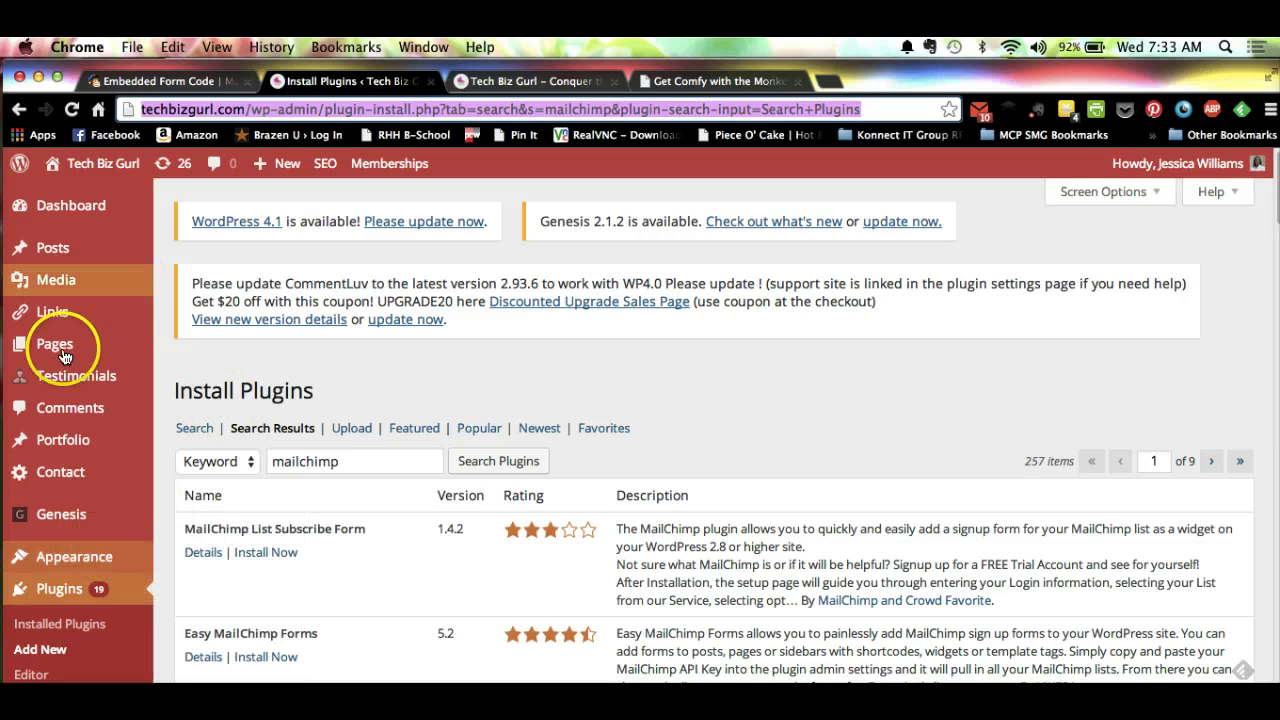
pyautogui.click(106, 558)
pyautogui.click(120, 566)
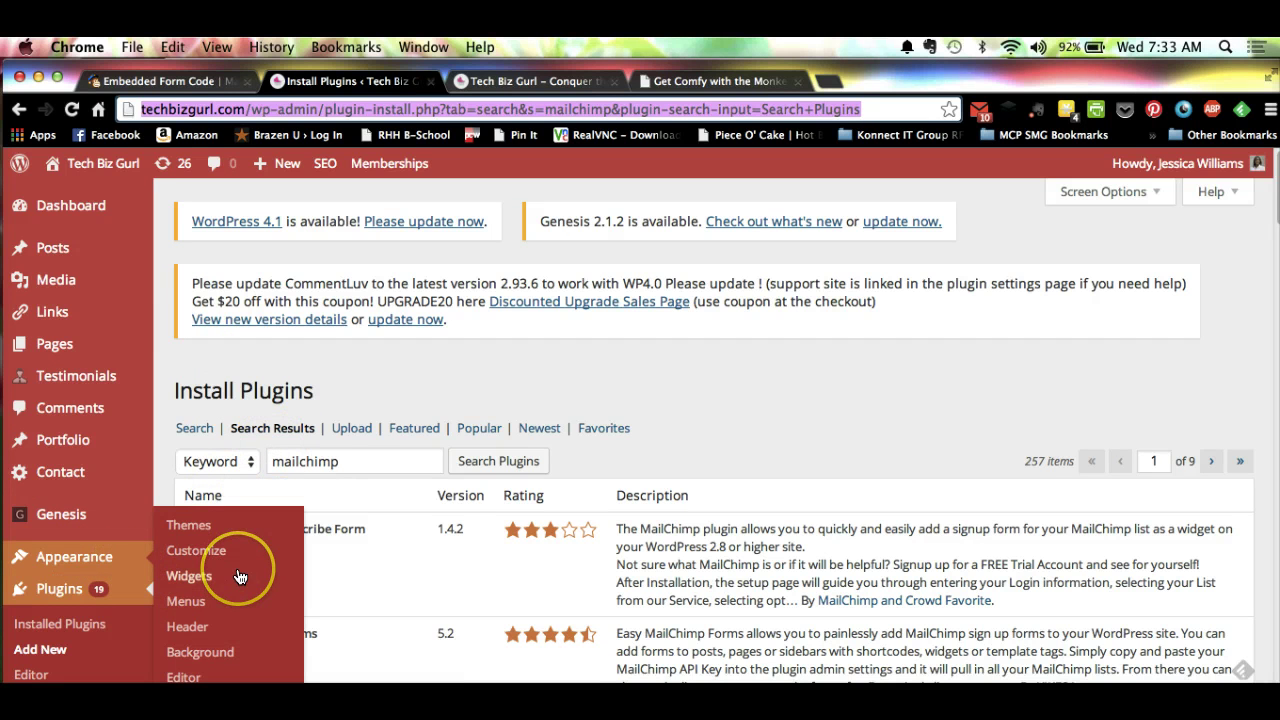
pyautogui.click(240, 577)
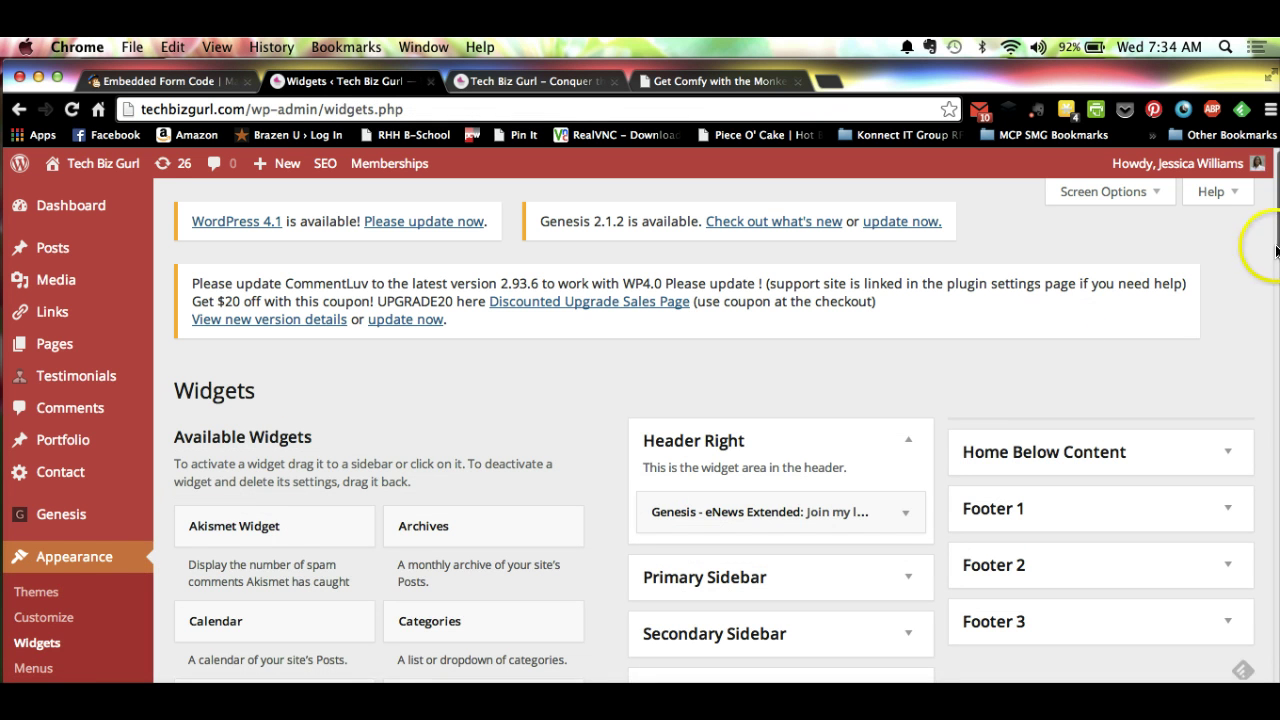
# - Collapse the Header Right widget area and expand Primary Sidebar to show its widgets
pyautogui.scroll(-3, 1260, 305)
pyautogui.scroll(-2, 1260, 308)
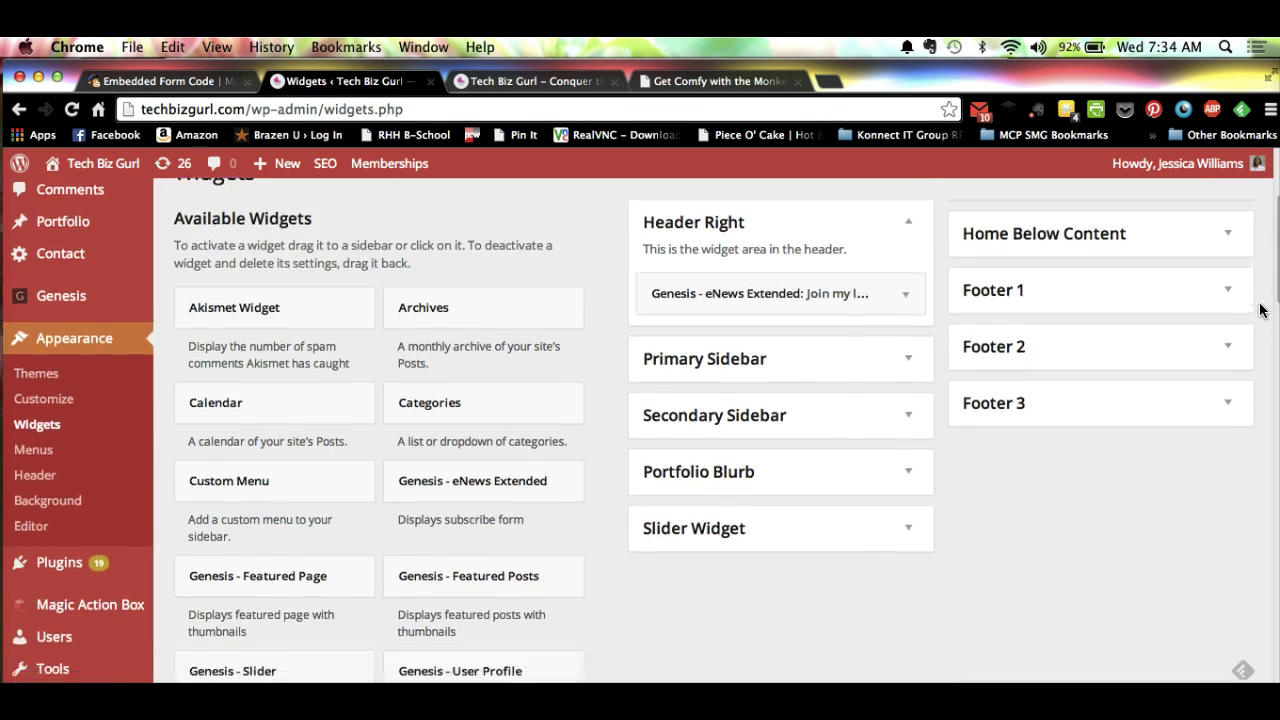
pyautogui.click(868, 295)
pyautogui.click(902, 228)
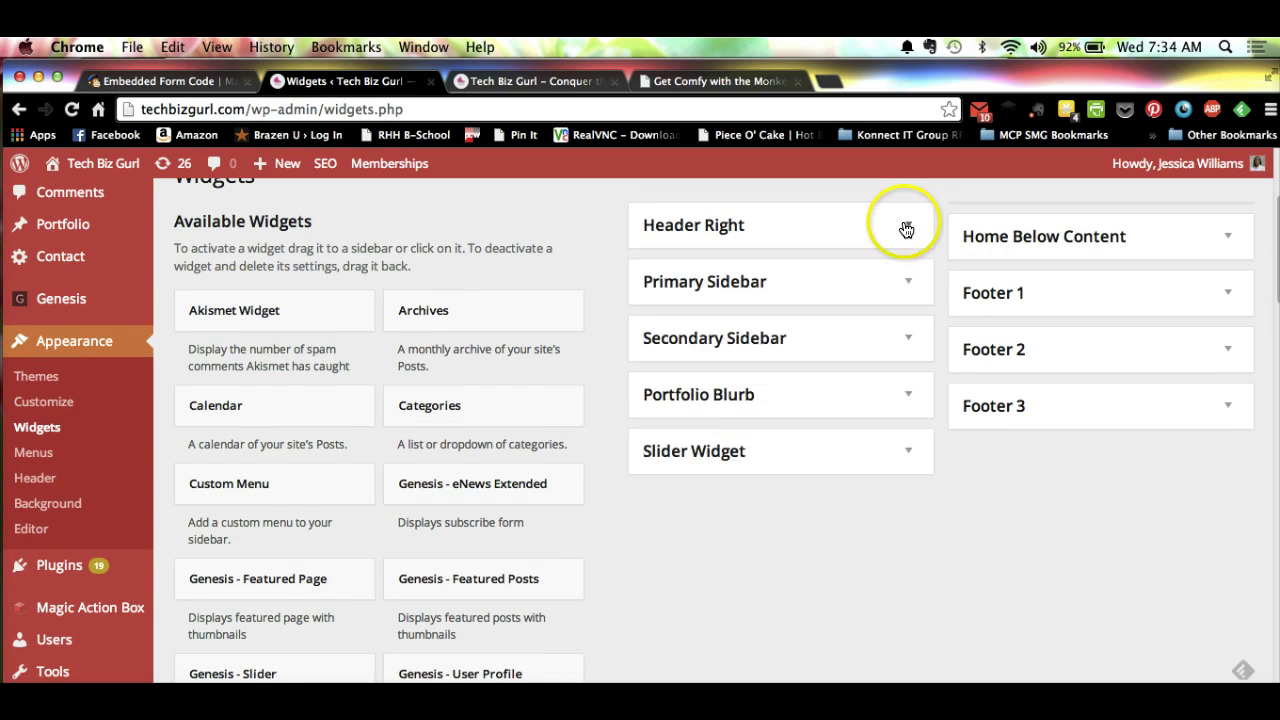
pyautogui.click(918, 279)
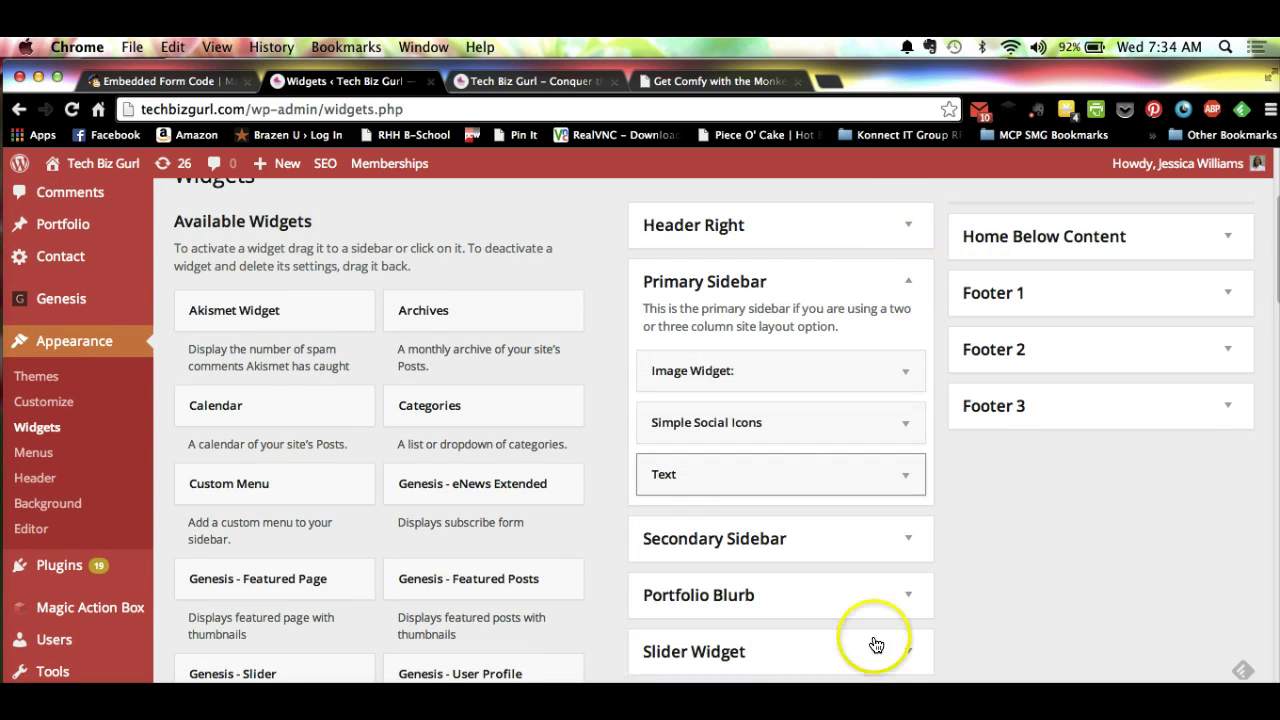
pyautogui.moveTo(687, 464); pyautogui.dragTo(907, 494)
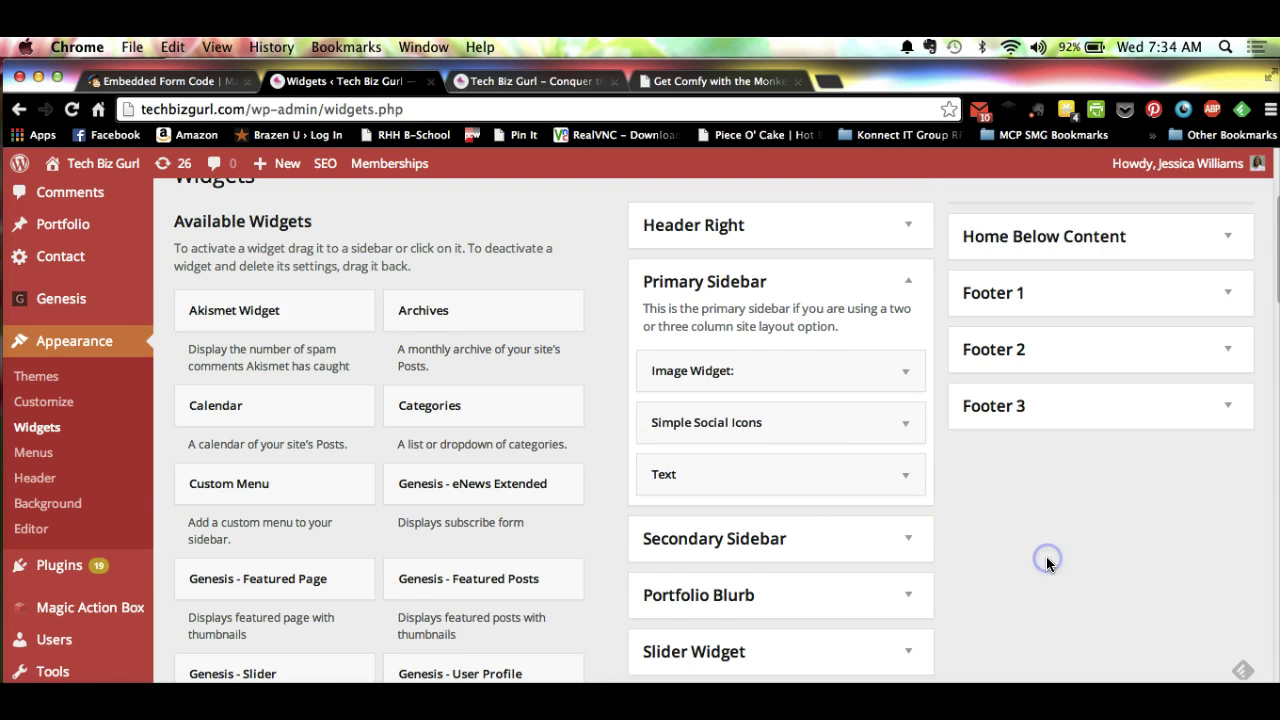
# - Add a Text widget to Primary Sidebar, below its existing Text widget
pyautogui.scroll(-3, 1046, 556)
pyautogui.scroll(-4, 1046, 565)
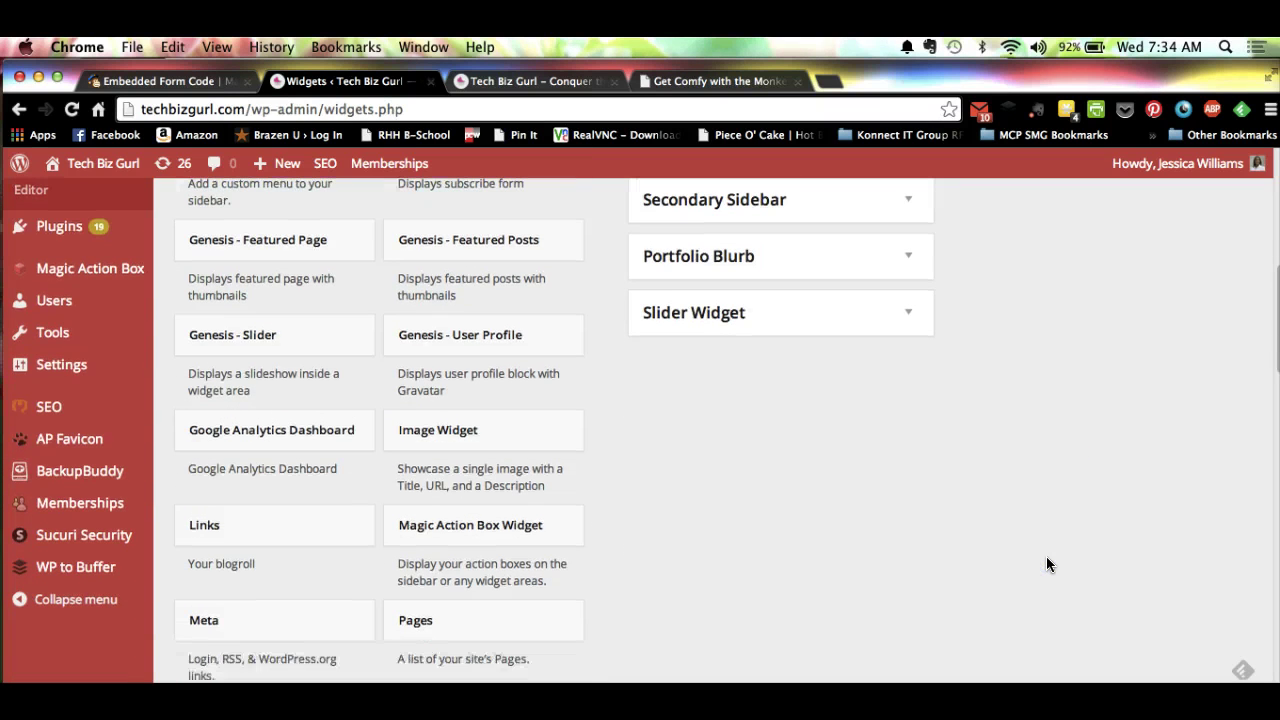
pyautogui.scroll(-1, 626, 612)
pyautogui.scroll(-9, 627, 610)
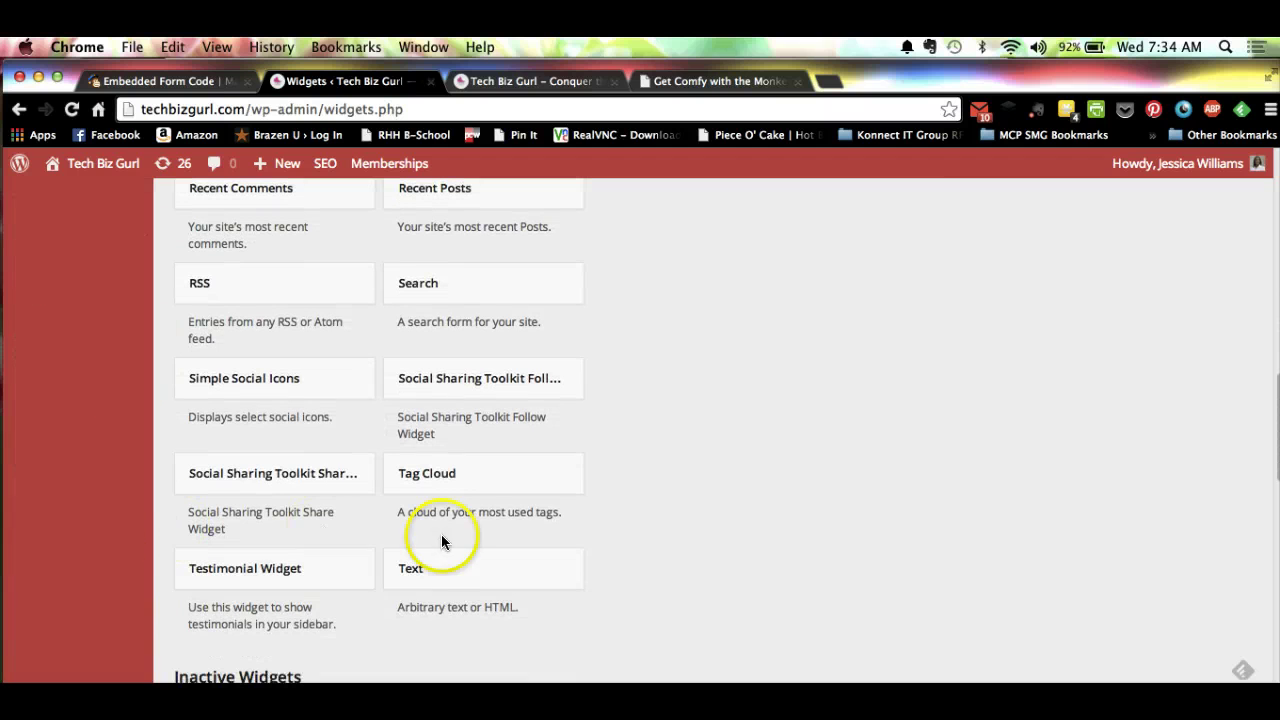
pyautogui.moveTo(408, 571); pyautogui.dragTo(677, 440)
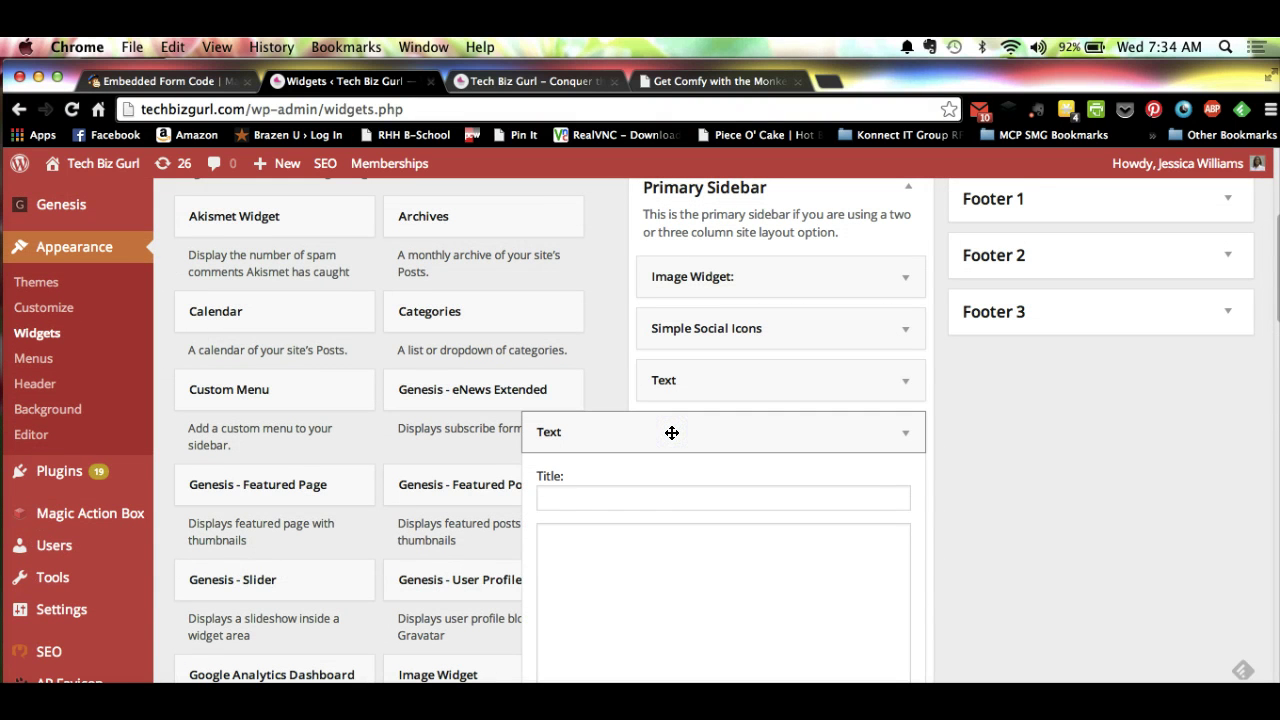
# - Paste the MailChimp embed code into the new Text widget's content, then save and close the widget
pyautogui.click(736, 557)
pyautogui.press('super+v')
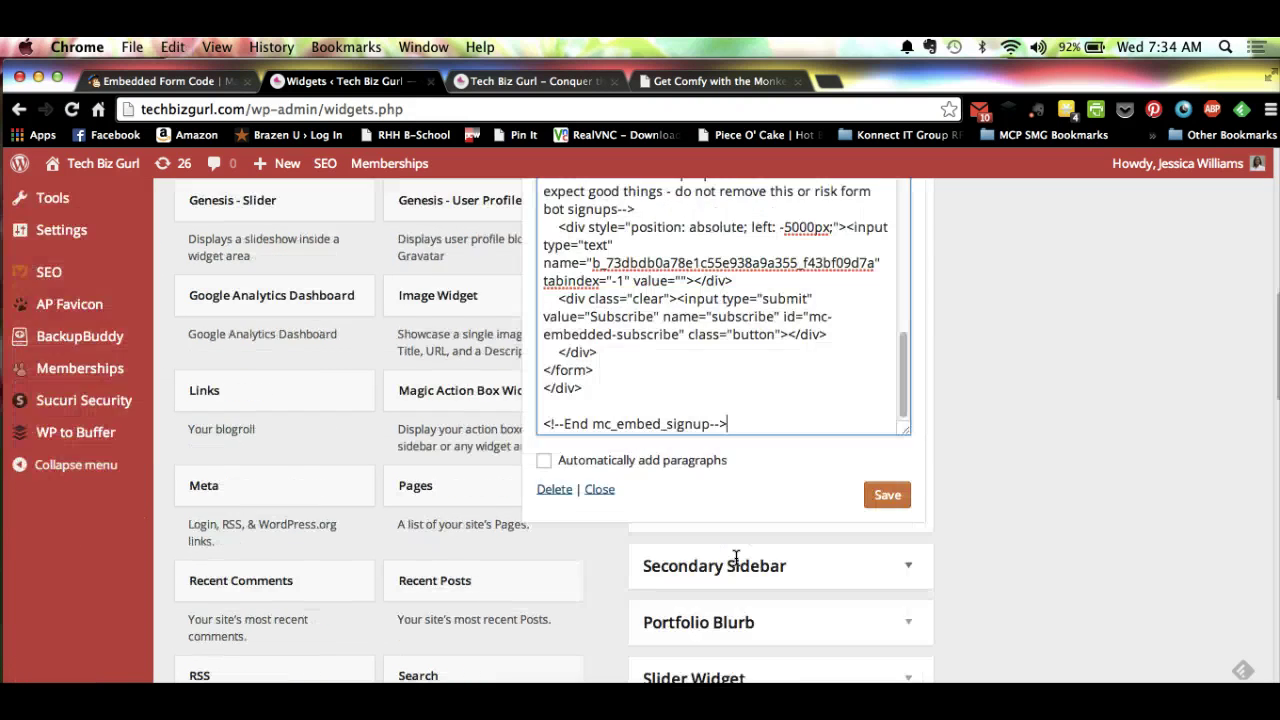
pyautogui.click(889, 497)
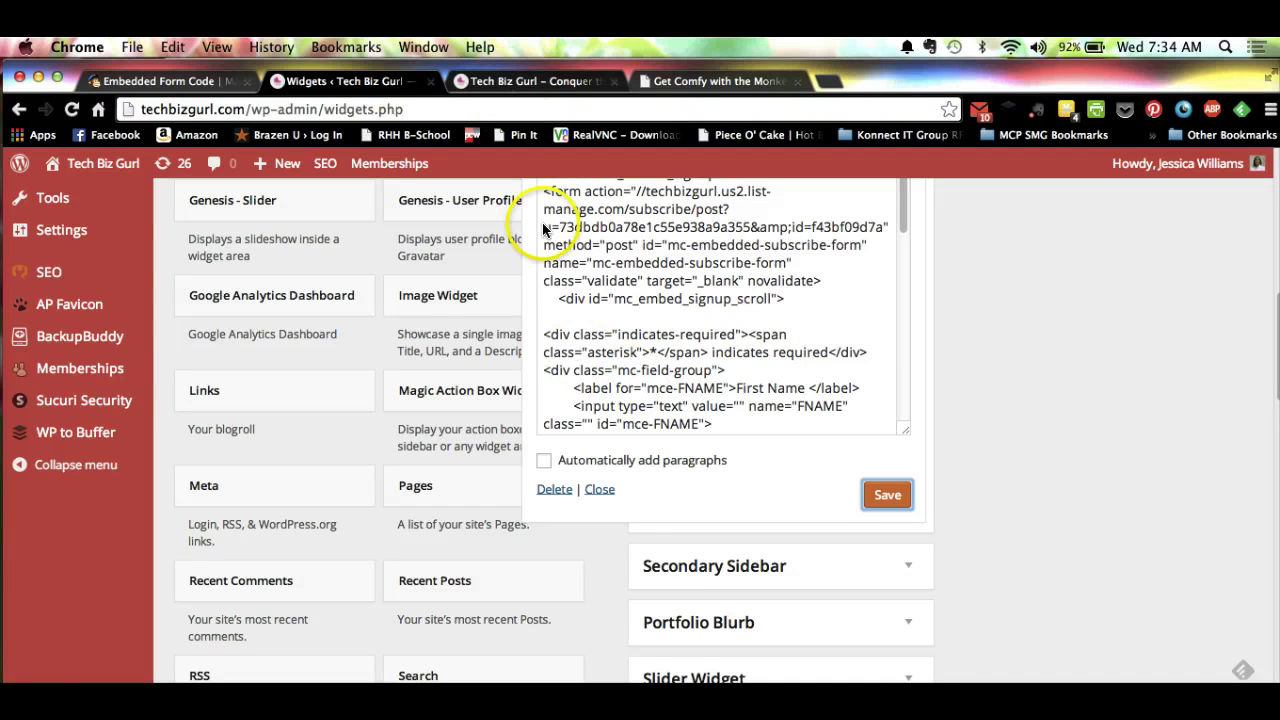
pyautogui.click(600, 489)
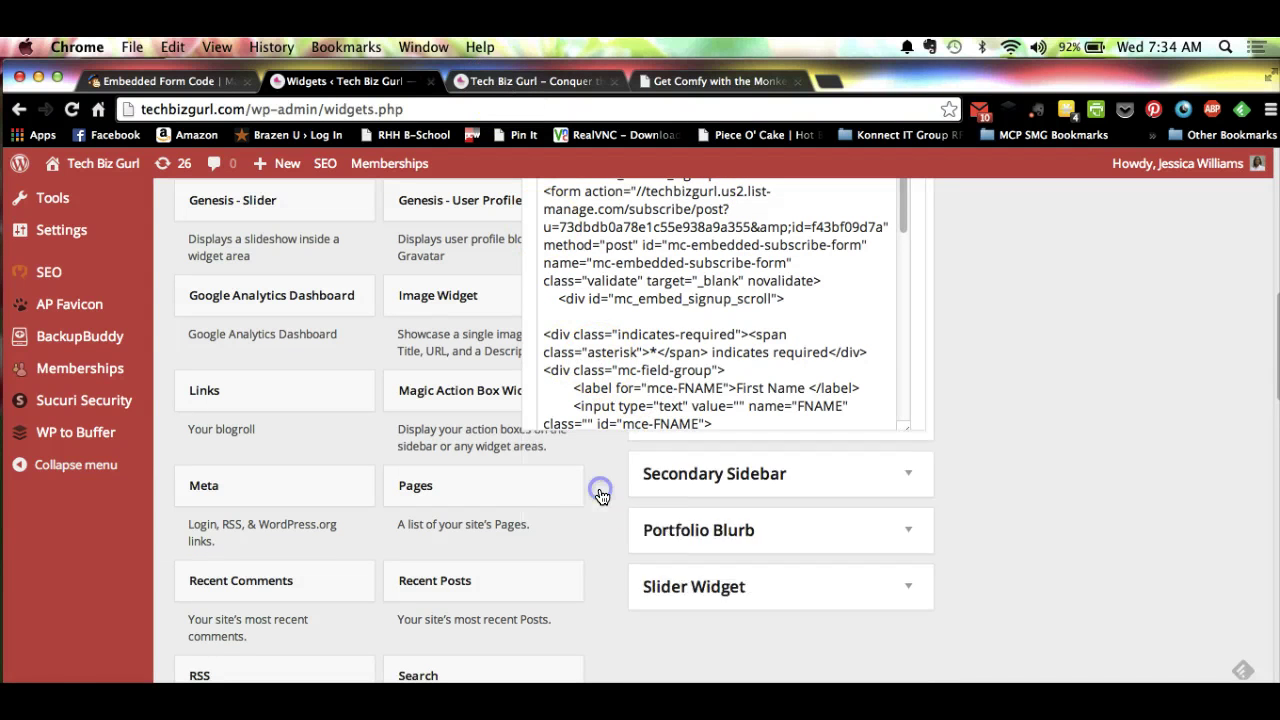
# - Reload the Tech Biz Gurl homepage and check the embedded signup form at the end of the sidebar
pyautogui.click(532, 81)
pyautogui.click(71, 109)
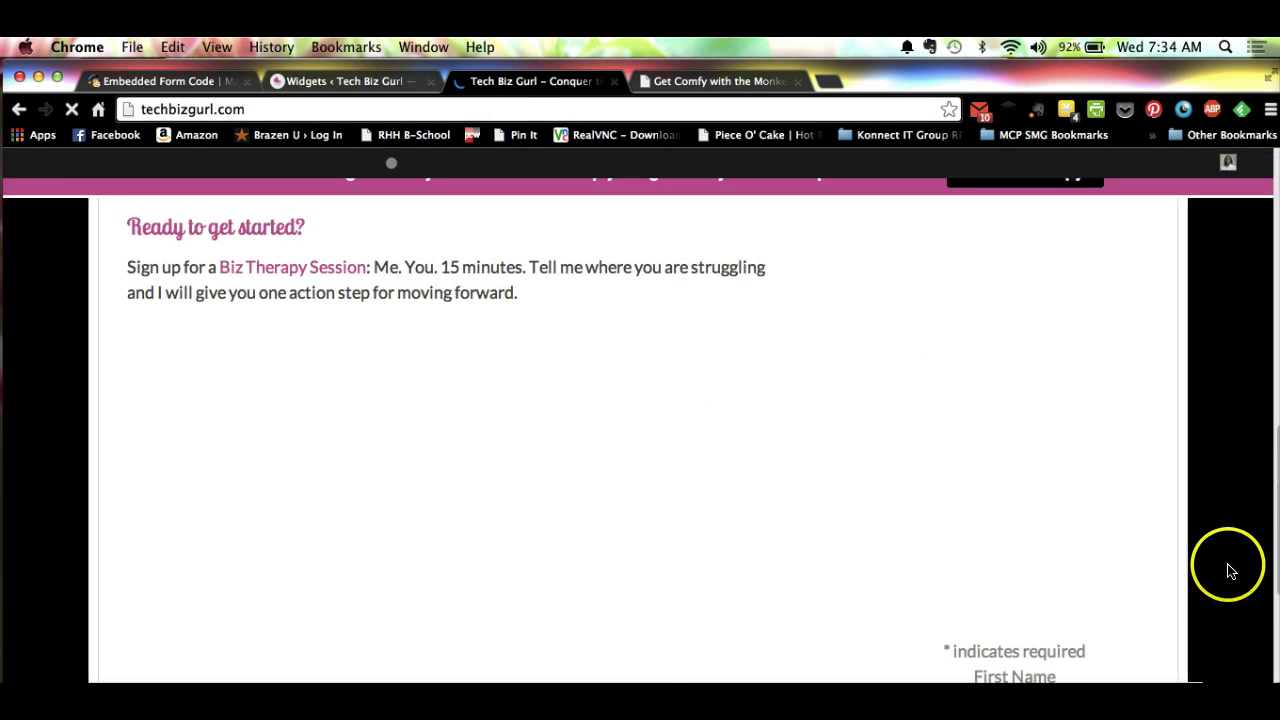
pyautogui.scroll(-6, 1219, 559)
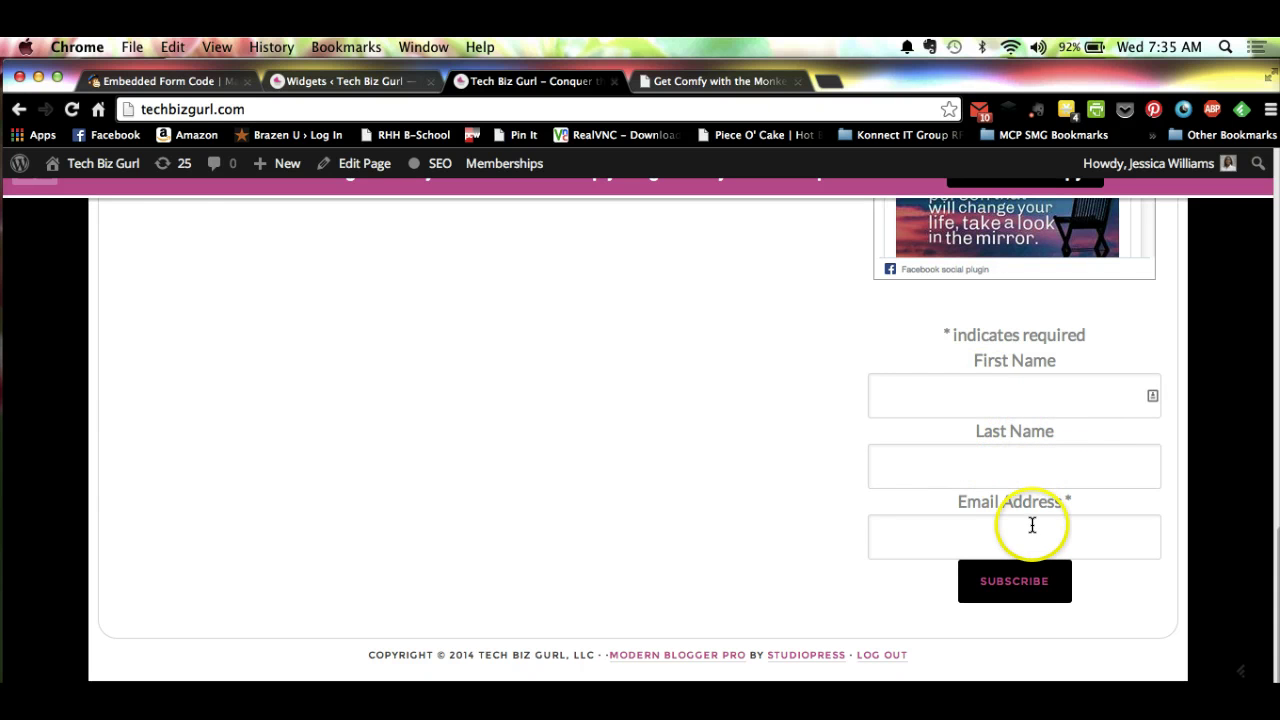
# - Return to the MailChimp Naked form options and turn off the required field indicators
pyautogui.click(166, 80)
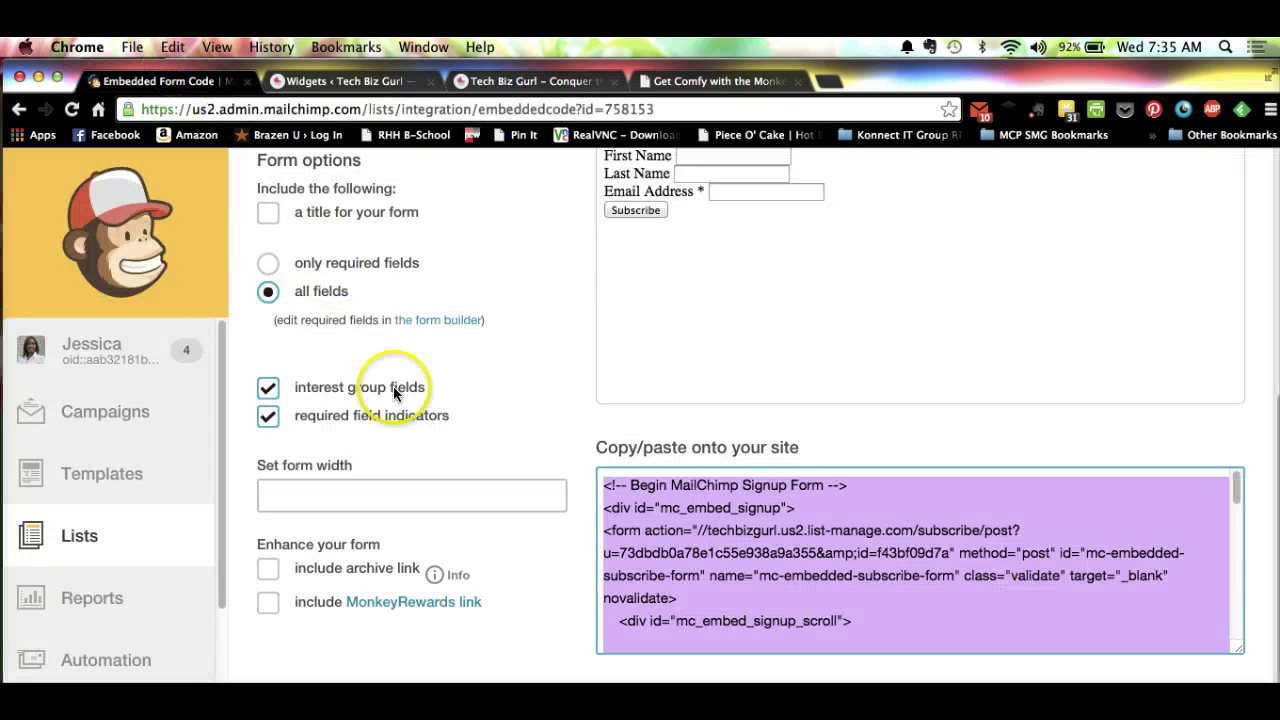
pyautogui.click(885, 356)
pyautogui.scroll(1, 884, 357)
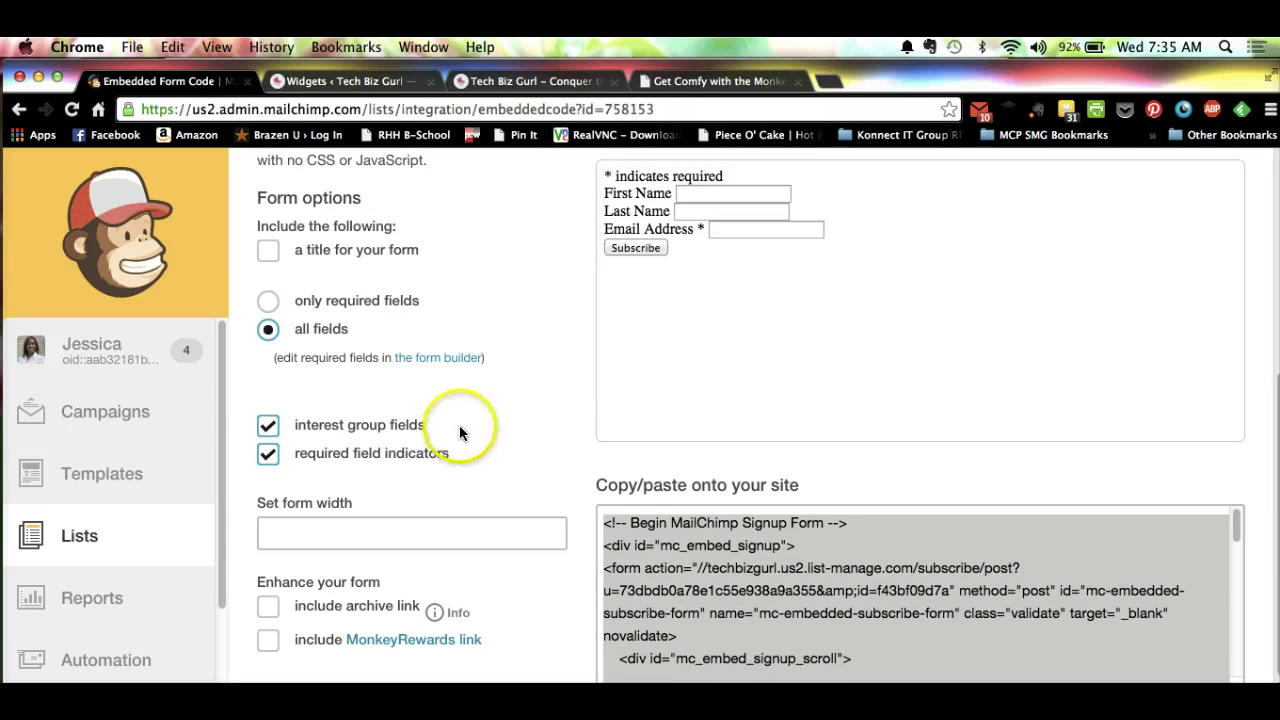
pyautogui.click(267, 453)
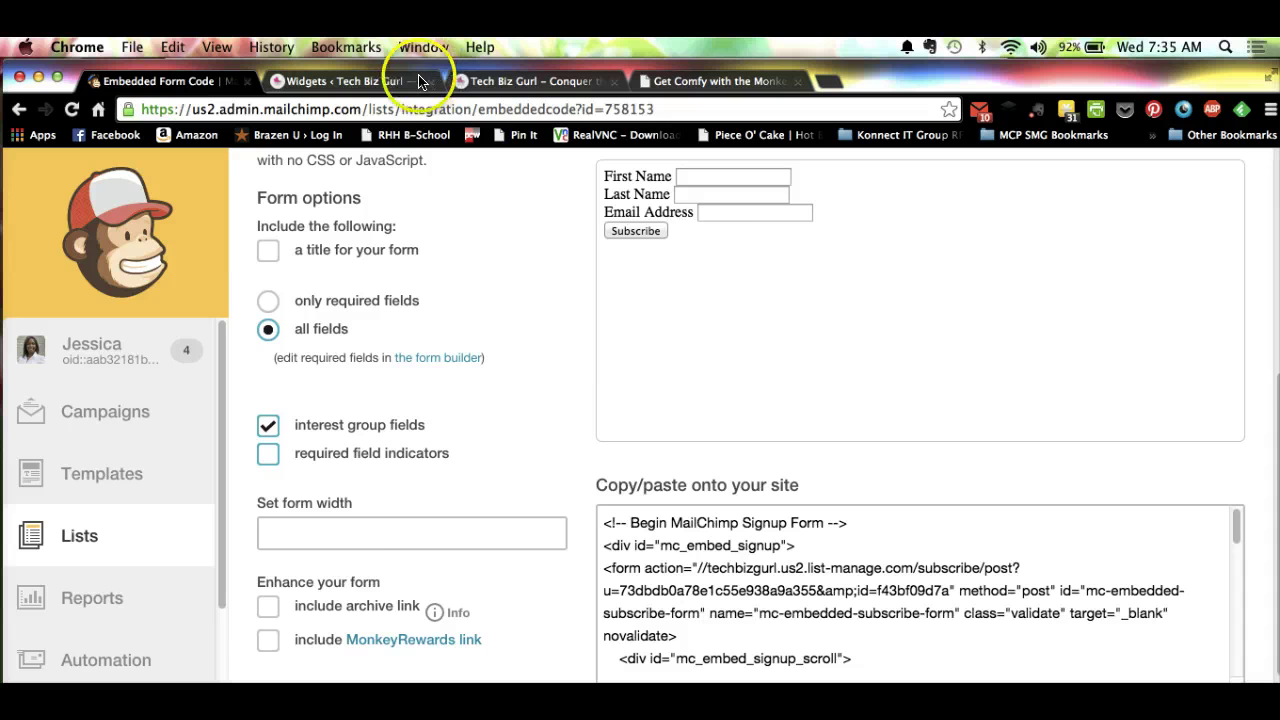
# - Switch back to the site's homepage and examine the required-field note above the embedded signup form
pyautogui.click(300, 81)
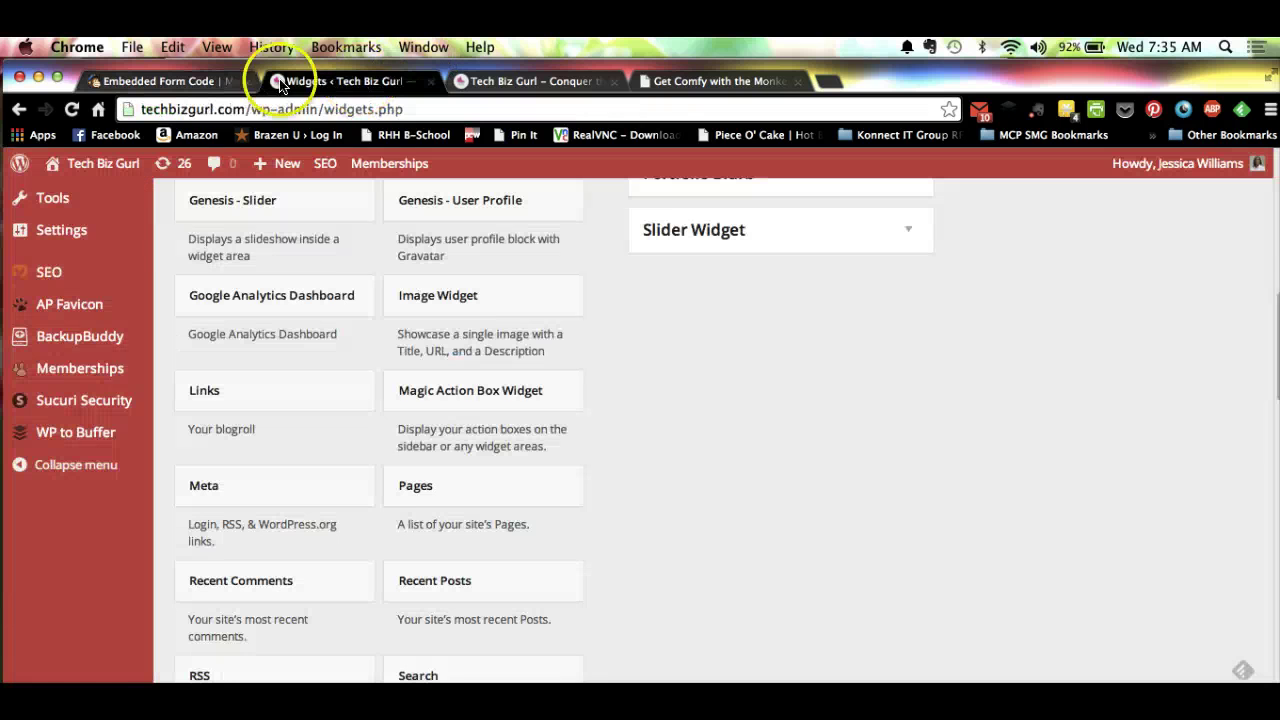
pyautogui.click(195, 81)
pyautogui.click(349, 87)
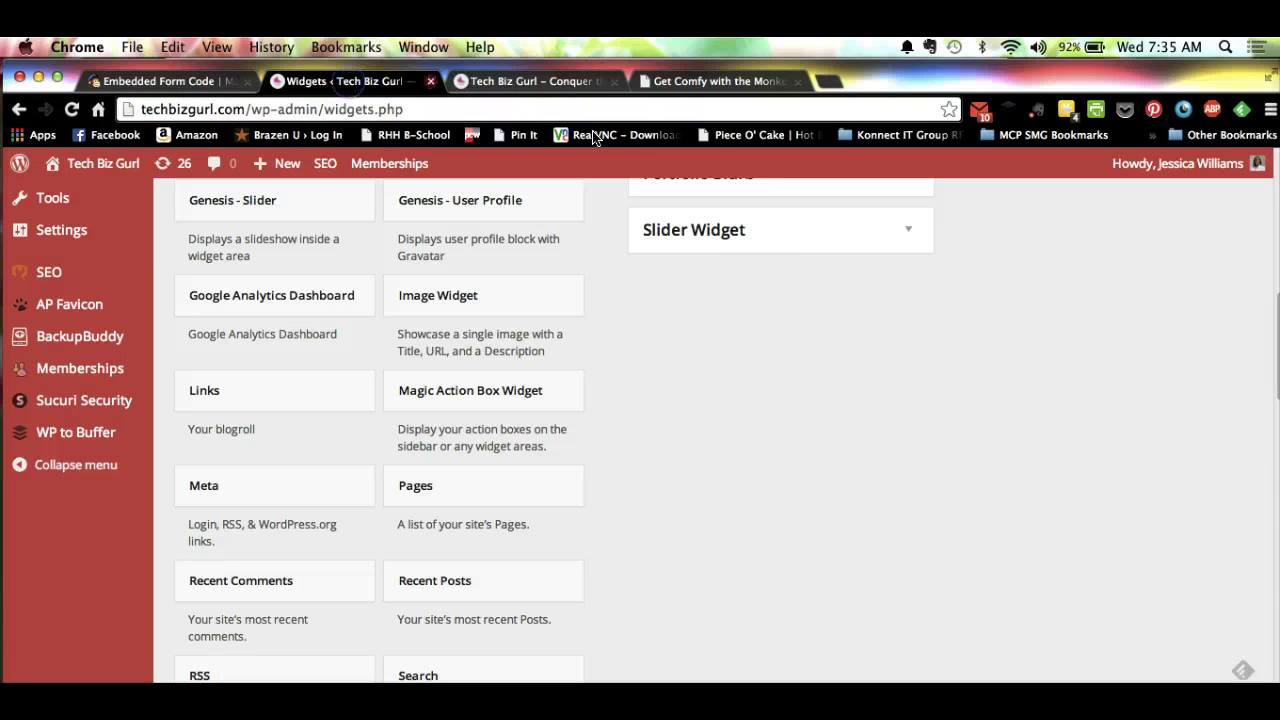
pyautogui.click(530, 81)
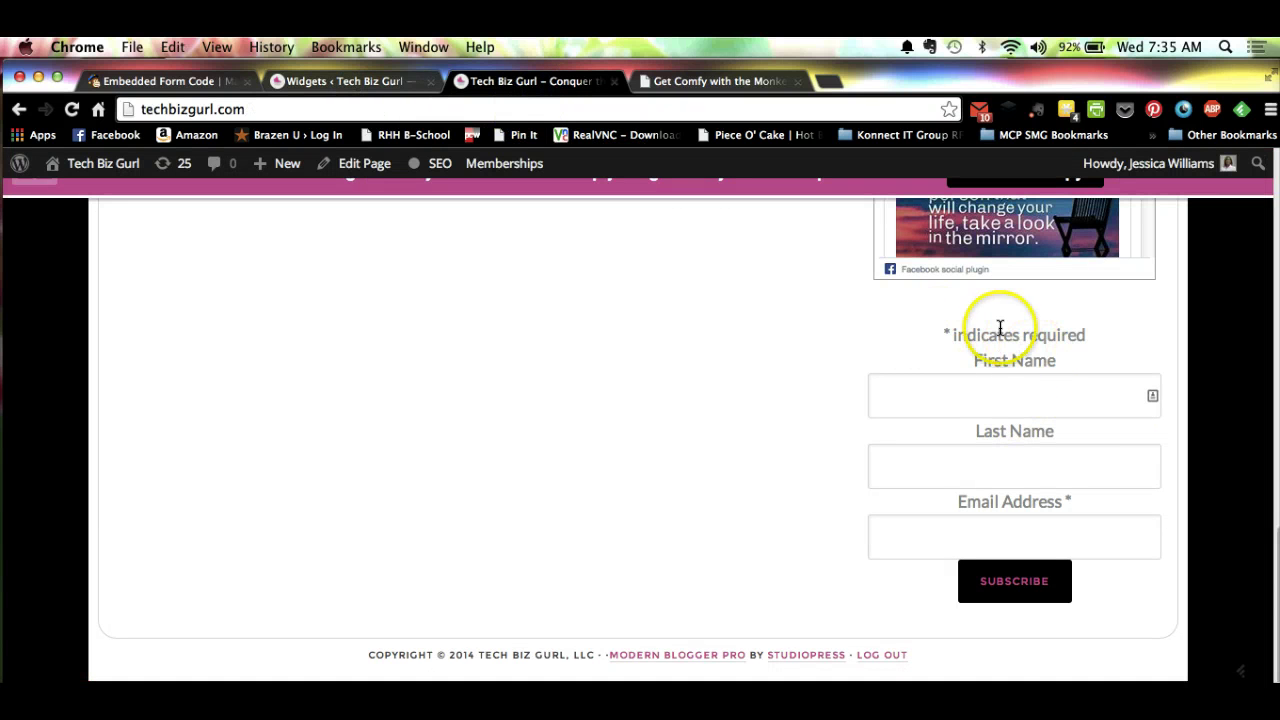
# - Give the Text widget holding the MailChimp code the title "Sign up to my list!", then save and close it
pyautogui.click(365, 81)
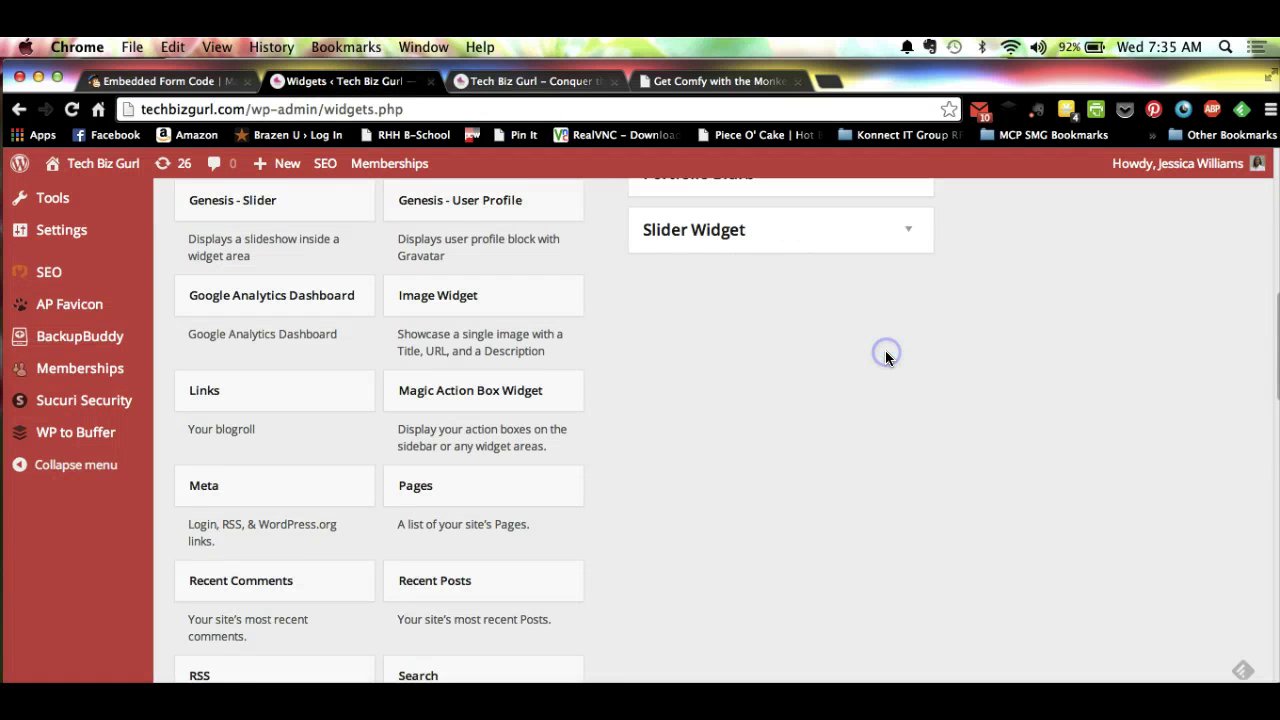
pyautogui.scroll(5, 886, 354)
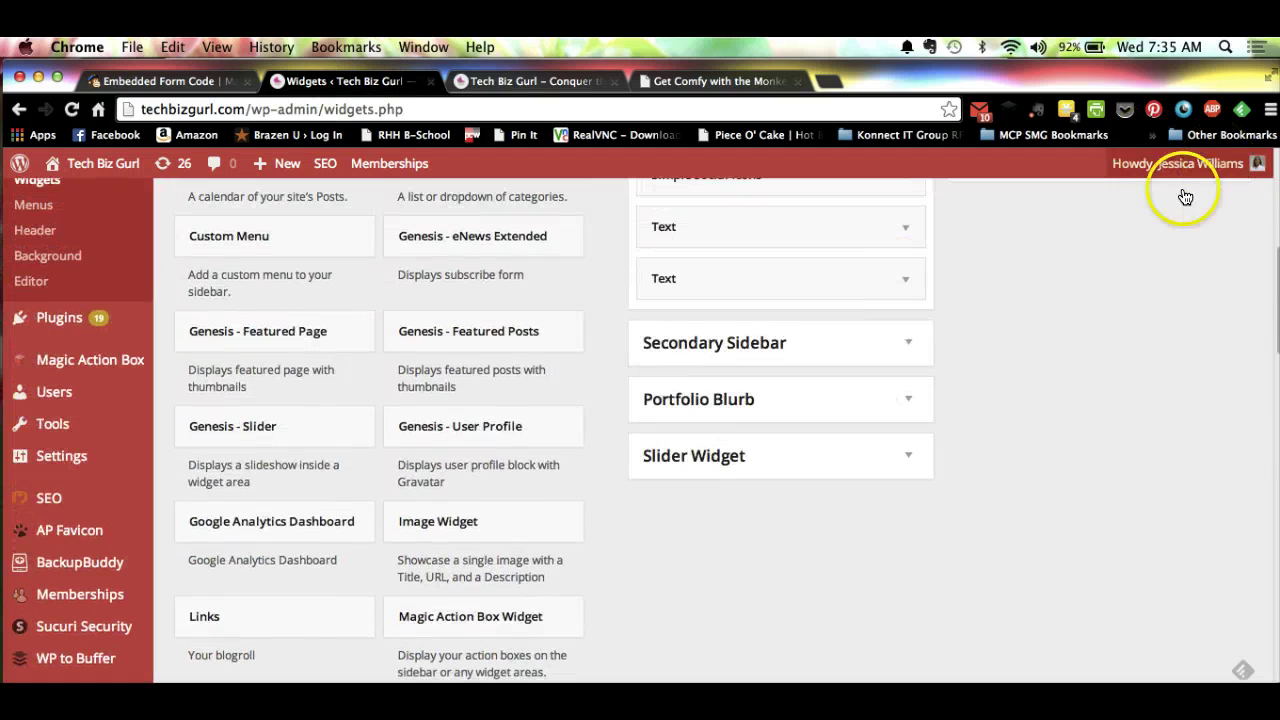
pyautogui.click(906, 280)
pyautogui.click(737, 343)
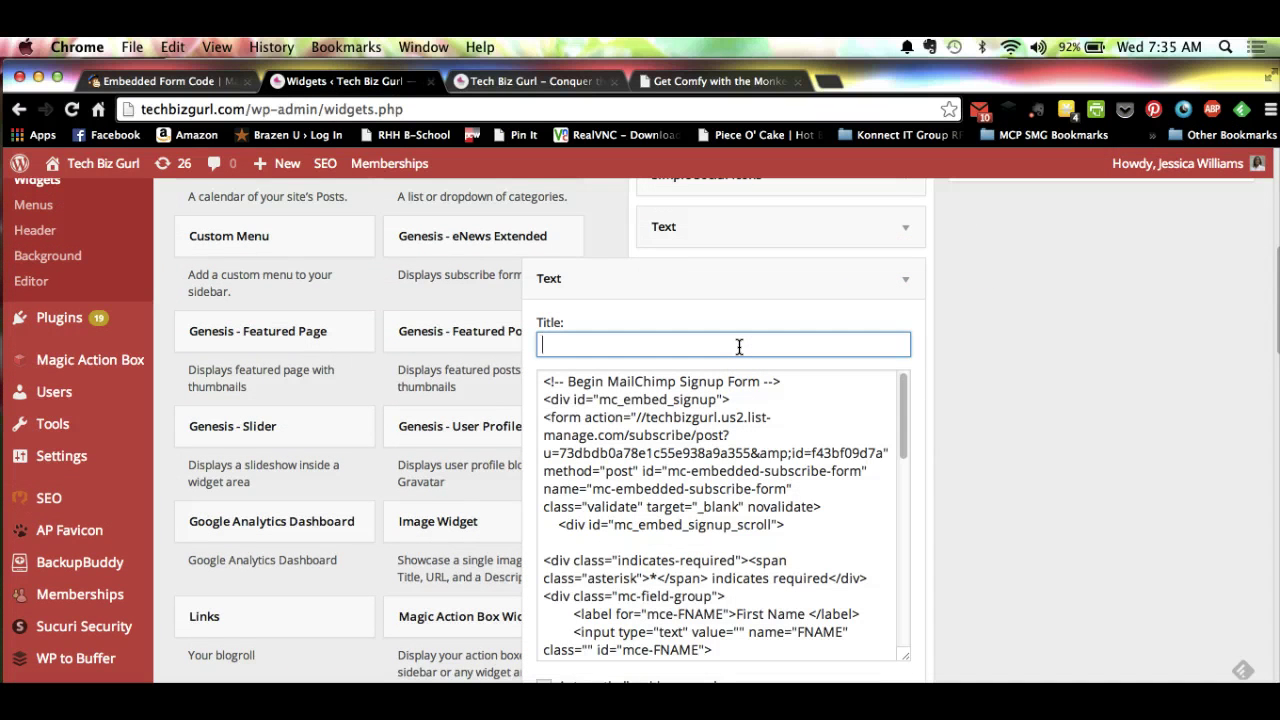
pyautogui.write('Sign up to my list!')
pyautogui.click(1249, 277)
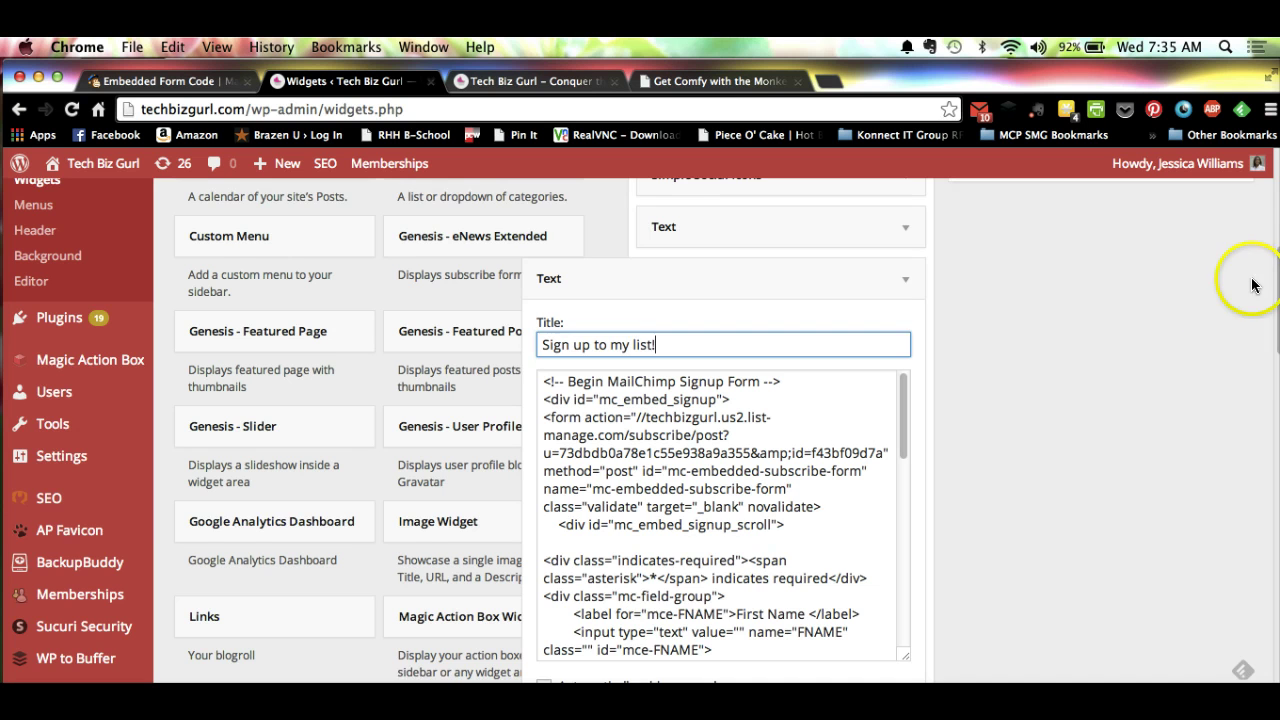
pyautogui.scroll(-2, 1222, 350)
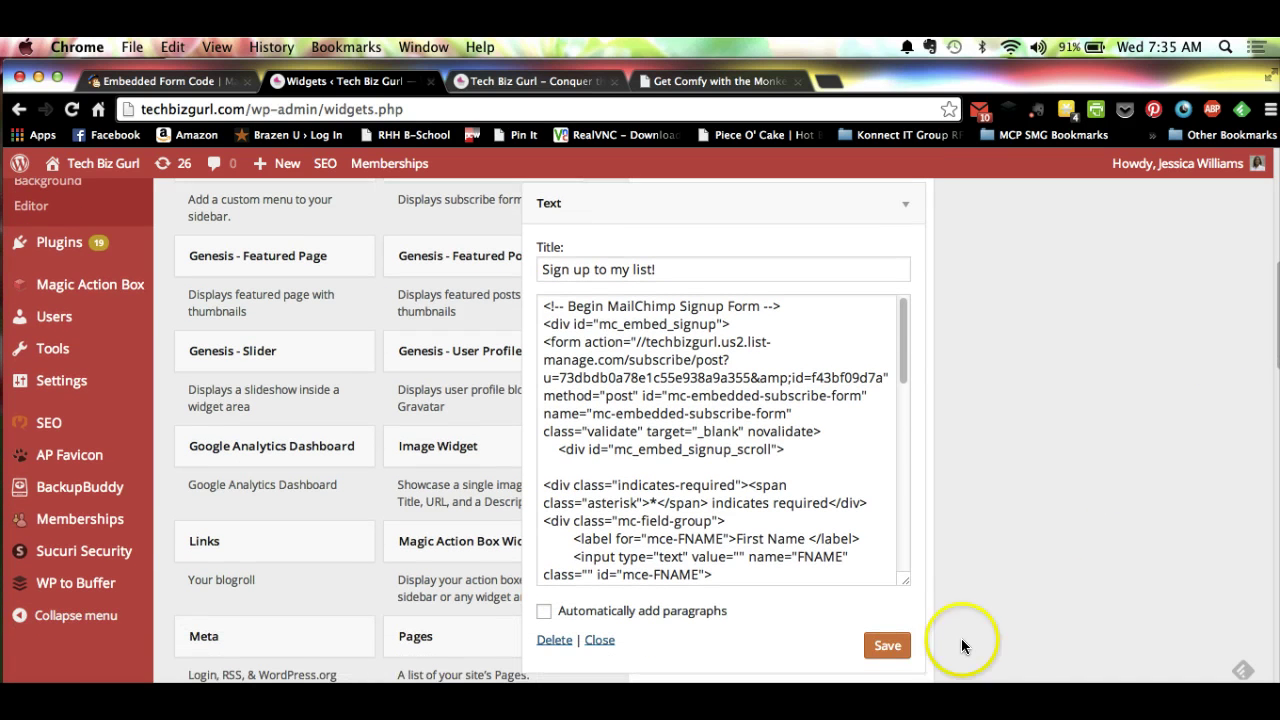
pyautogui.click(900, 648)
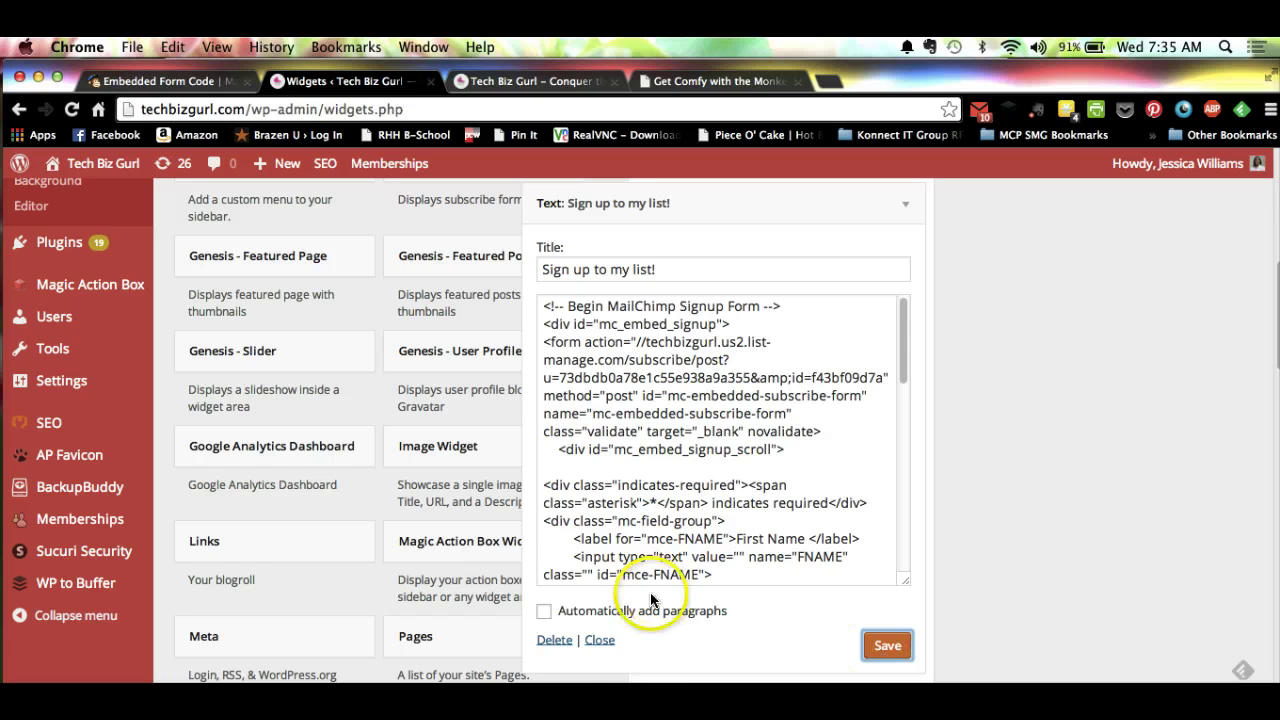
pyautogui.click(592, 641)
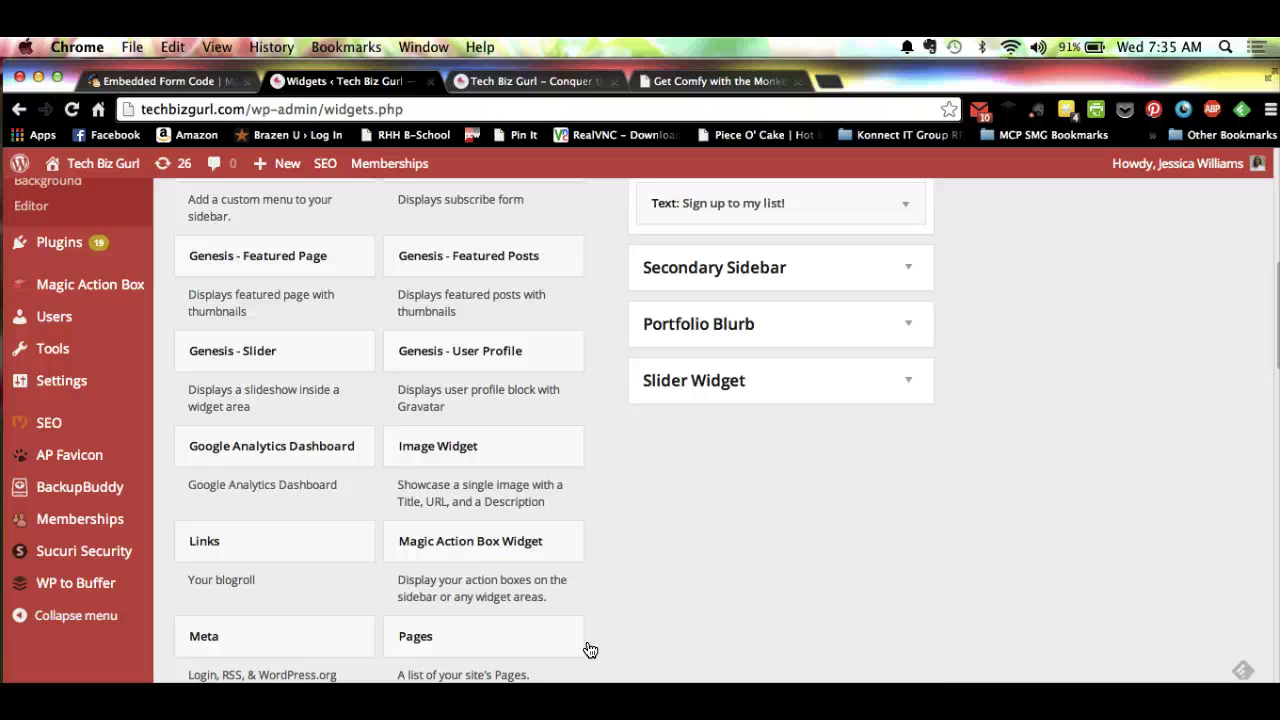
# - Reload the site's homepage and check the new title above the signup form at the end of the sidebar
pyautogui.click(463, 82)
pyautogui.click(71, 109)
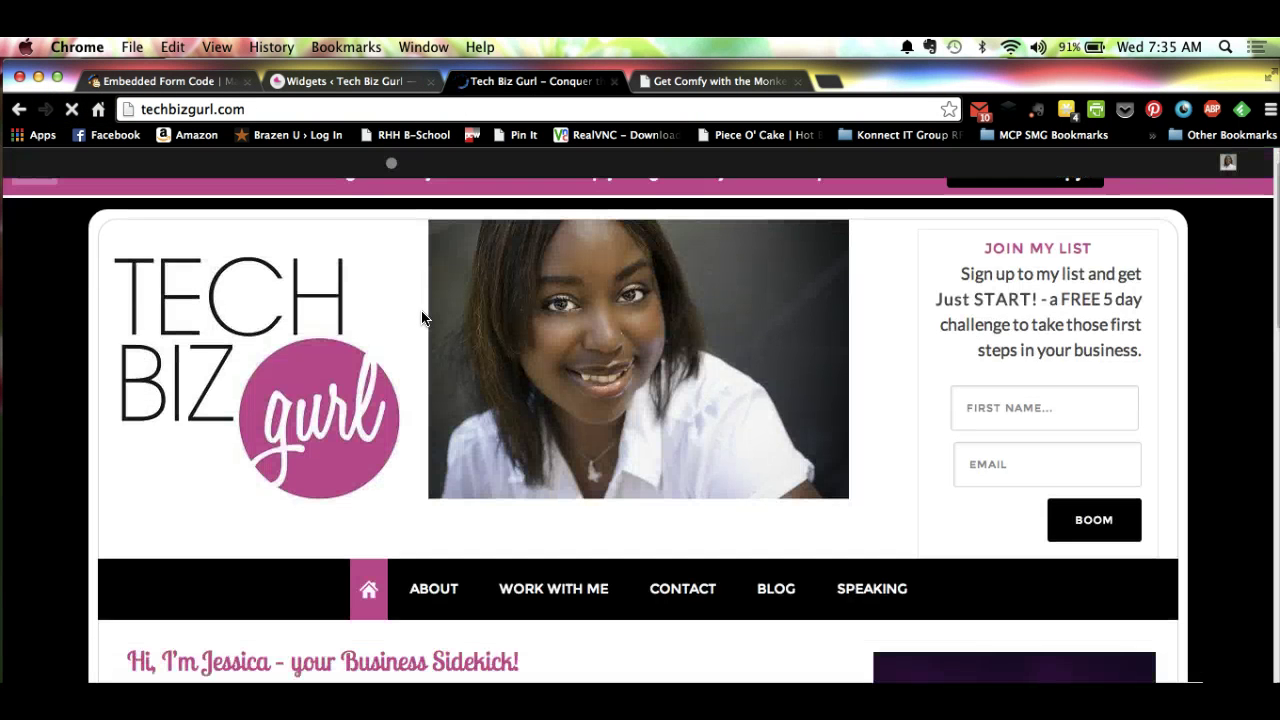
pyautogui.scroll(-10, 421, 318)
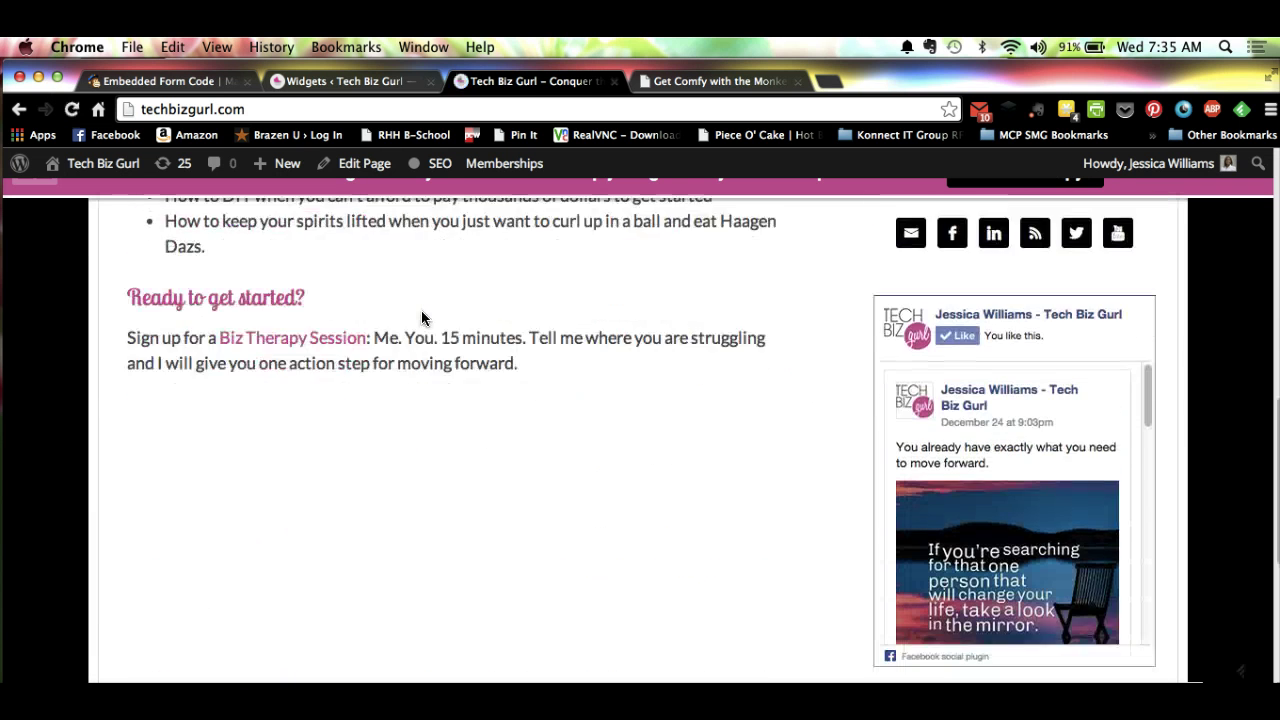
pyautogui.scroll(-3, 421, 318)
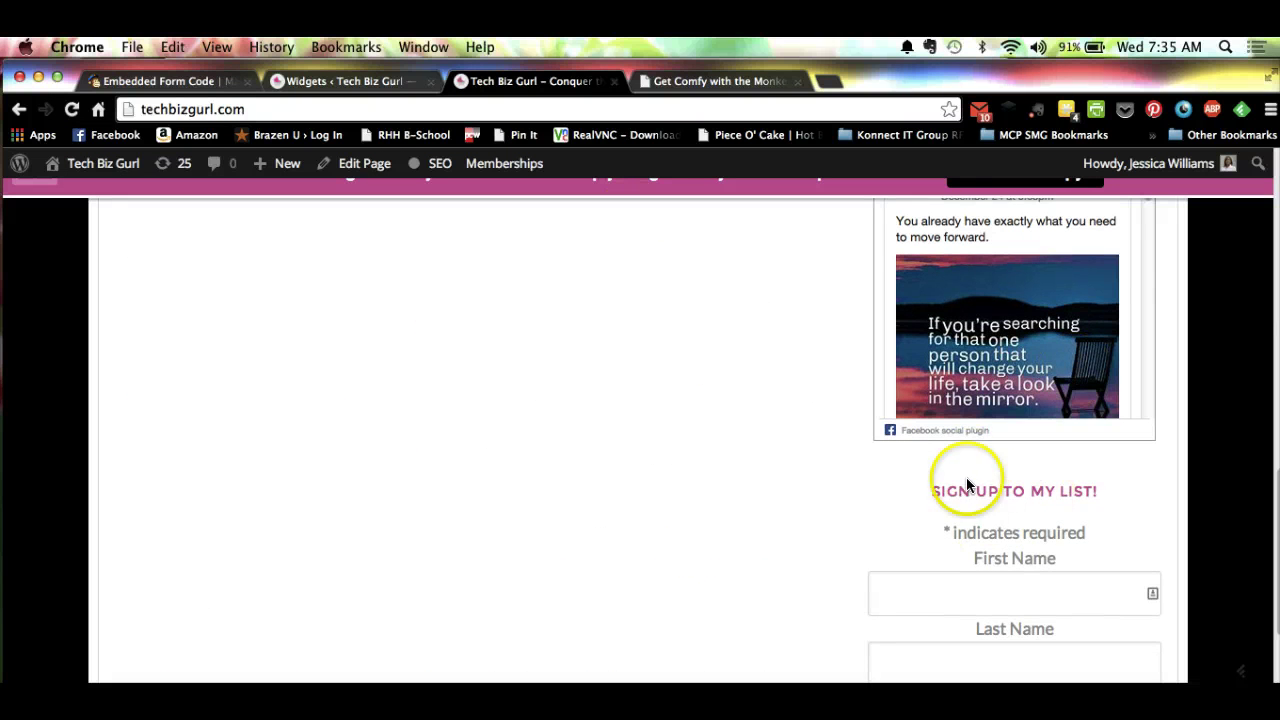
pyautogui.scroll(-3, 1017, 608)
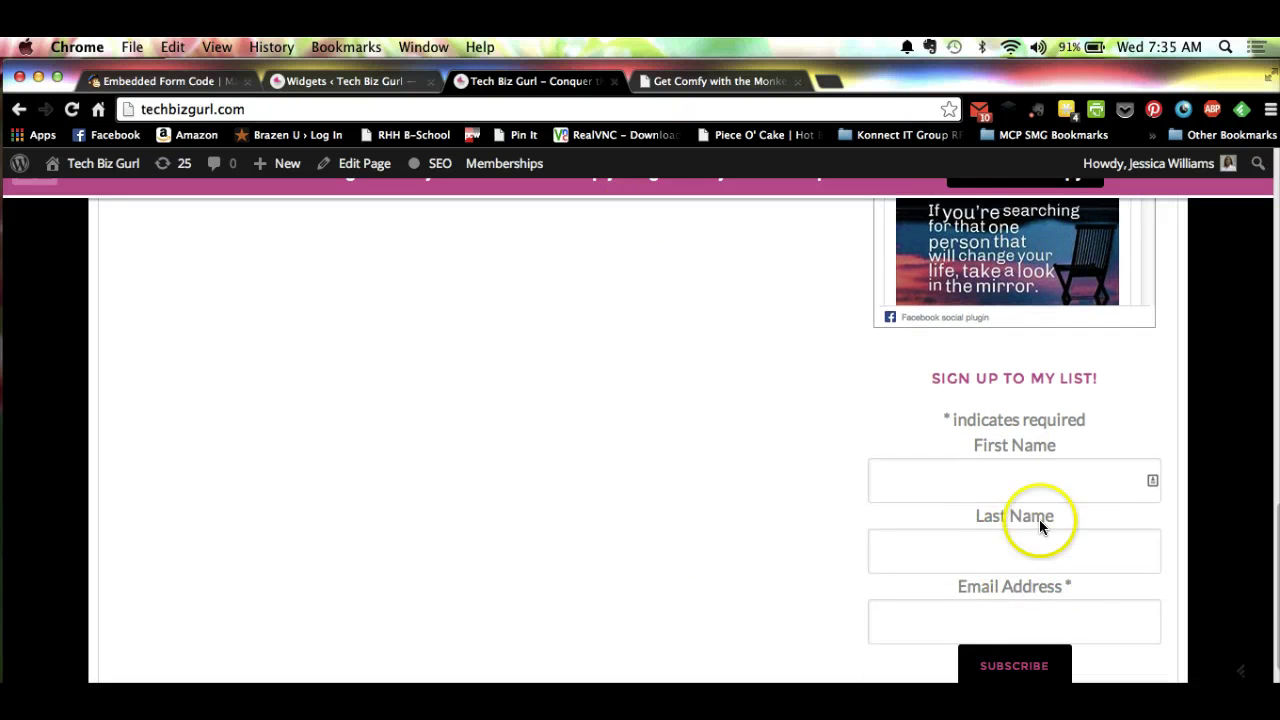
pyautogui.click(1043, 569)
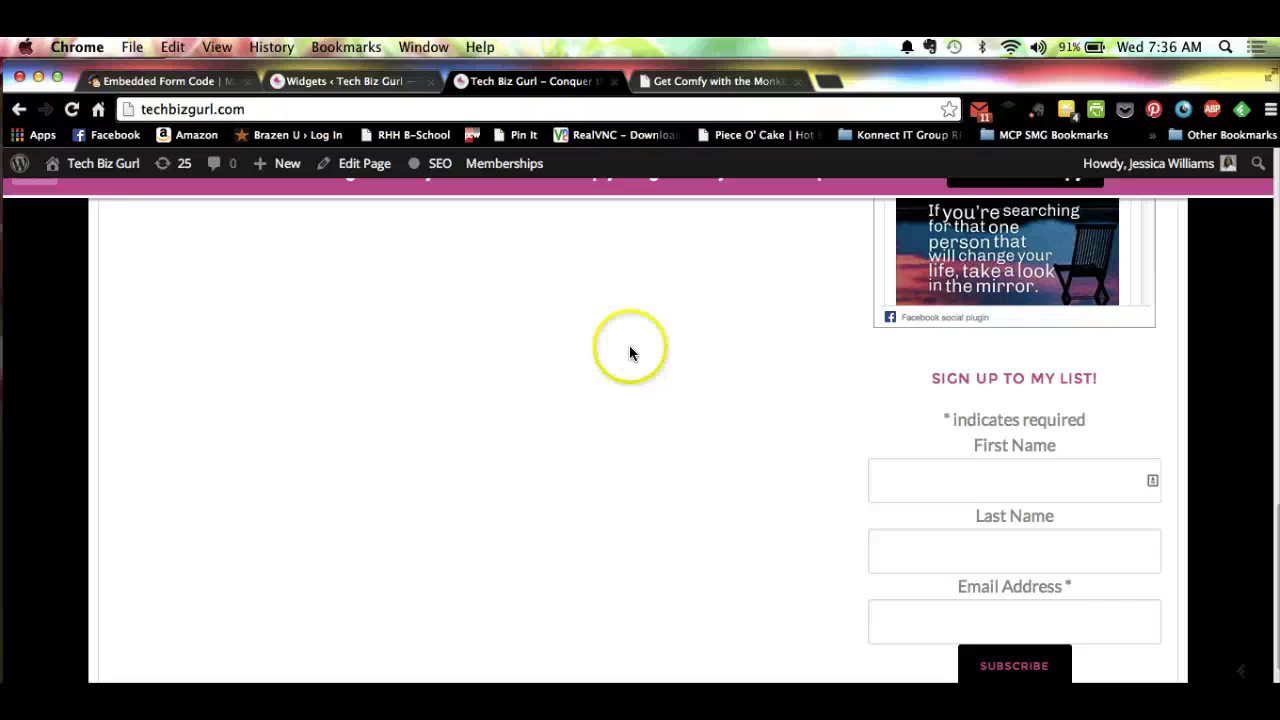
# - Delete the "Sign up to my list!" Text widget from the Primary Sidebar
pyautogui.click(338, 80)
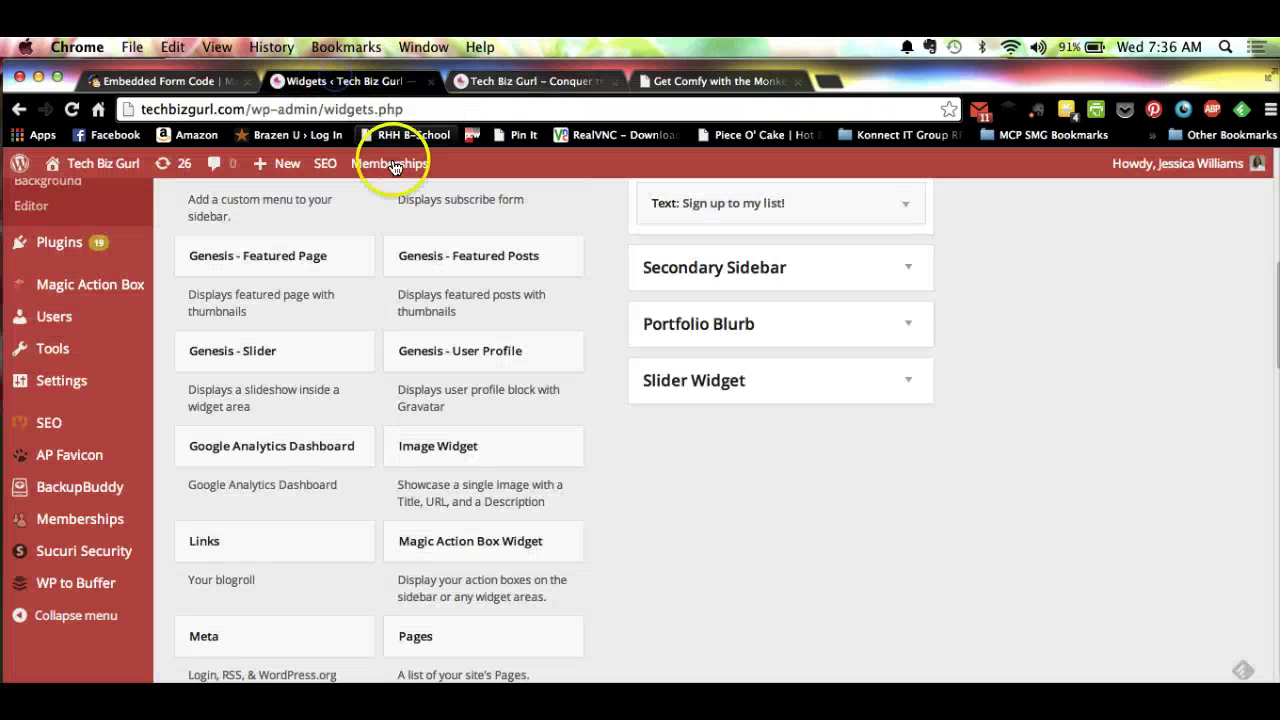
pyautogui.click(912, 204)
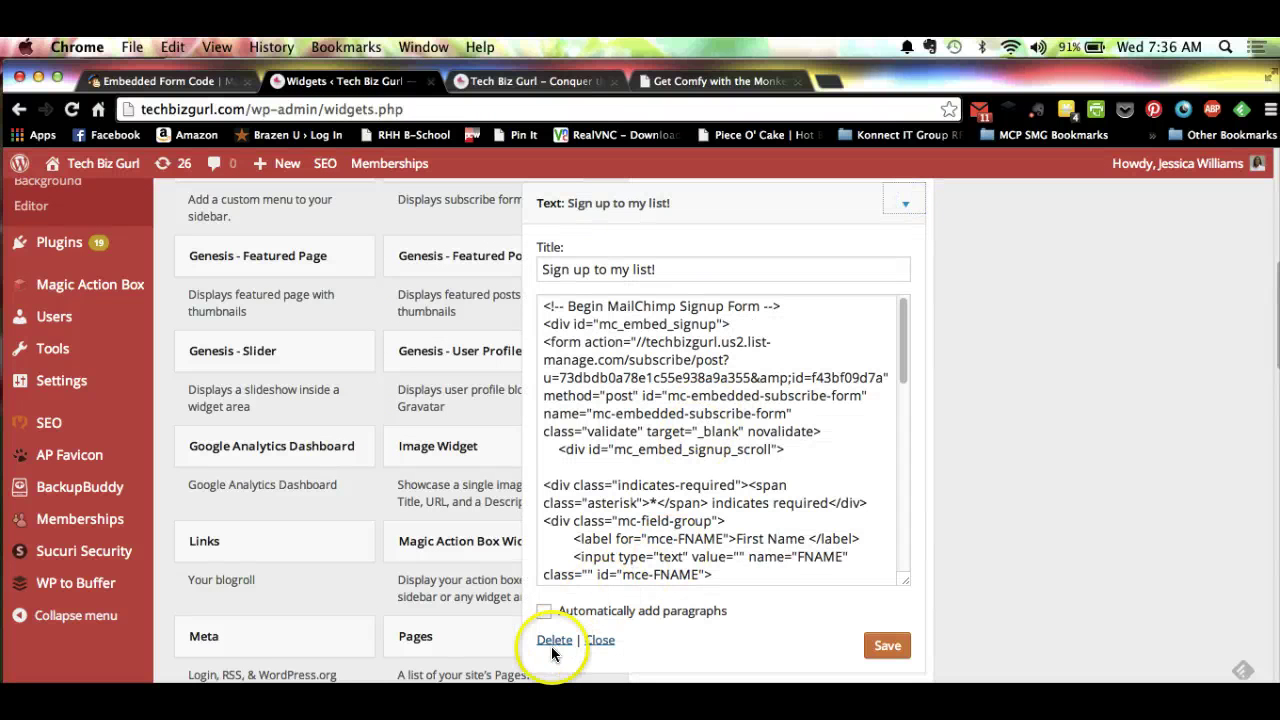
pyautogui.click(552, 640)
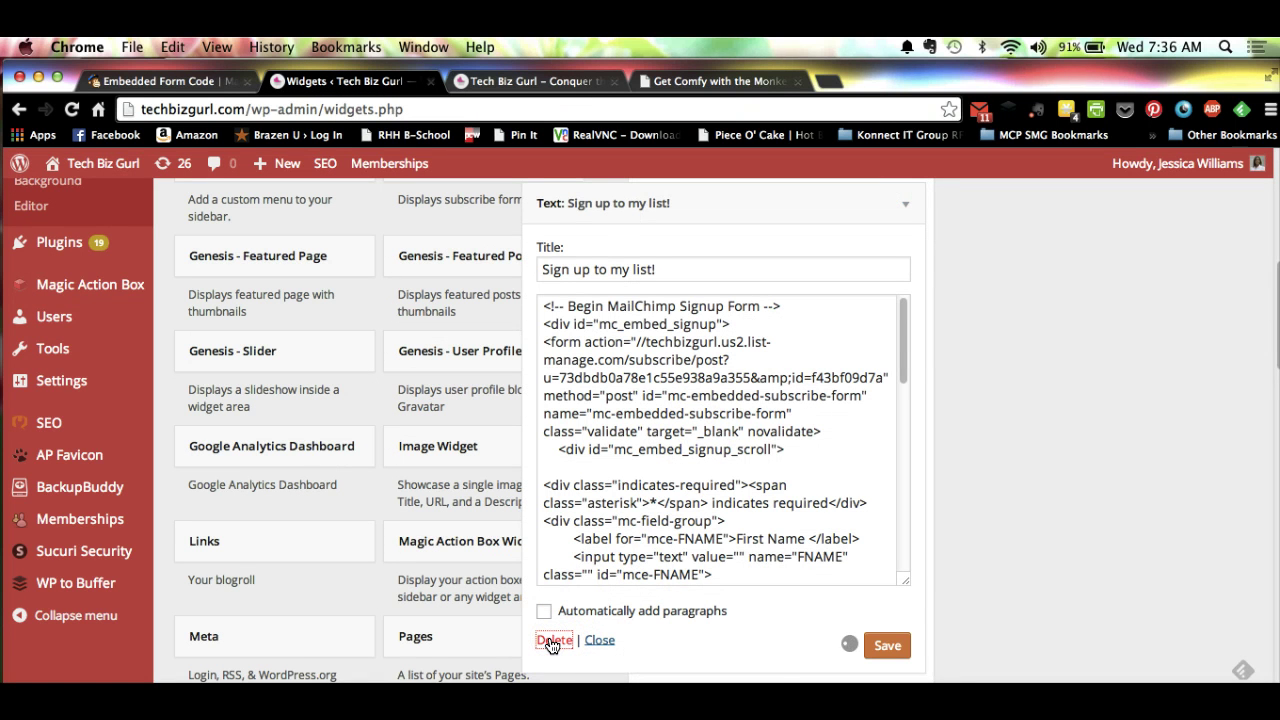
pyautogui.click(1032, 422)
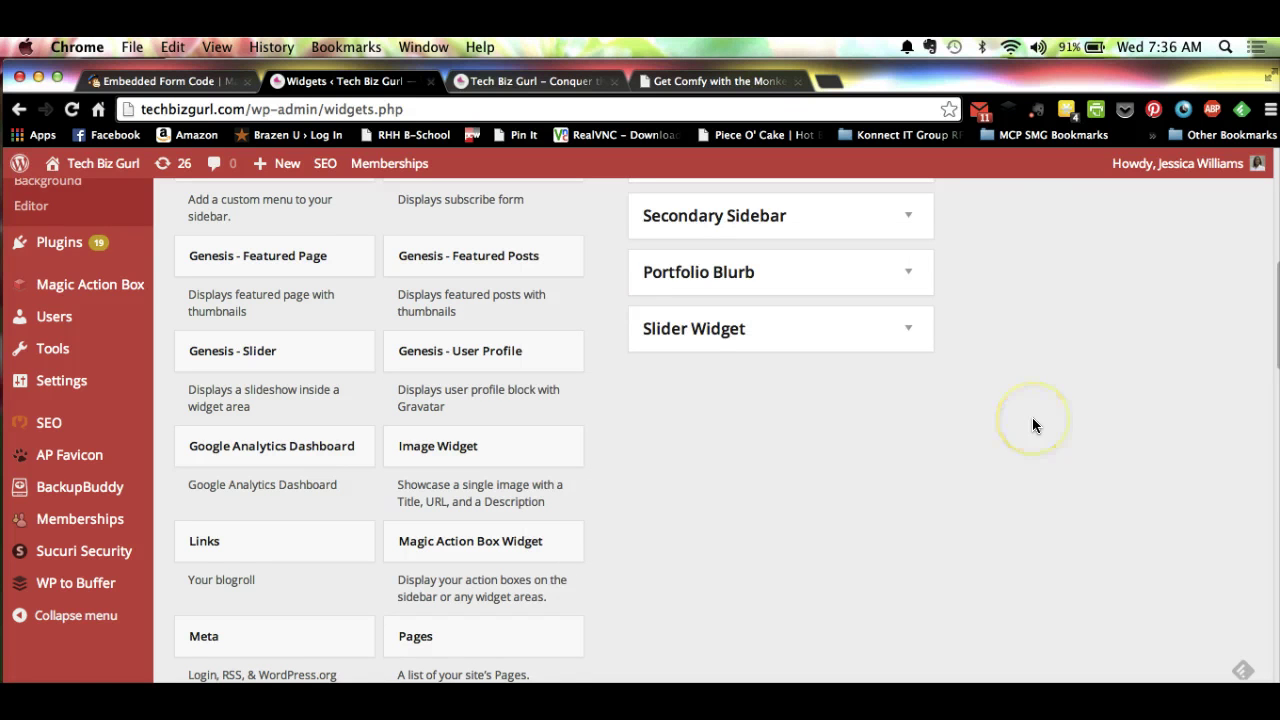
# - Go to the WordPress plugin installer and search for "mailchimp" plugins
pyautogui.scroll(5, 1032, 422)
pyautogui.scroll(4, 1032, 426)
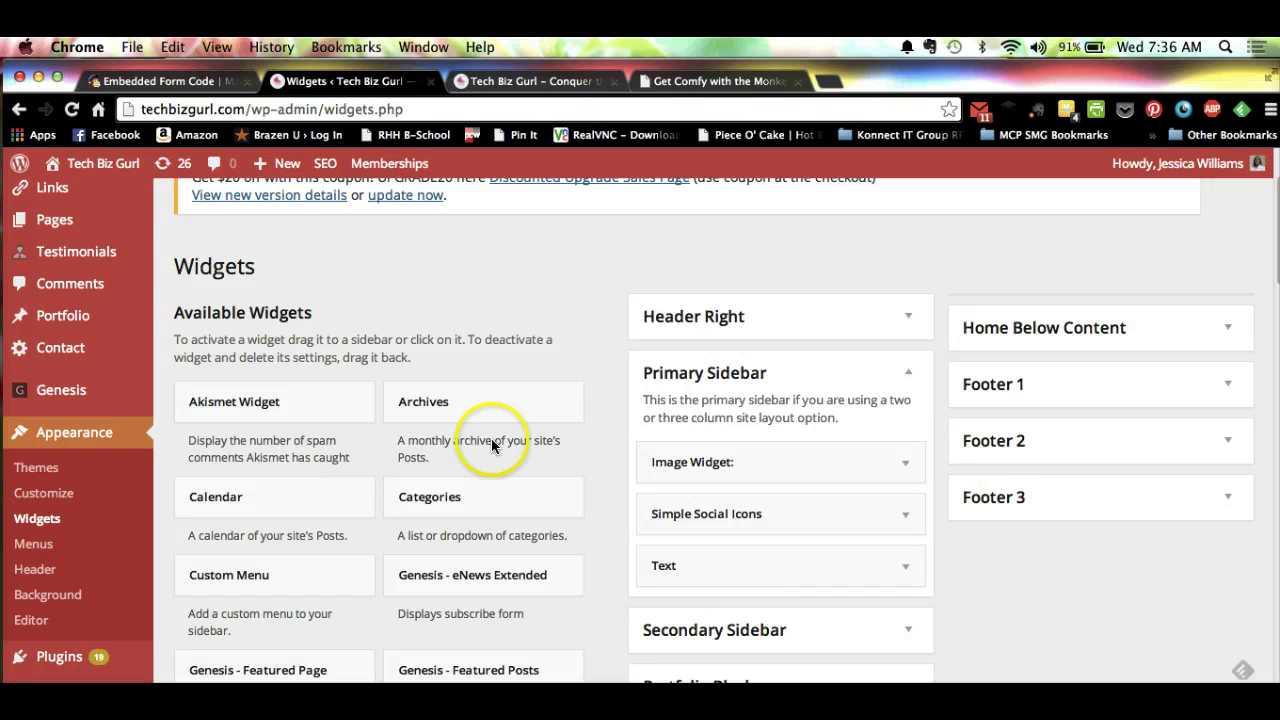
pyautogui.click(1097, 564)
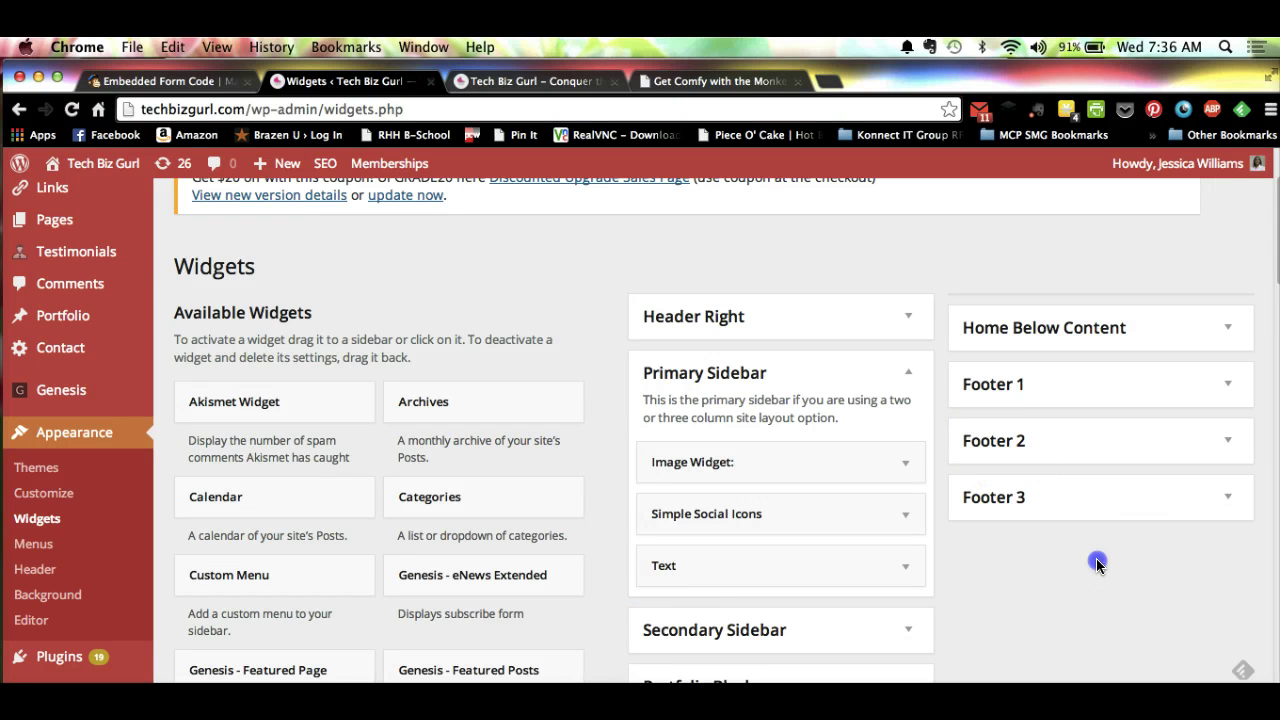
pyautogui.scroll(-3, 1096, 564)
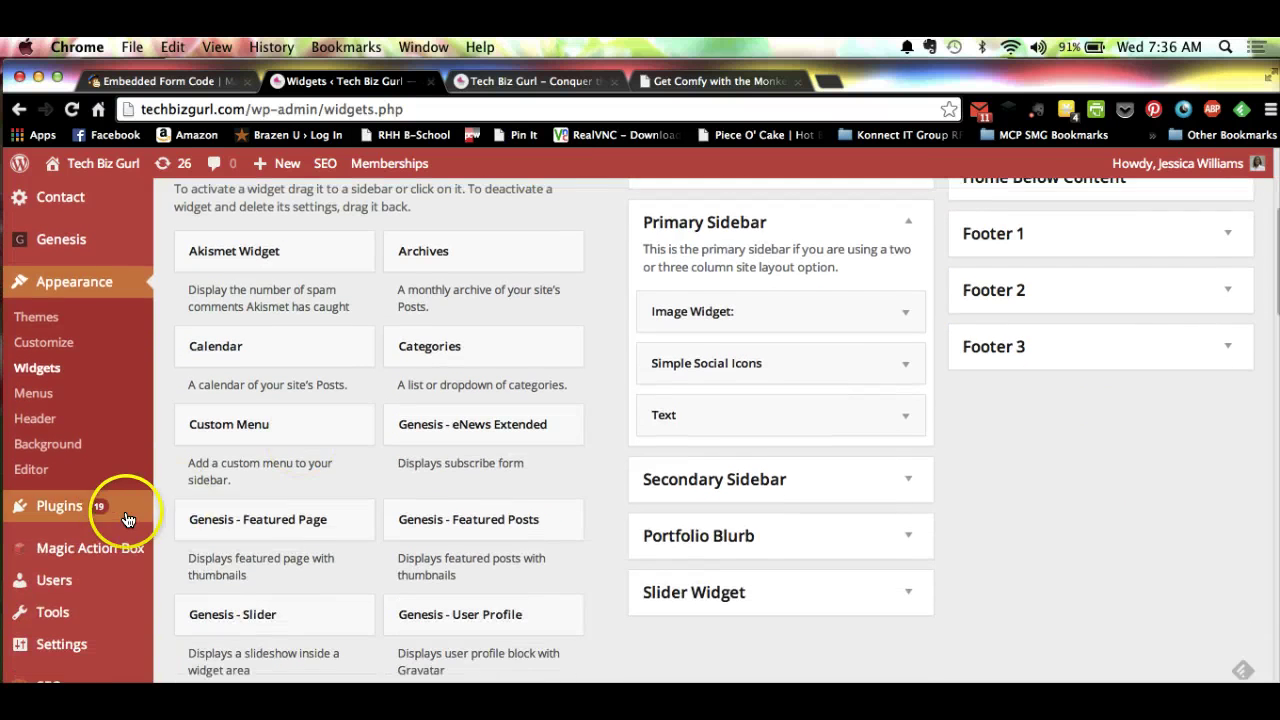
pyautogui.moveTo(142, 506)
pyautogui.click(192, 534)
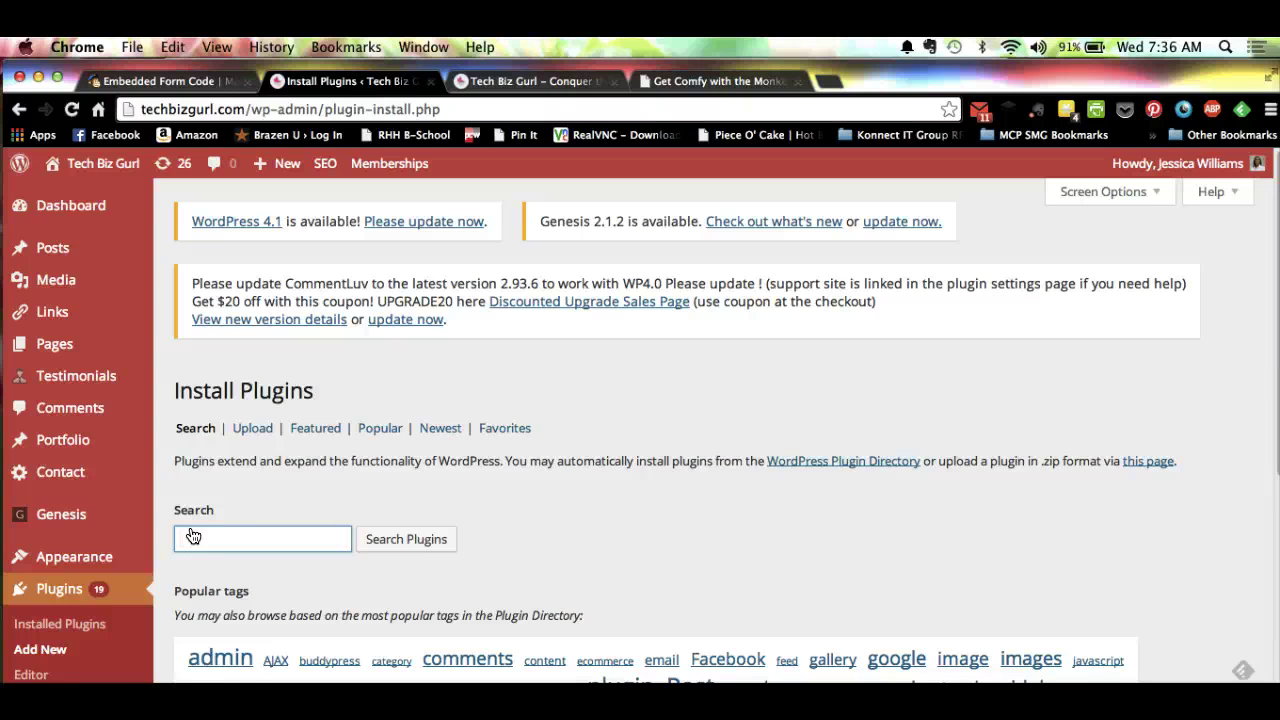
pyautogui.write('mailchimp')
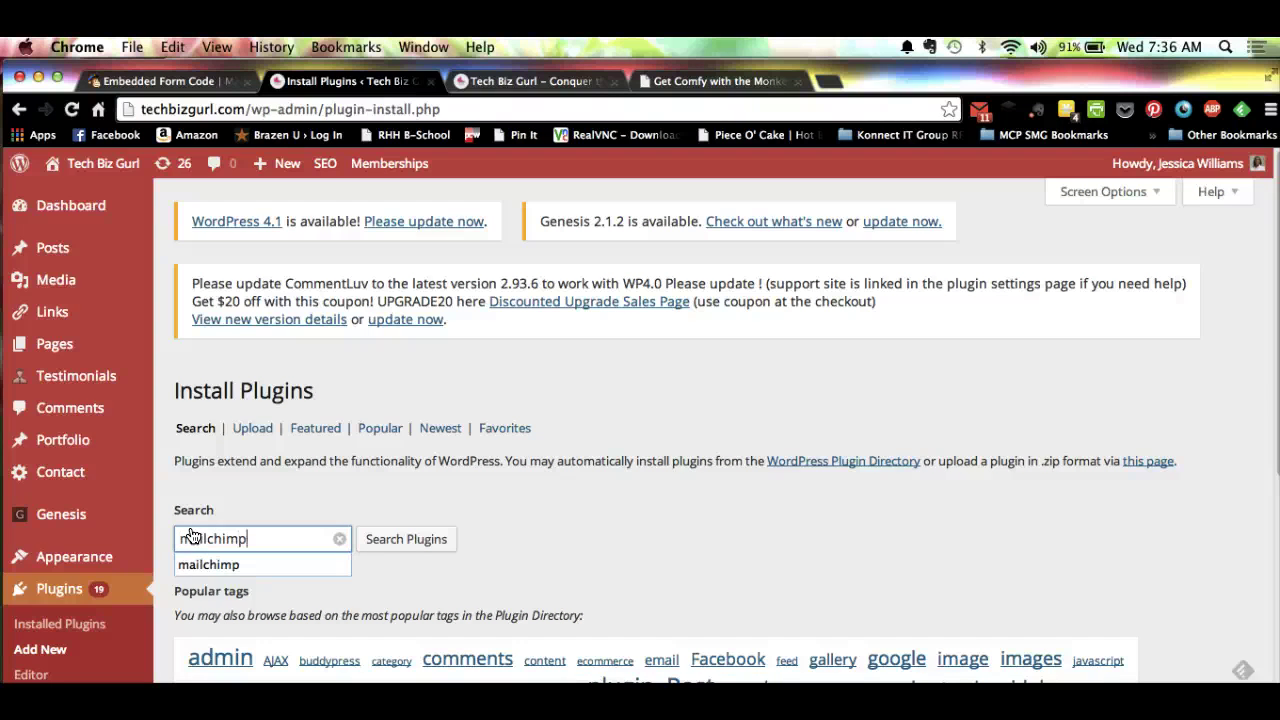
pyautogui.click(433, 544)
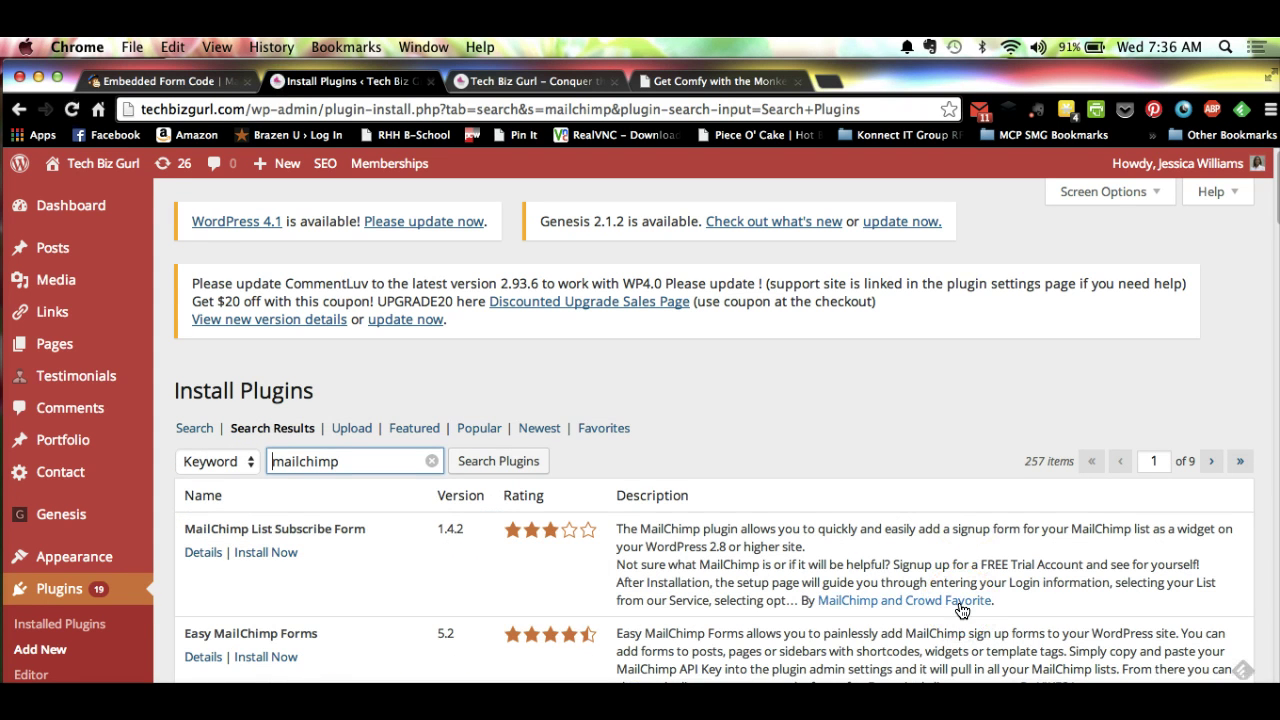
# - Install the MailChimp List Subscribe Form plugin from the search results and activate it
pyautogui.click(963, 405)
pyautogui.scroll(-5, 963, 405)
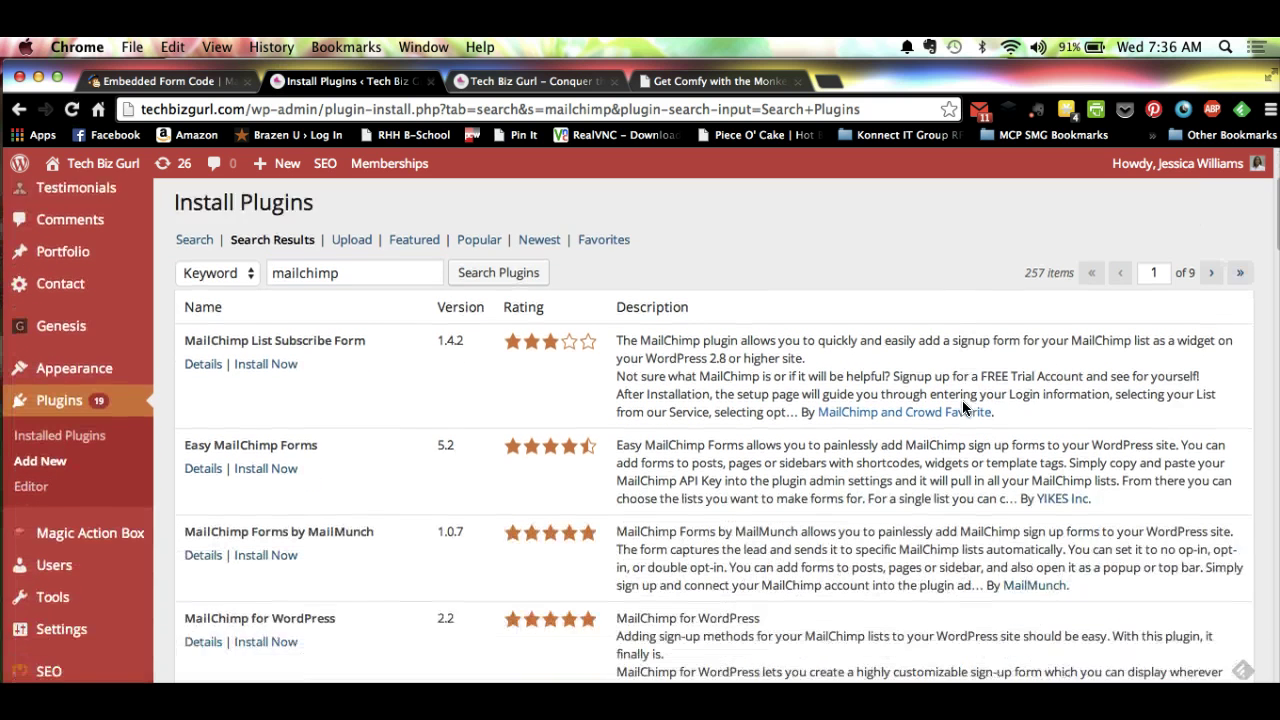
pyautogui.scroll(-1, 963, 405)
pyautogui.click(688, 389)
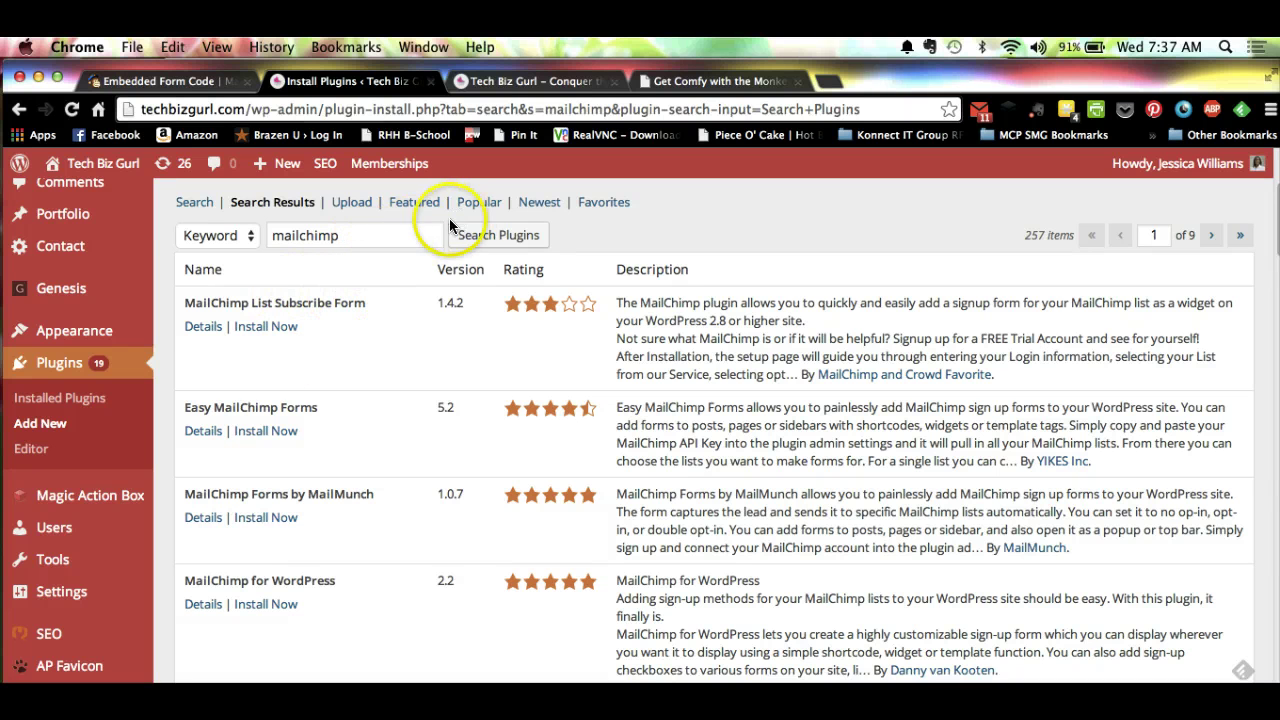
pyautogui.click(279, 330)
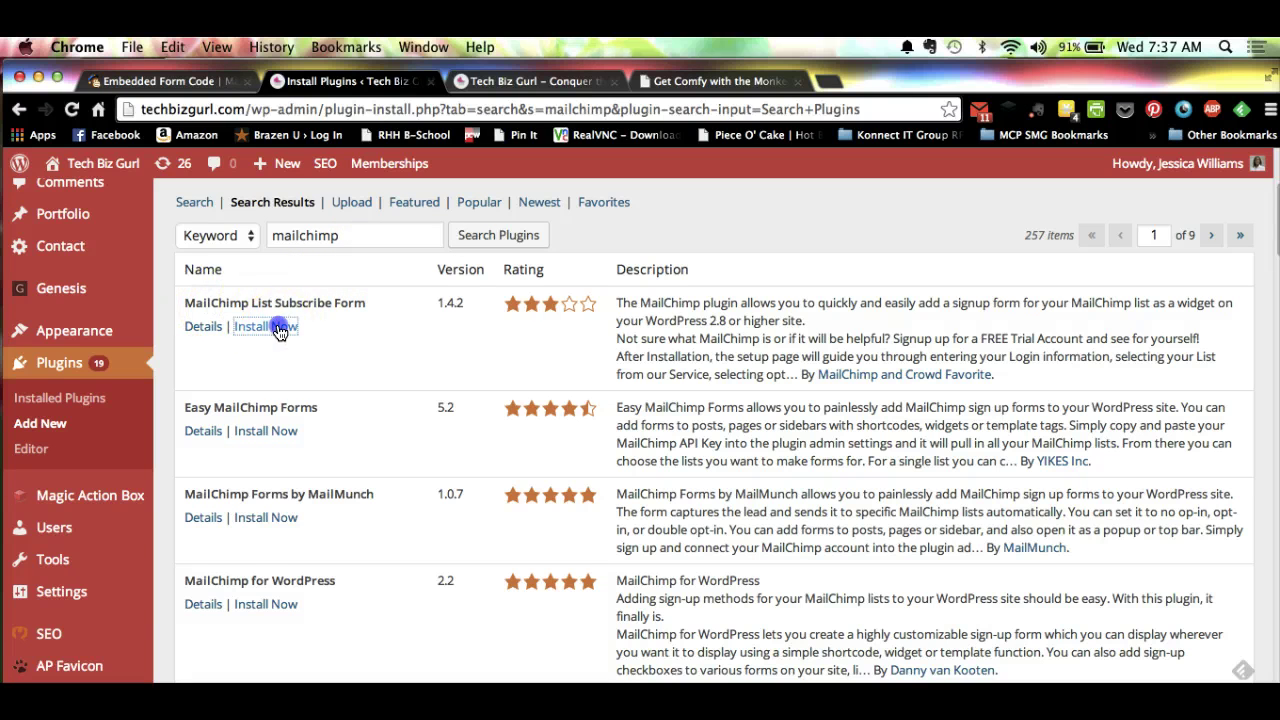
pyautogui.click(788, 302)
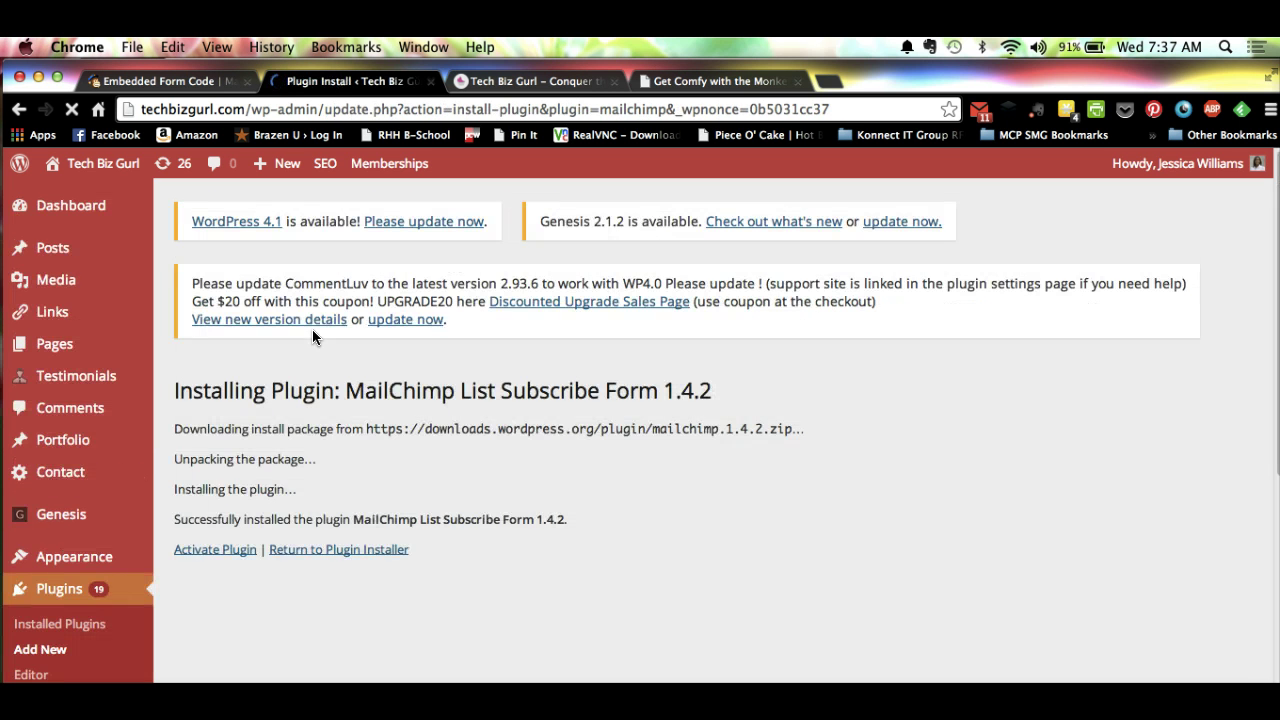
pyautogui.click(221, 551)
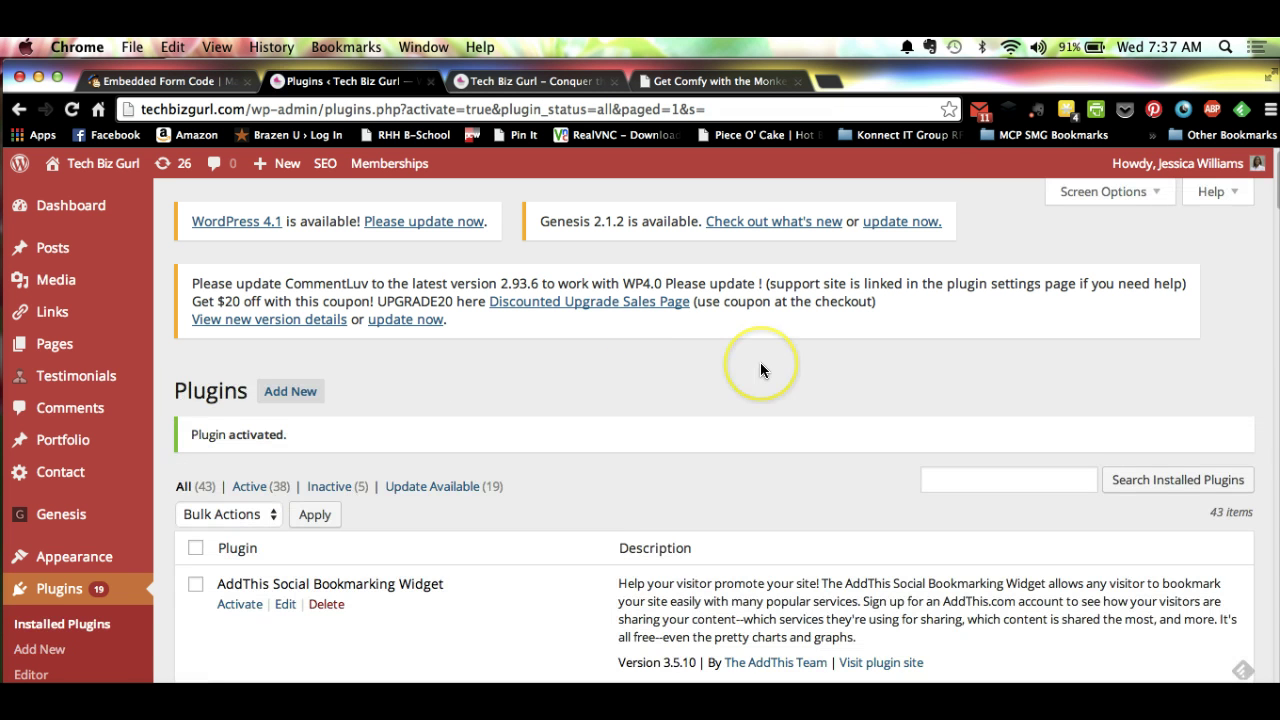
# - Find the MailChimp plugin among the installed plugins and open its settings
pyautogui.scroll(-3, 760, 362)
pyautogui.scroll(-15, 760, 370)
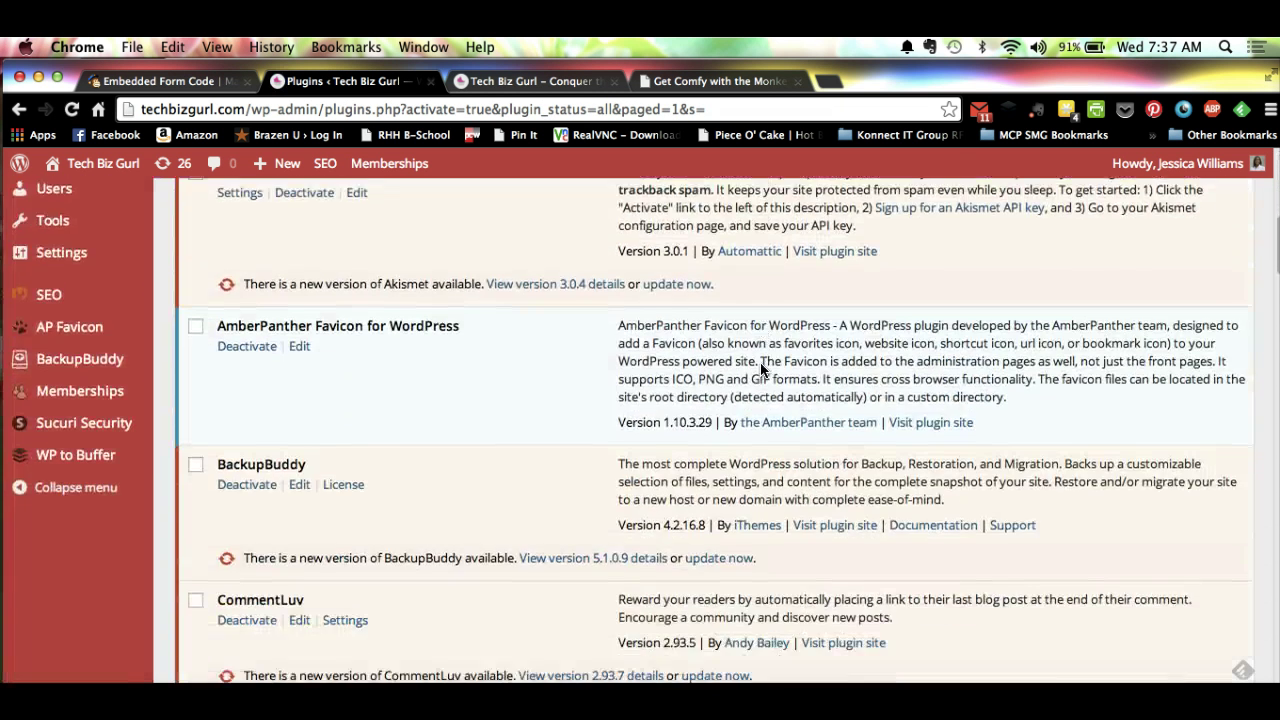
pyautogui.scroll(-20, 760, 368)
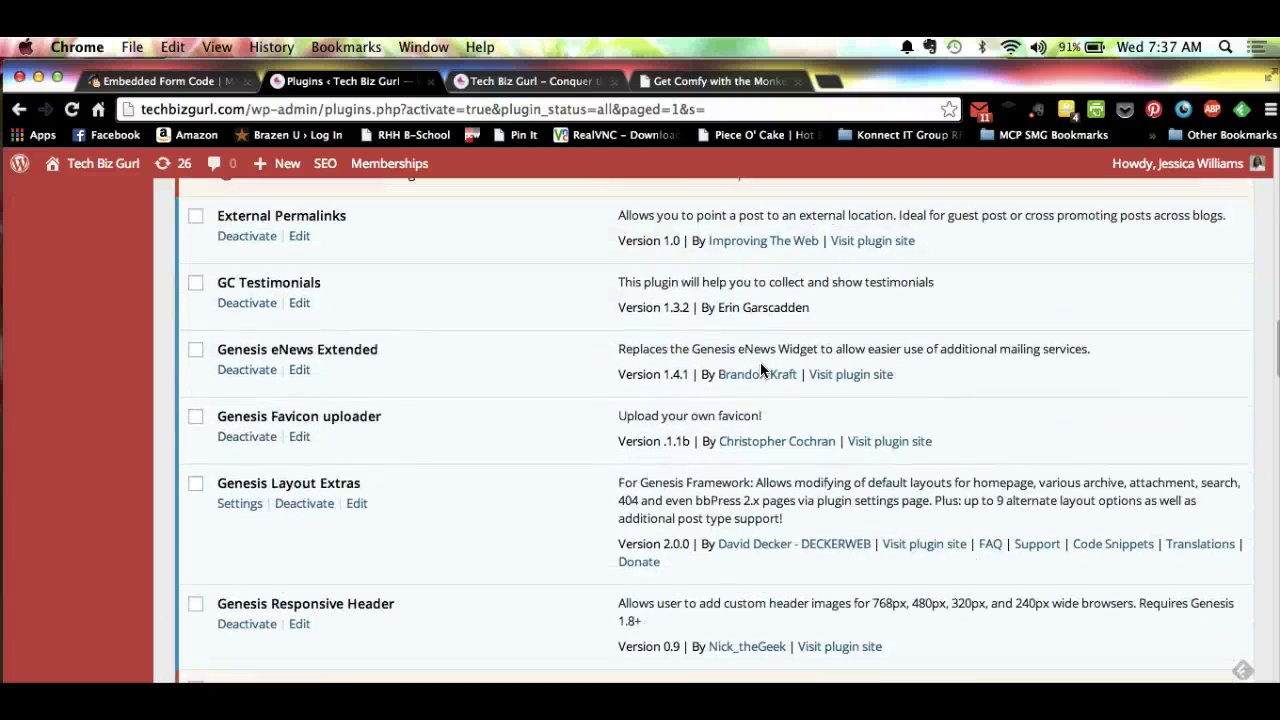
pyautogui.scroll(-15, 760, 370)
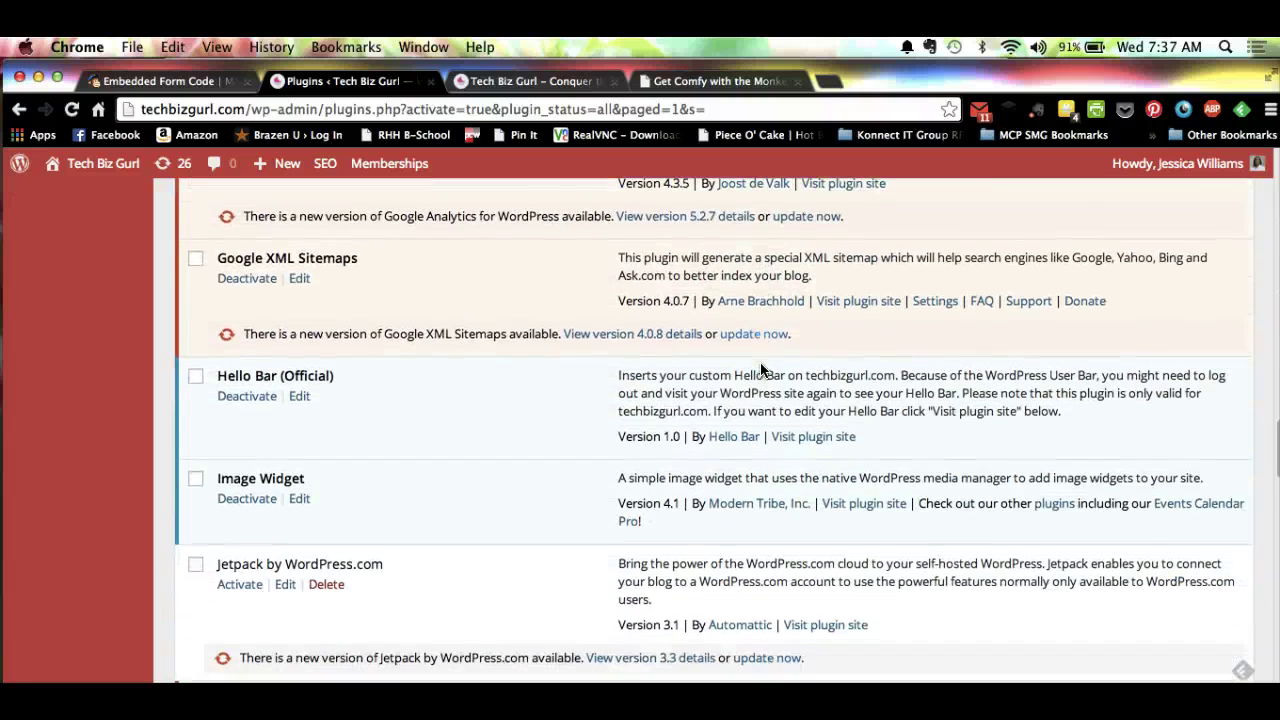
pyautogui.scroll(-3, 760, 370)
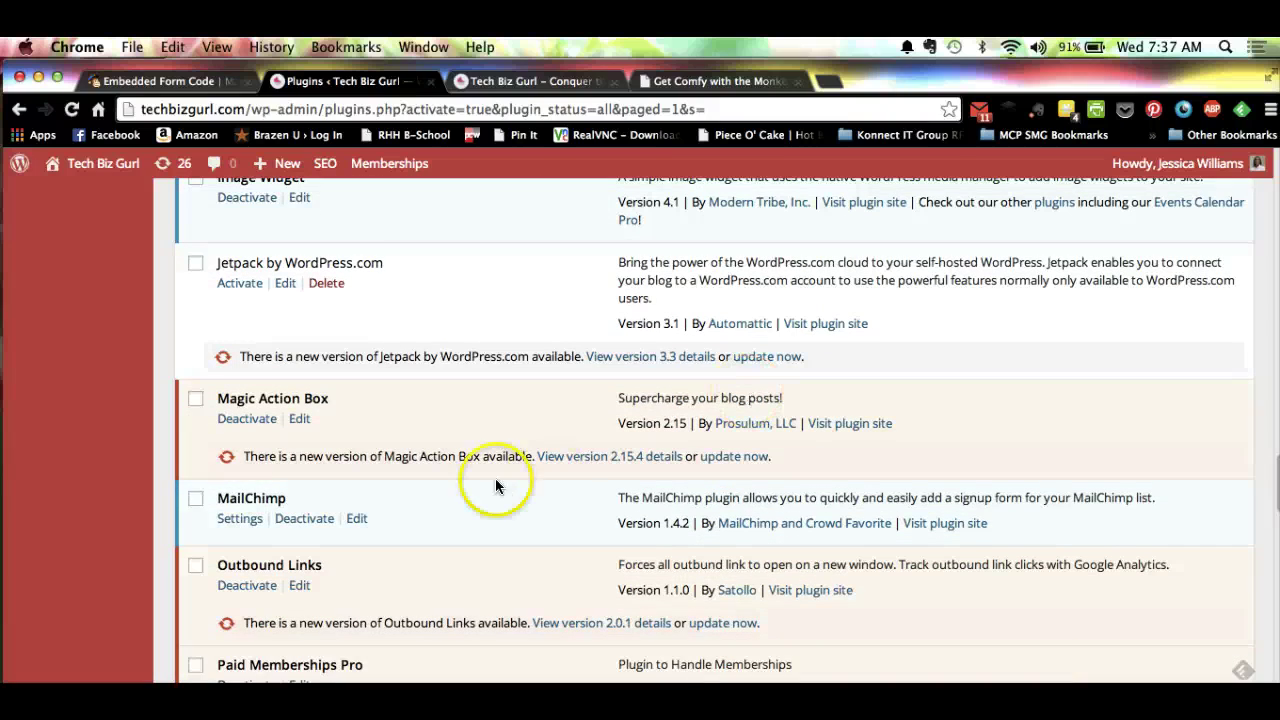
pyautogui.click(240, 519)
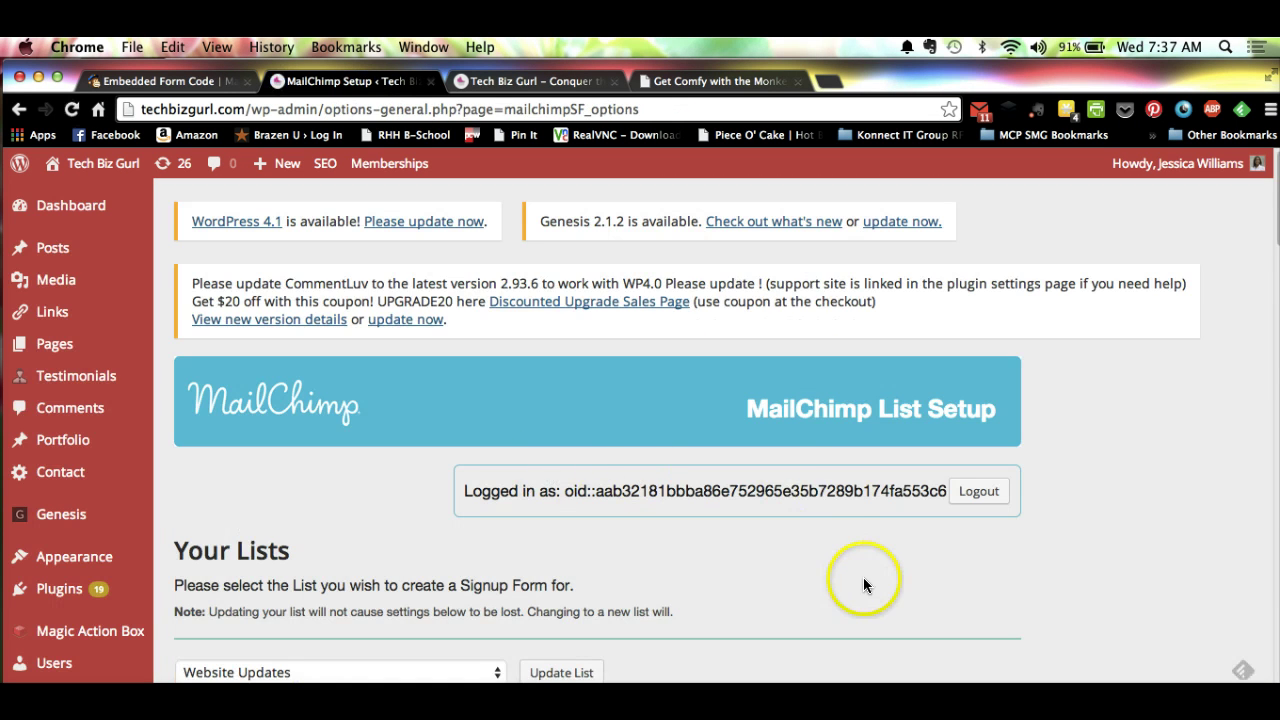
# - Choose "Get Comfy with the Monkey Challenge" as the list for the signup form
pyautogui.scroll(-5, 863, 577)
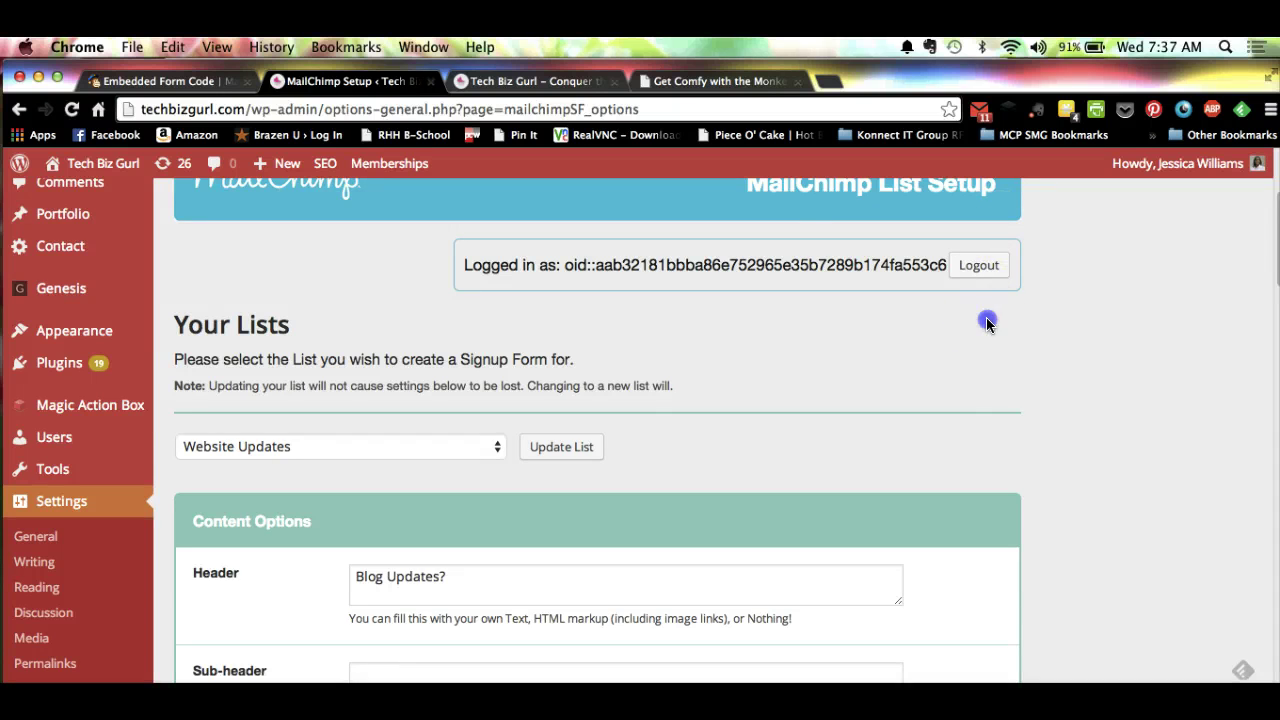
pyautogui.scroll(-2, 986, 325)
pyautogui.scroll(-1, 987, 325)
pyautogui.click(301, 277)
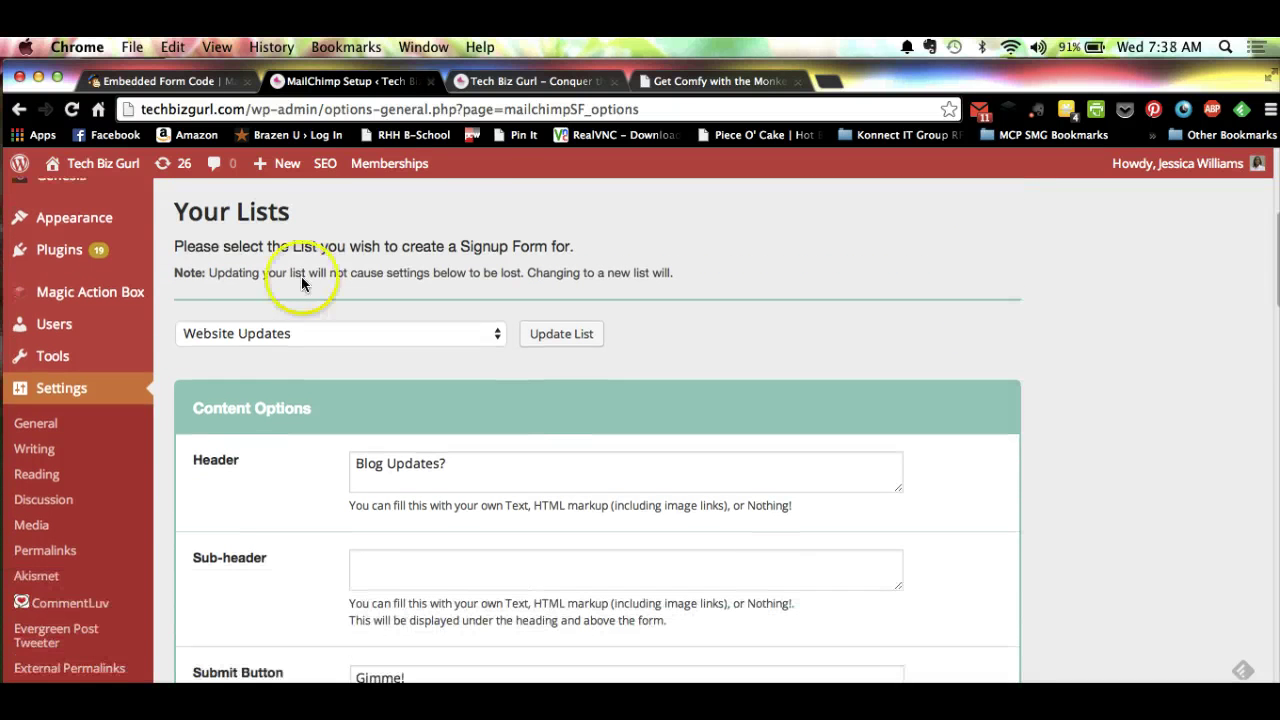
pyautogui.click(252, 334)
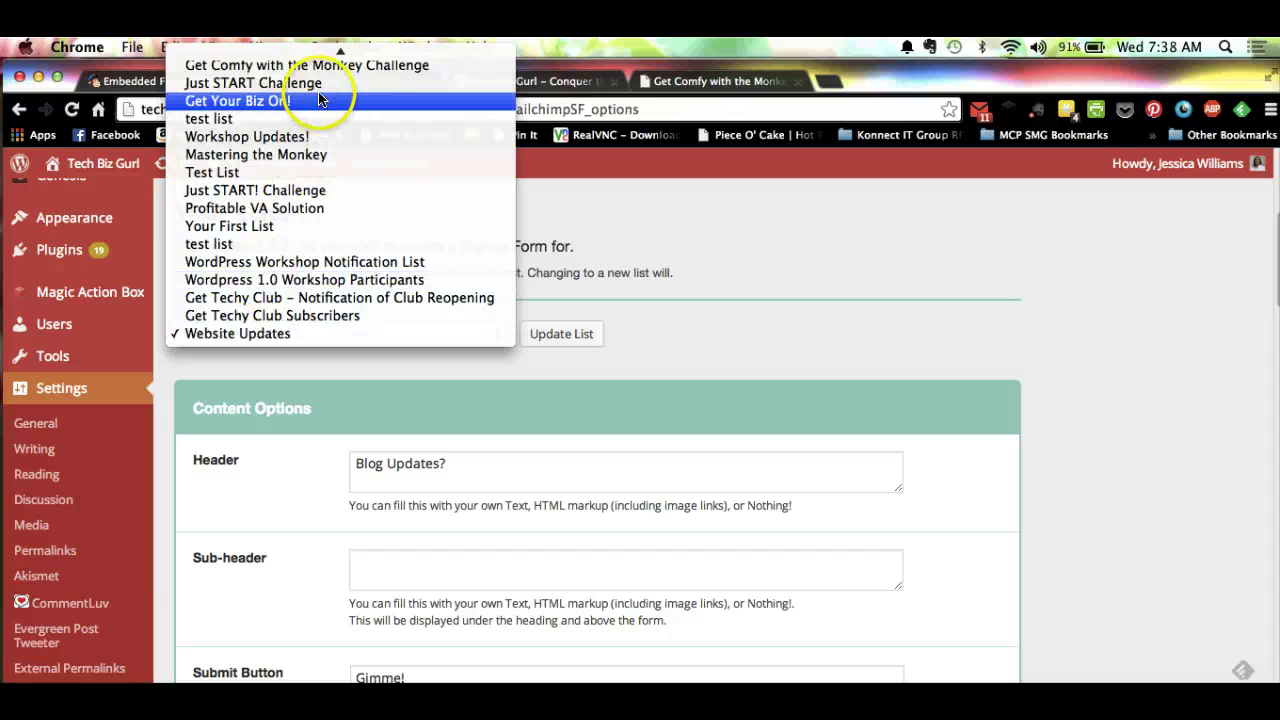
pyautogui.click(319, 66)
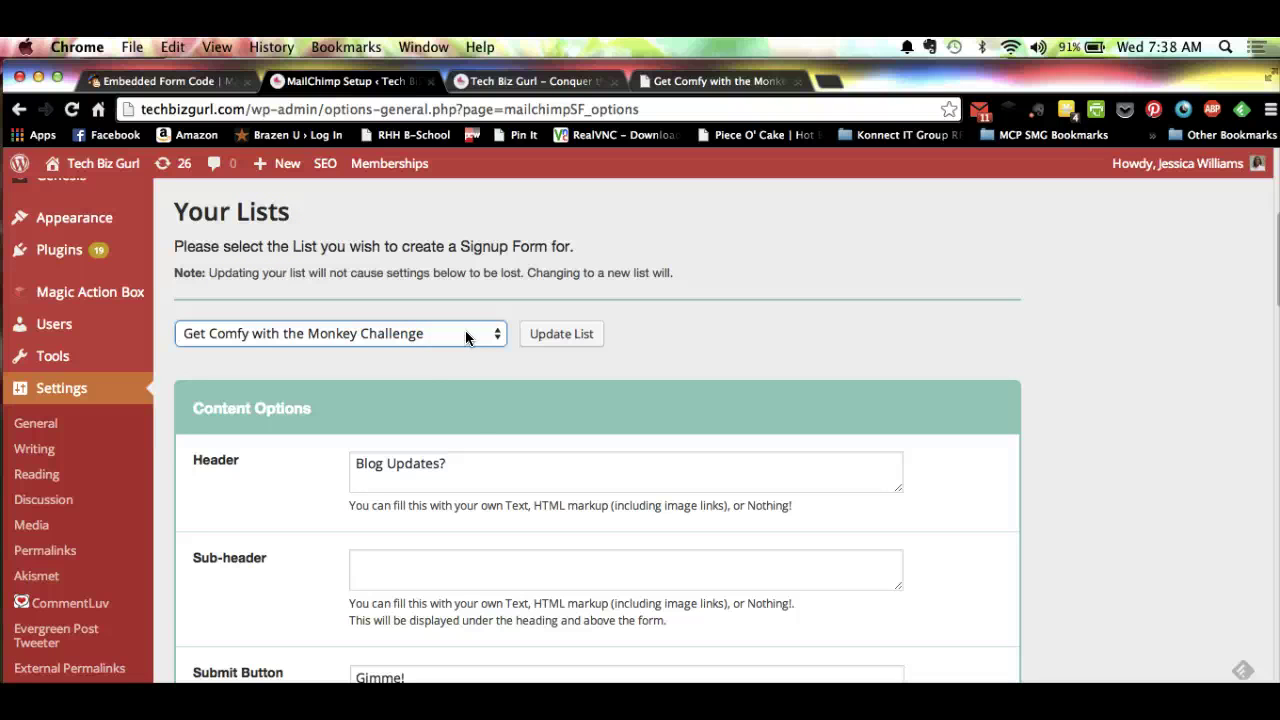
pyautogui.click(433, 372)
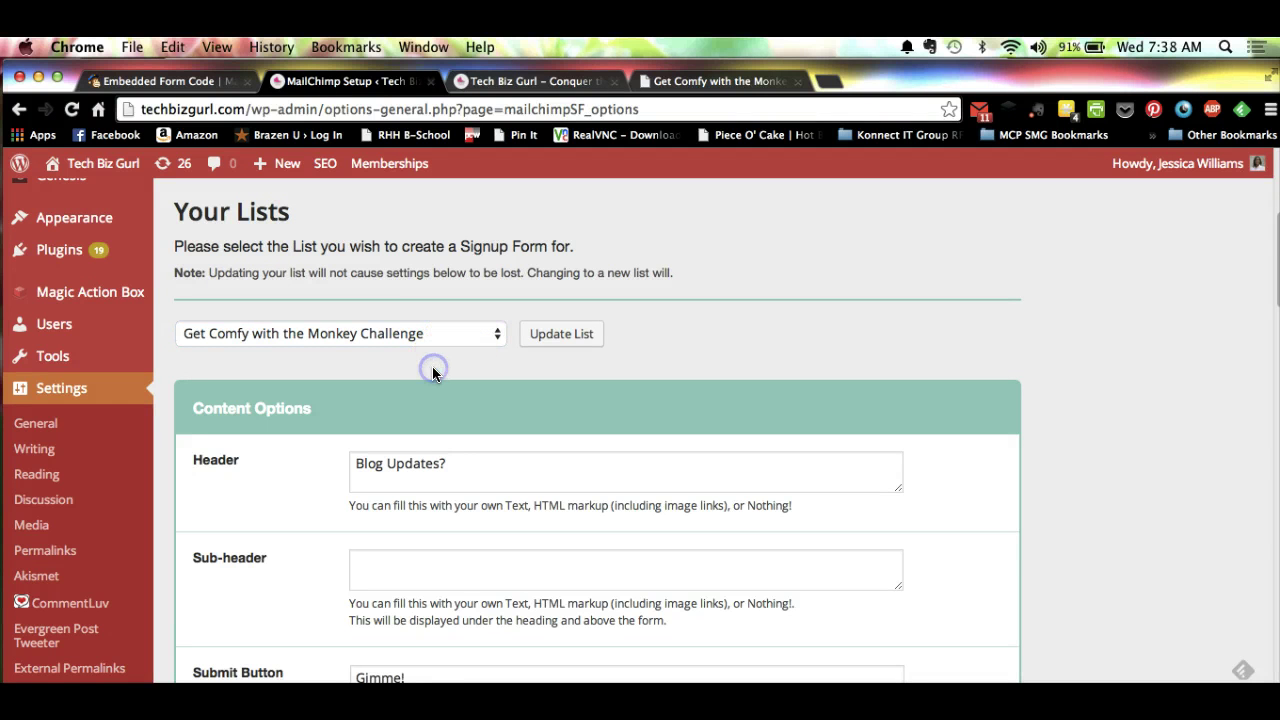
pyautogui.click(416, 342)
pyautogui.click(420, 323)
pyautogui.click(480, 344)
# - Replace the signup form's header text with "Sign up for my free challenge!"
pyautogui.scroll(-3, 489, 361)
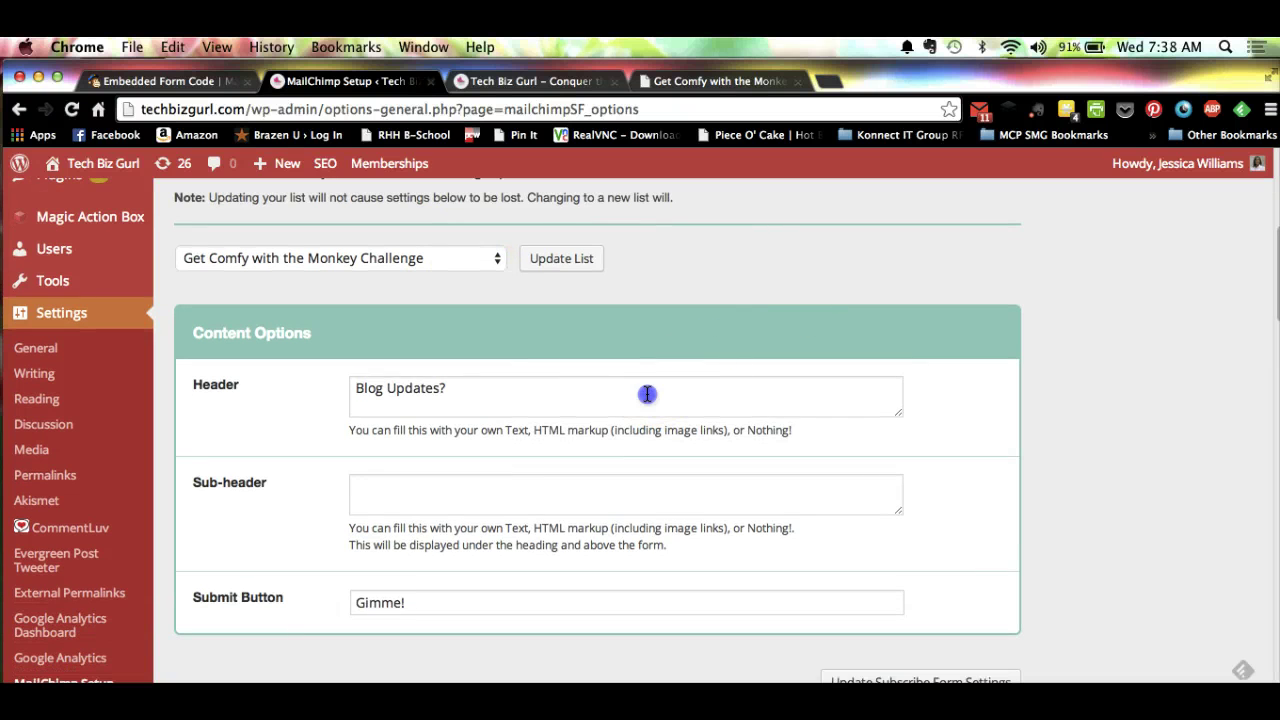
pyautogui.click(647, 394)
pyautogui.click(1052, 445)
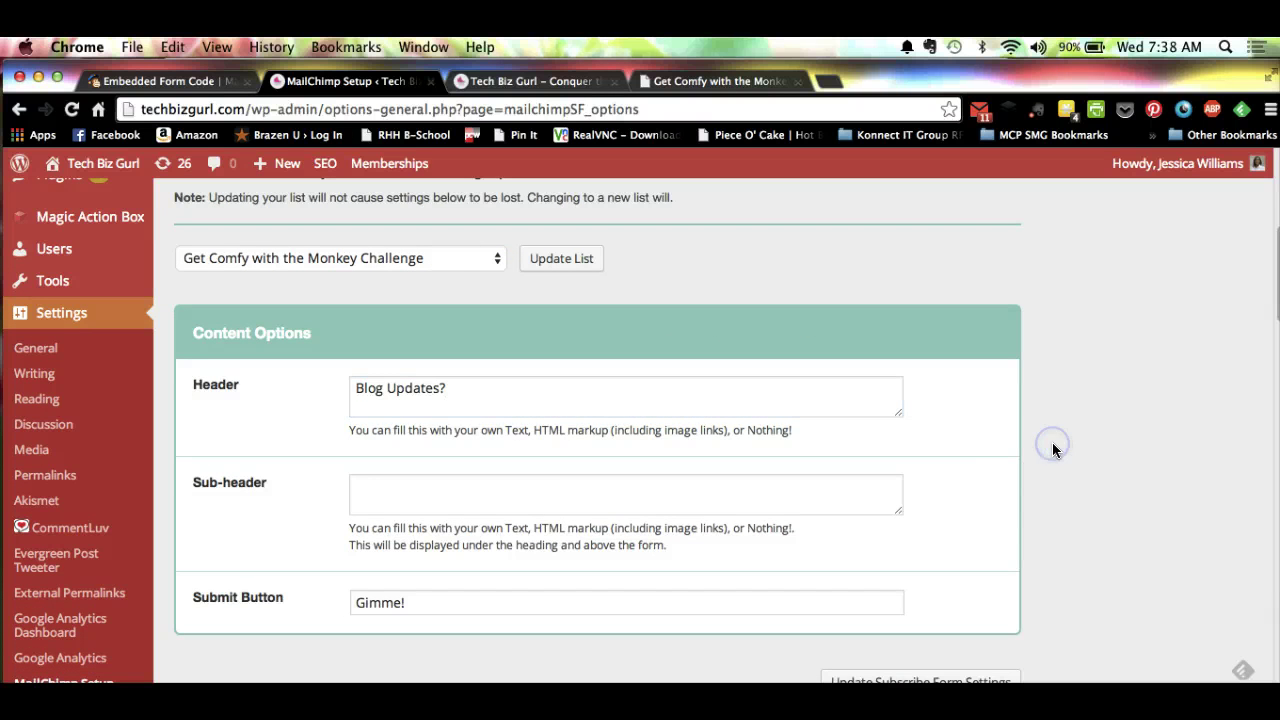
pyautogui.scroll(-3, 1052, 450)
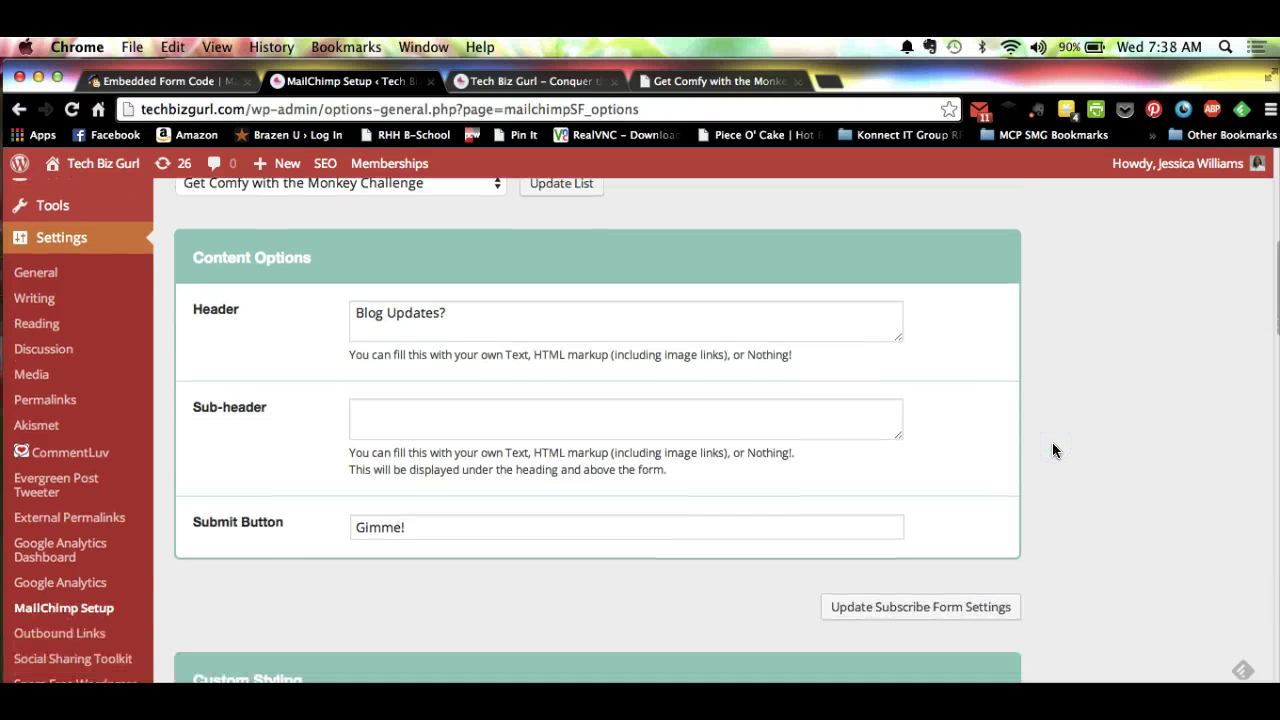
pyautogui.scroll(-2, 1052, 445)
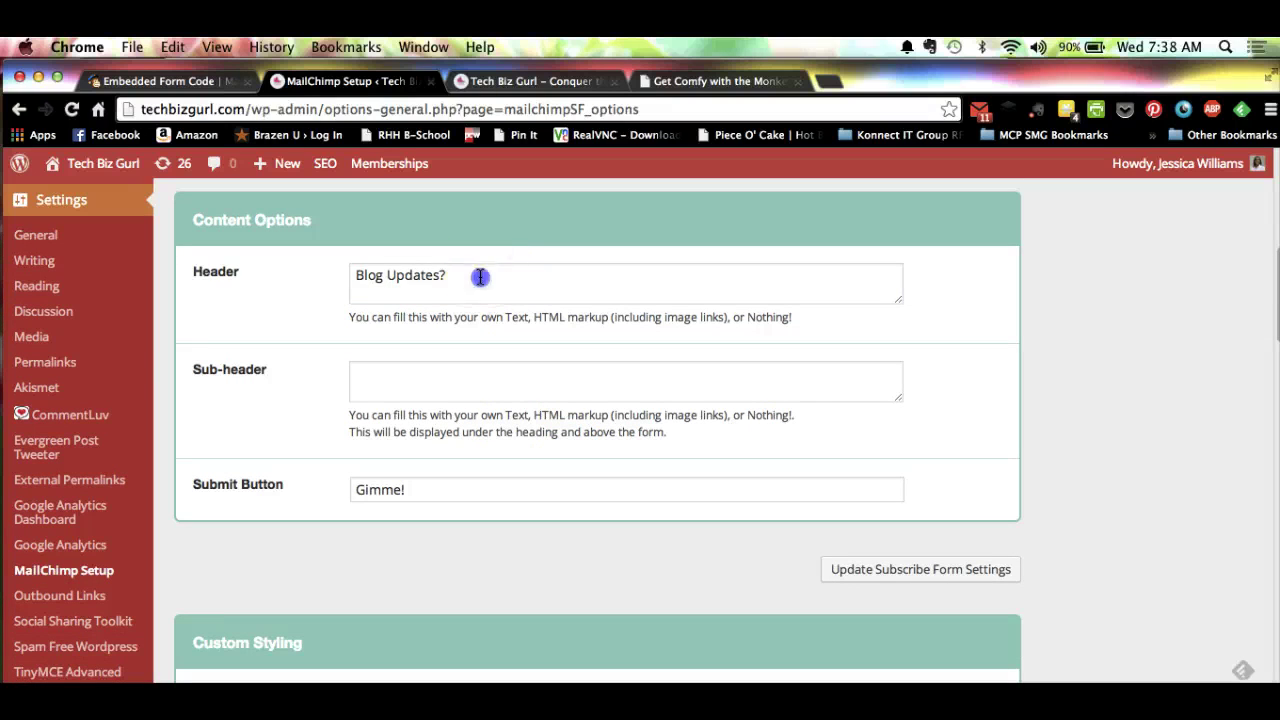
pyautogui.moveTo(480, 277); pyautogui.dragTo(326, 277)
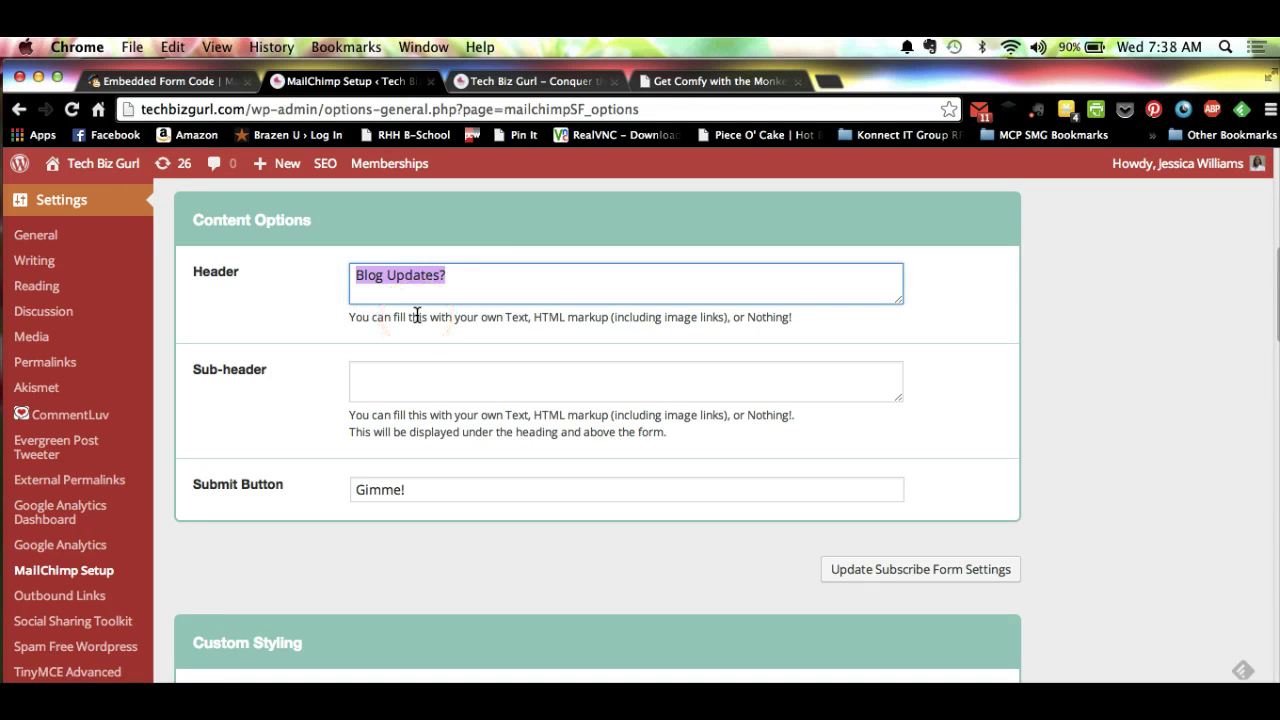
pyautogui.write('Sign upf ro')
pyautogui.press('BackSpace')
pyautogui.press('BackSpace')
pyautogui.press('BackSpace')
pyautogui.press('BackSpace')
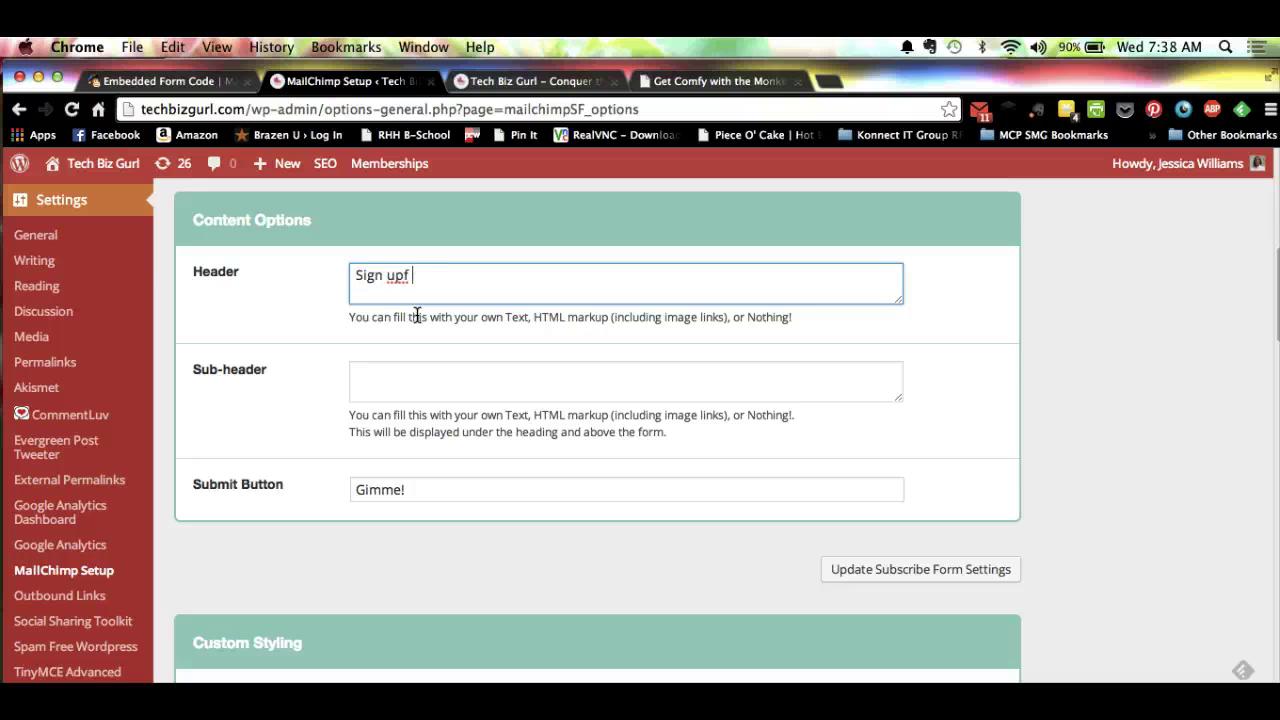
pyautogui.write('for my free challenge!')
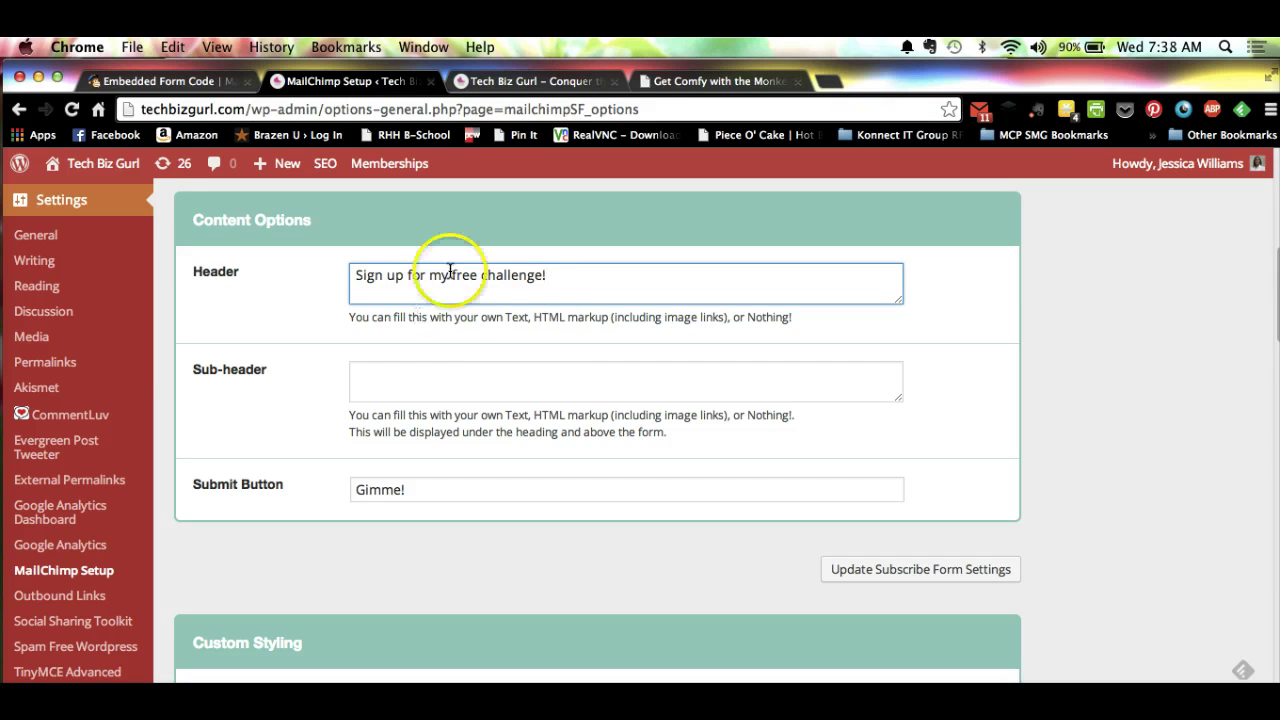
# - Enter "A free 5 day course on Mailchimp" as the signup form's sub-header
pyautogui.click(502, 366)
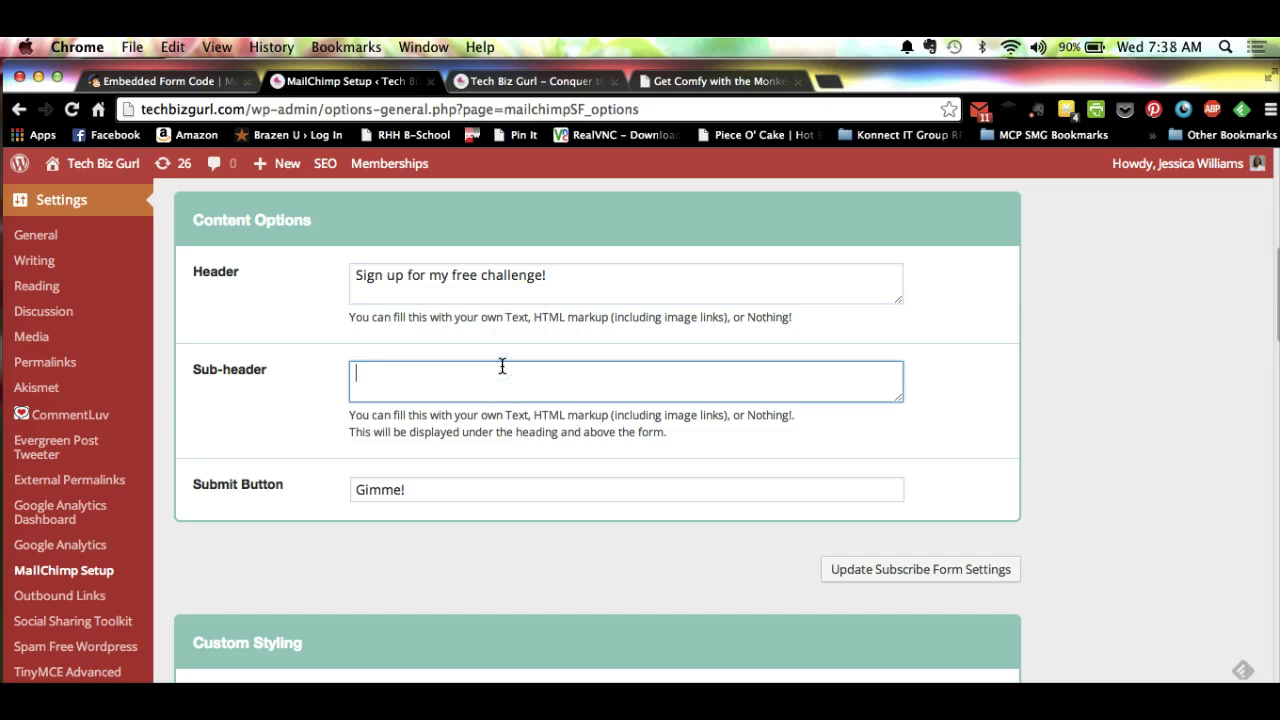
pyautogui.write('A free 5 day course on Ma')
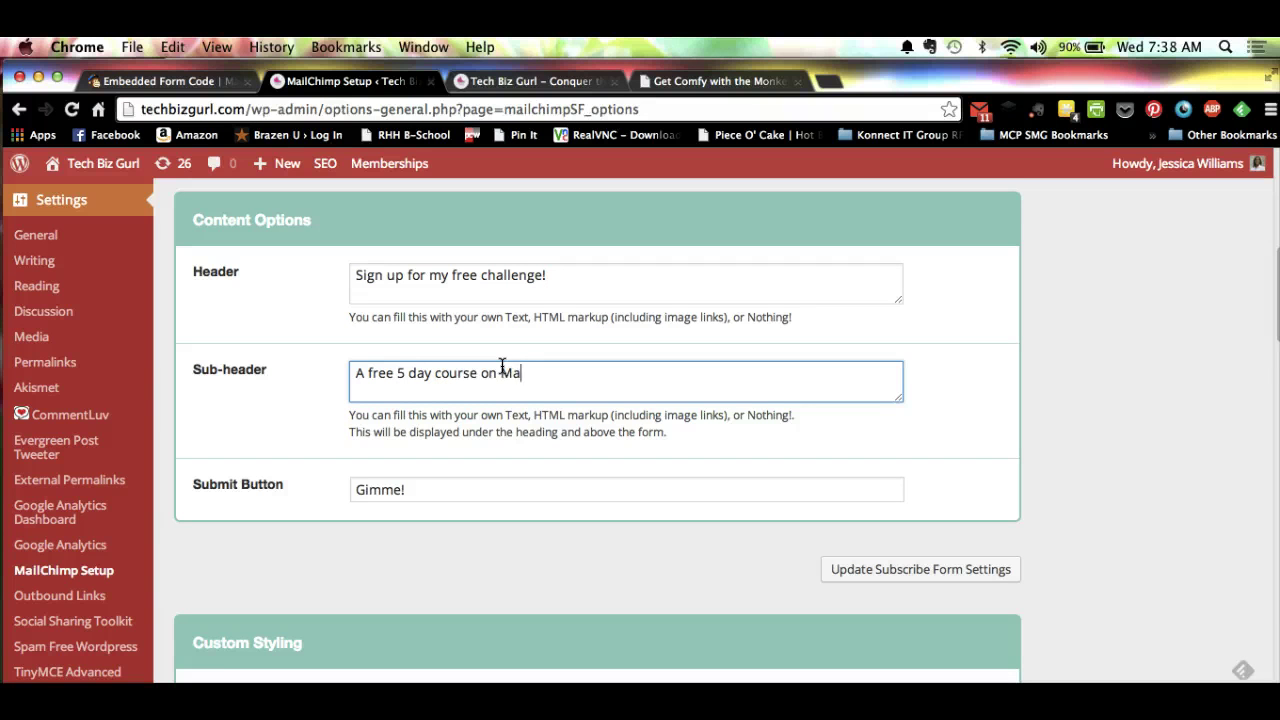
pyautogui.write('ilchimp')
pyautogui.press('BackSpace')
pyautogui.press('BackSpace')
pyautogui.write('imp')
# - Change the submit button text to "Sign me up!" and save the subscribe form settings
pyautogui.click(450, 492)
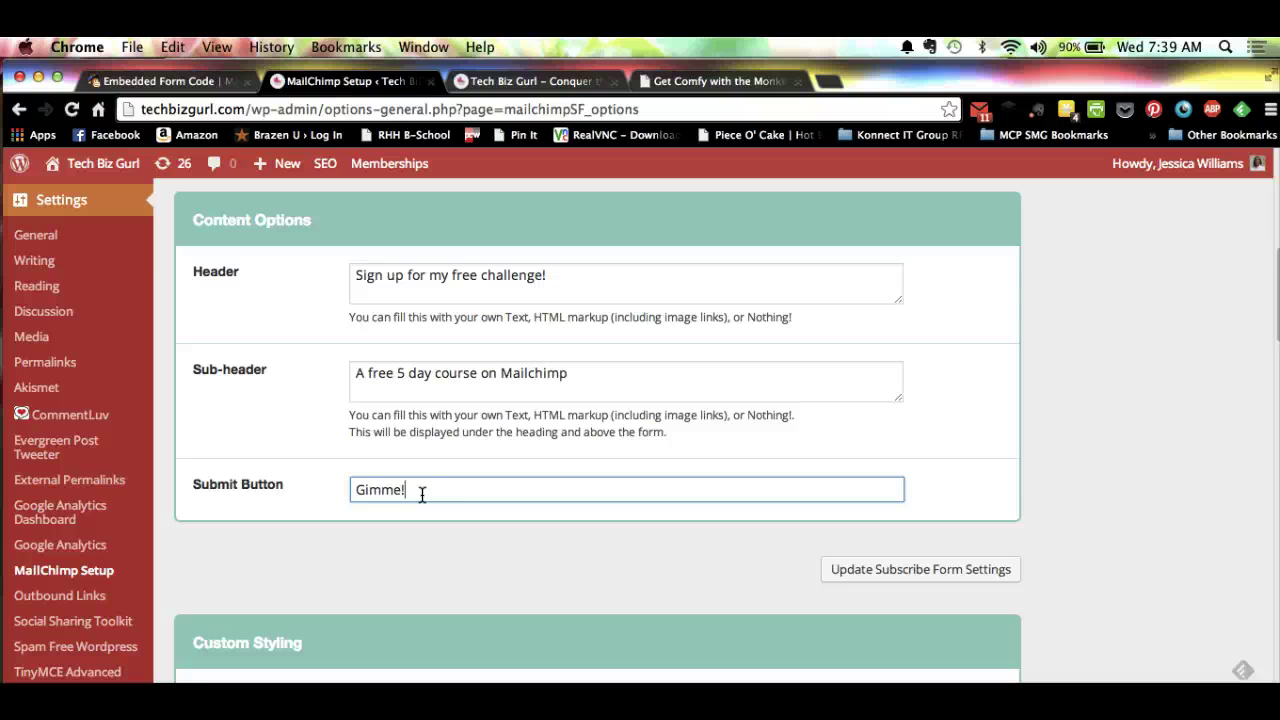
pyautogui.click(404, 489)
pyautogui.press('BackSpace')
pyautogui.write('!')
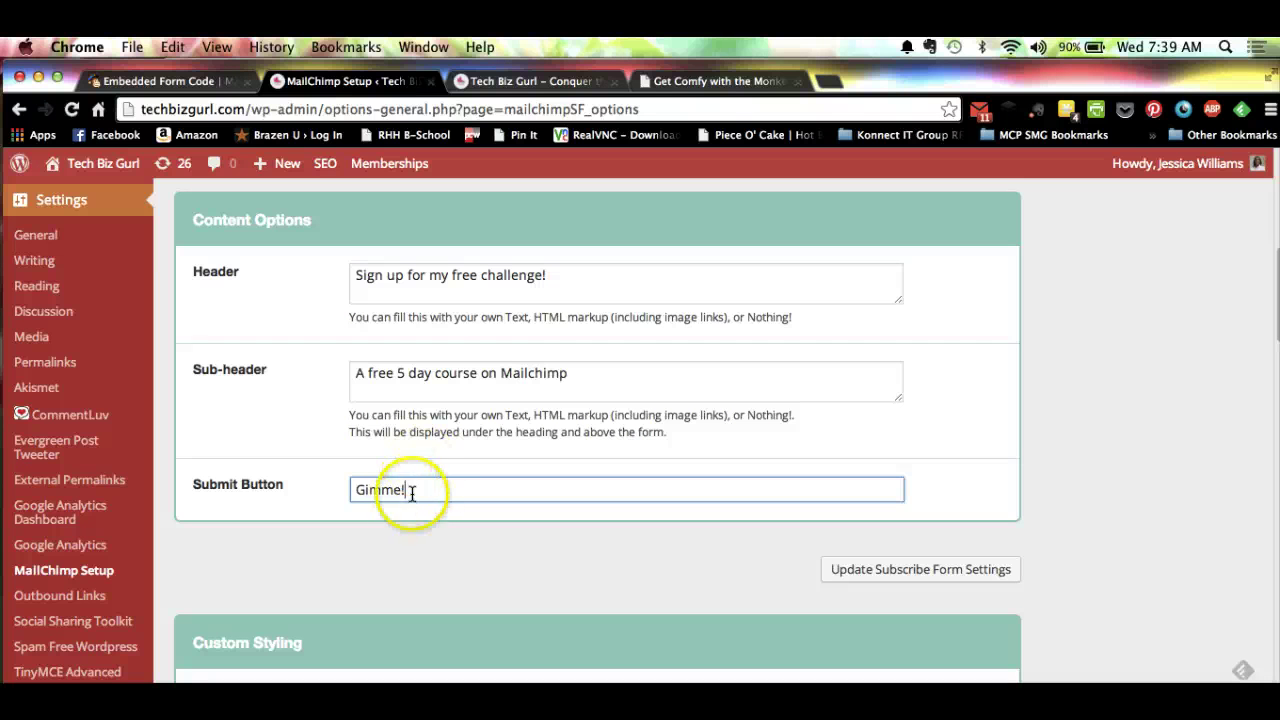
pyautogui.tripleClick(402, 489)
pyautogui.write('Sign me u!')
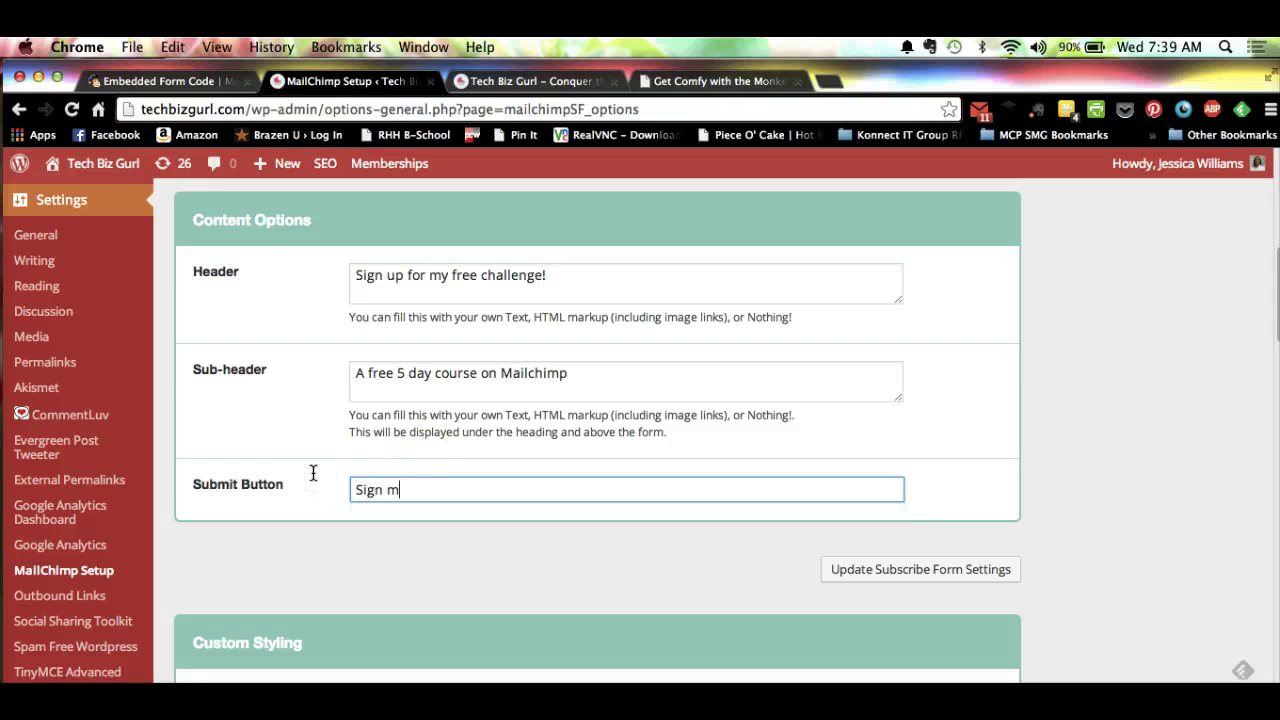
pyautogui.write('p!')
pyautogui.click(926, 568)
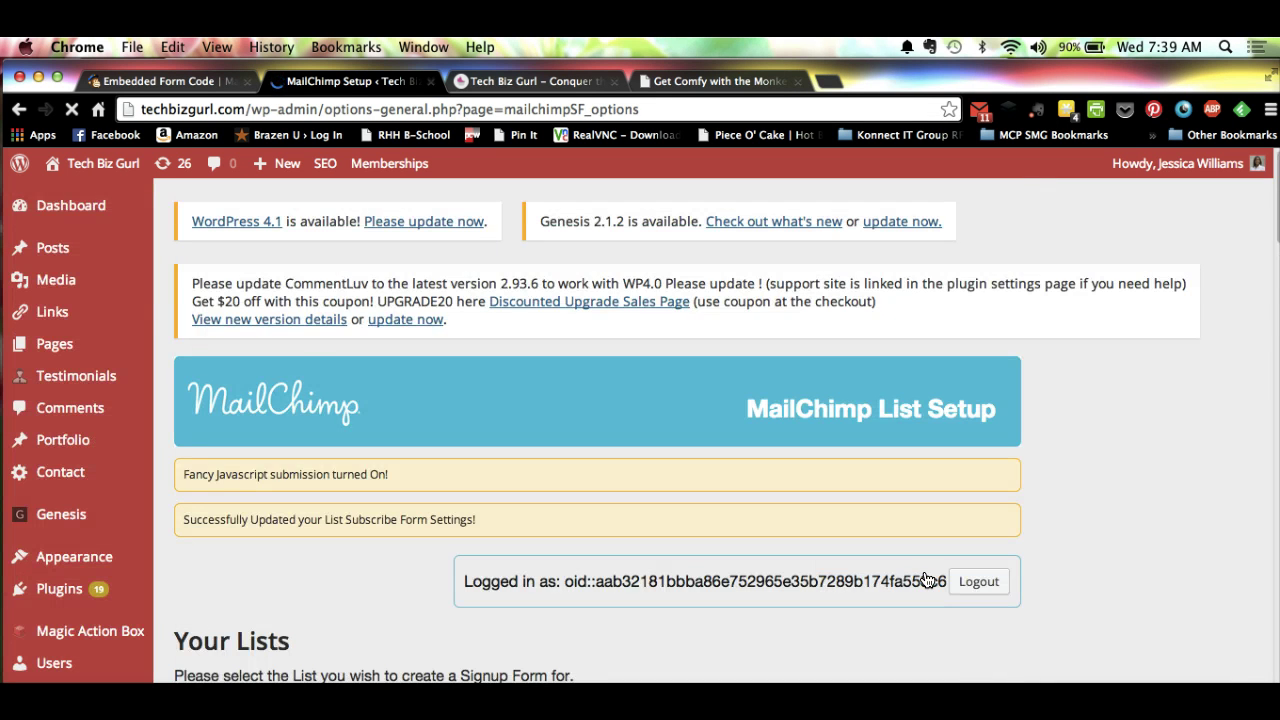
# - Switch the signup form's list to "Get Comfy with the Monkey Challenge" and apply the list update
pyautogui.click(1174, 486)
pyautogui.scroll(-3, 1173, 484)
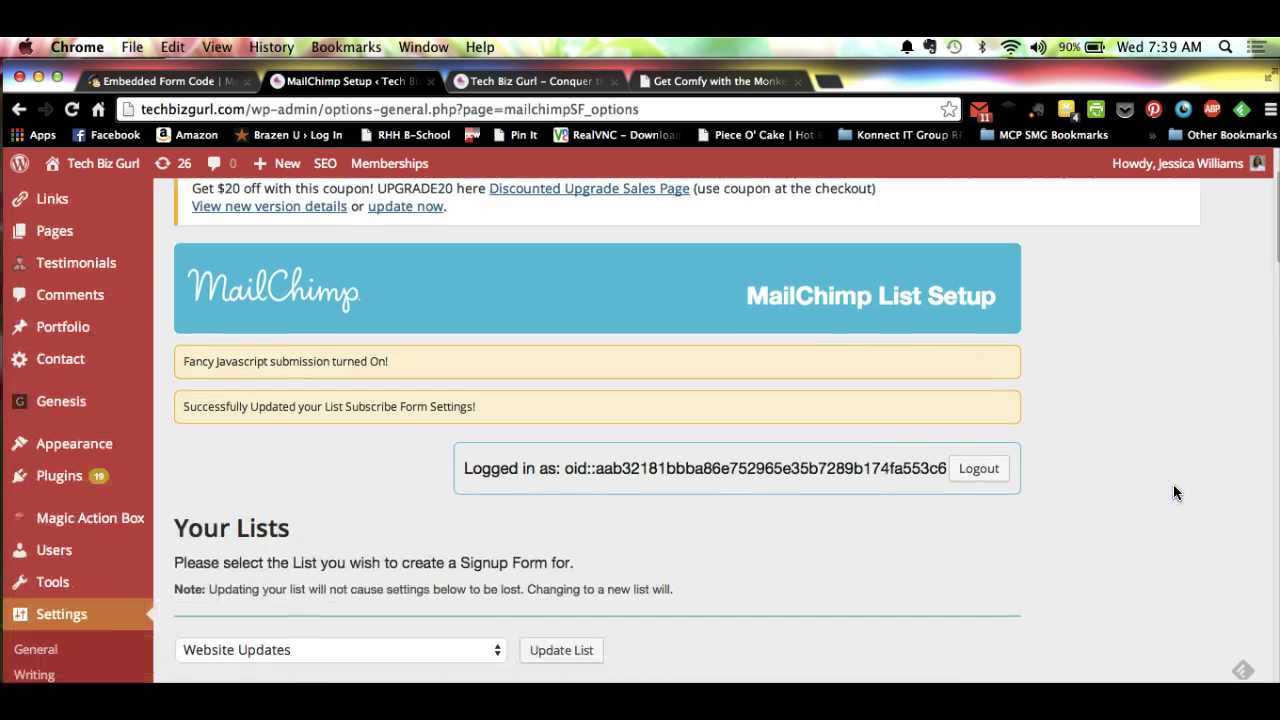
pyautogui.scroll(-10, 1173, 484)
pyautogui.click(447, 306)
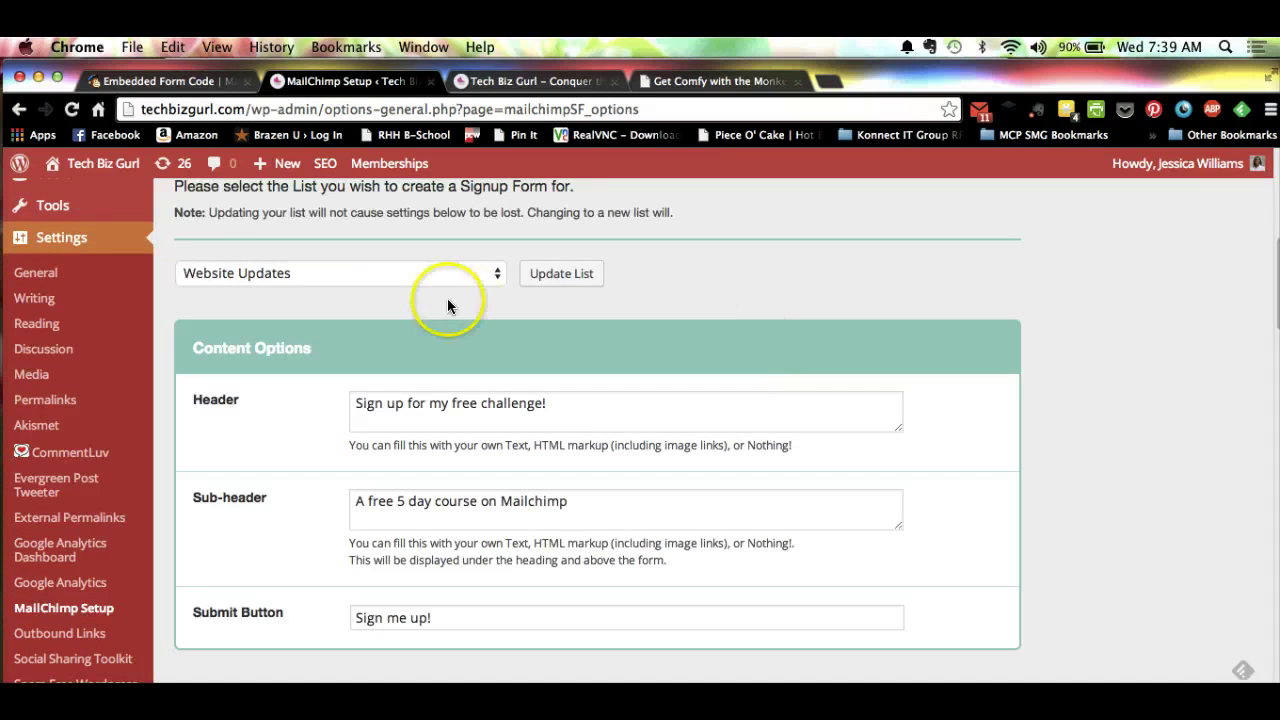
pyautogui.click(430, 276)
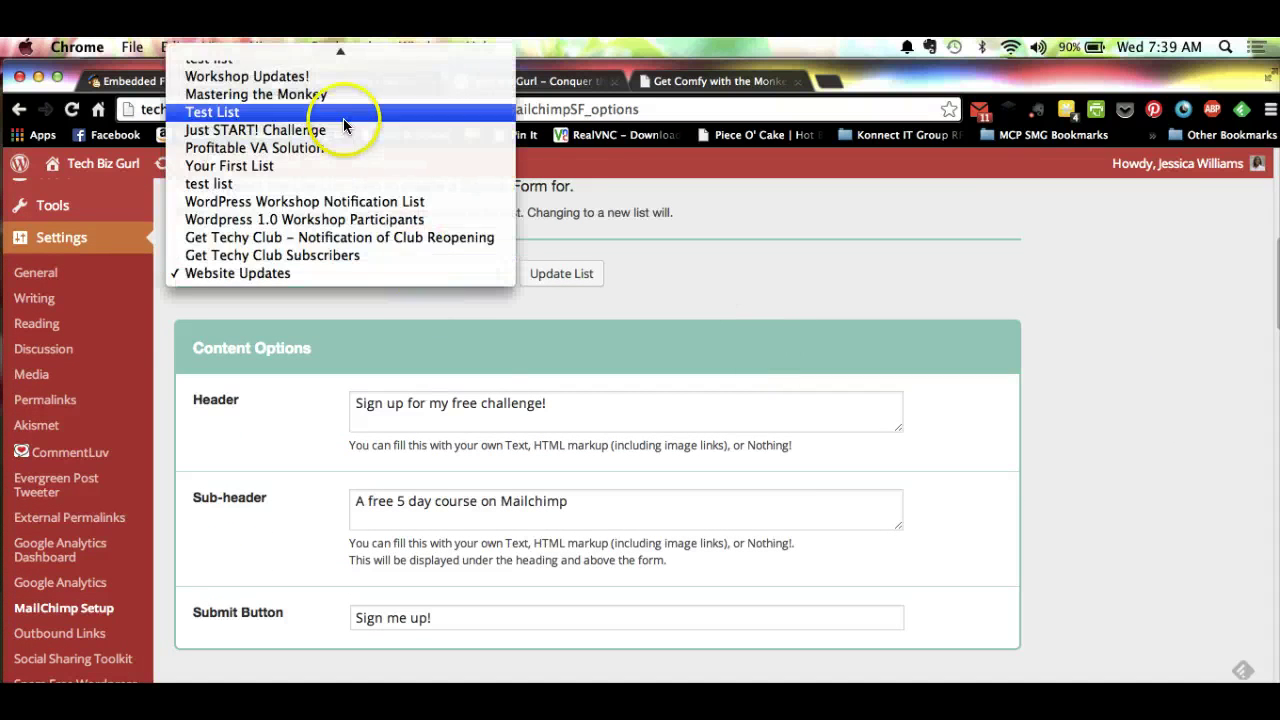
pyautogui.moveTo(348, 50)
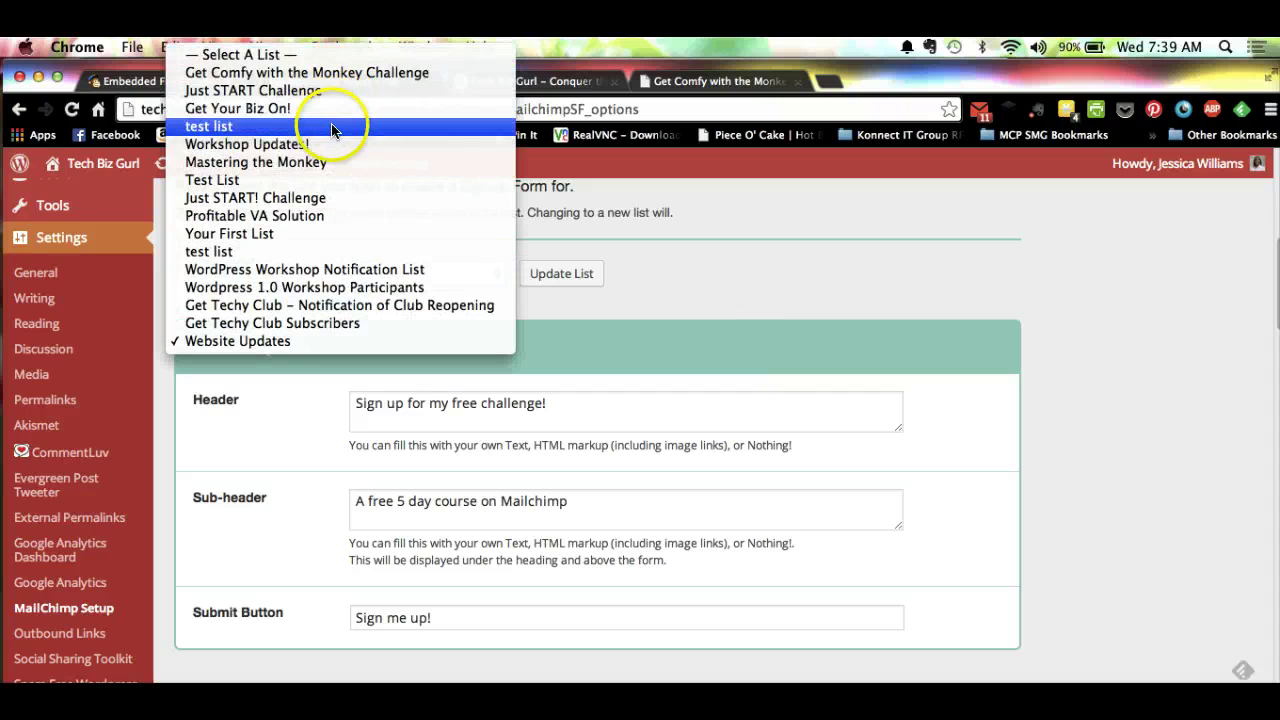
pyautogui.click(336, 73)
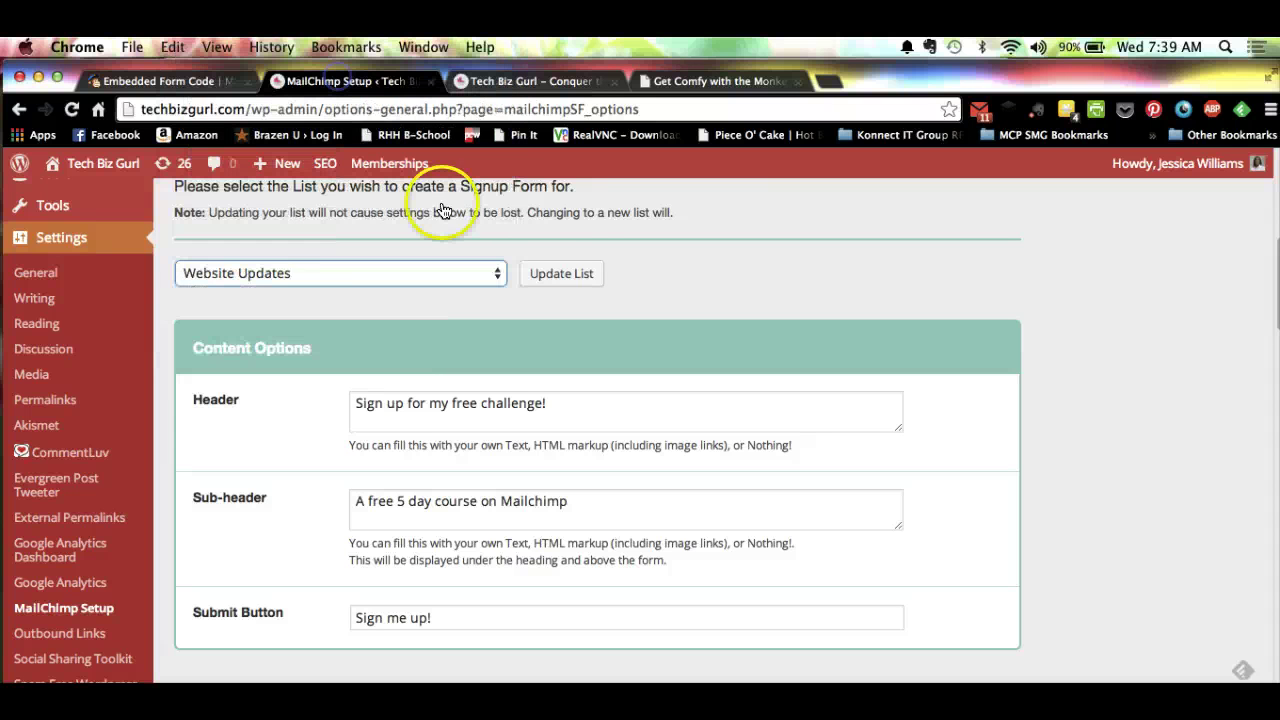
pyautogui.click(557, 275)
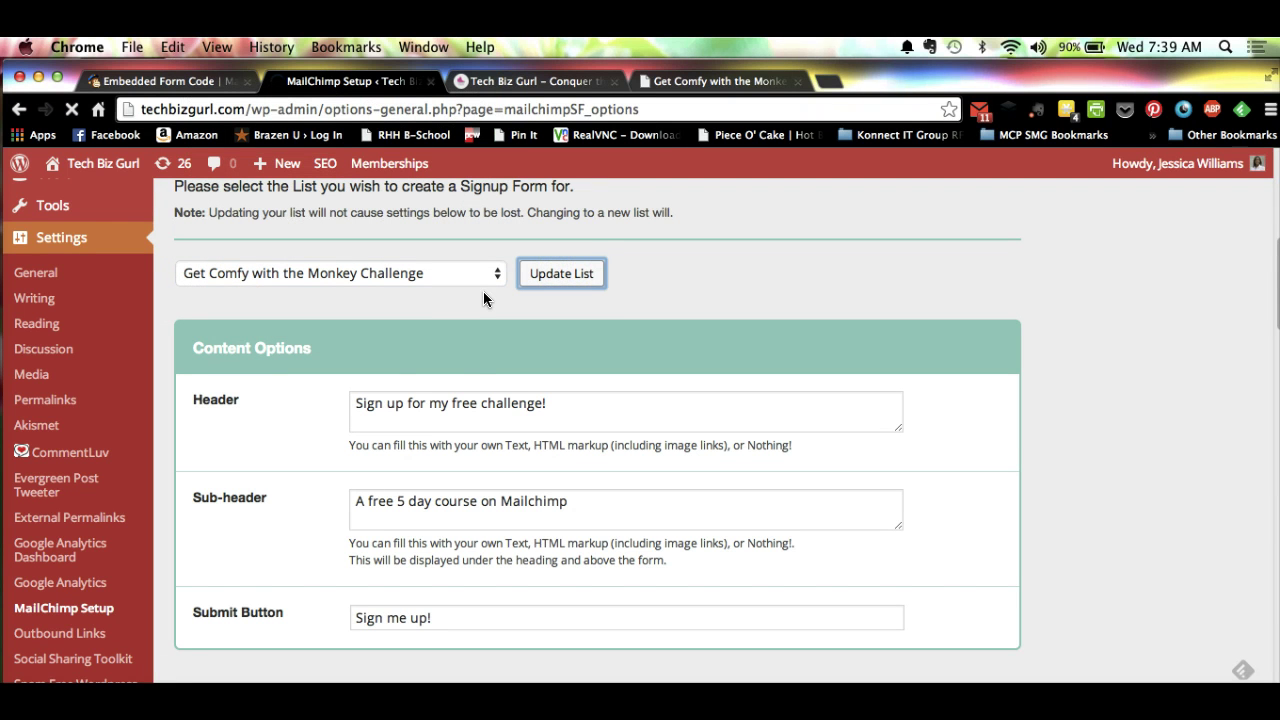
pyautogui.click(457, 337)
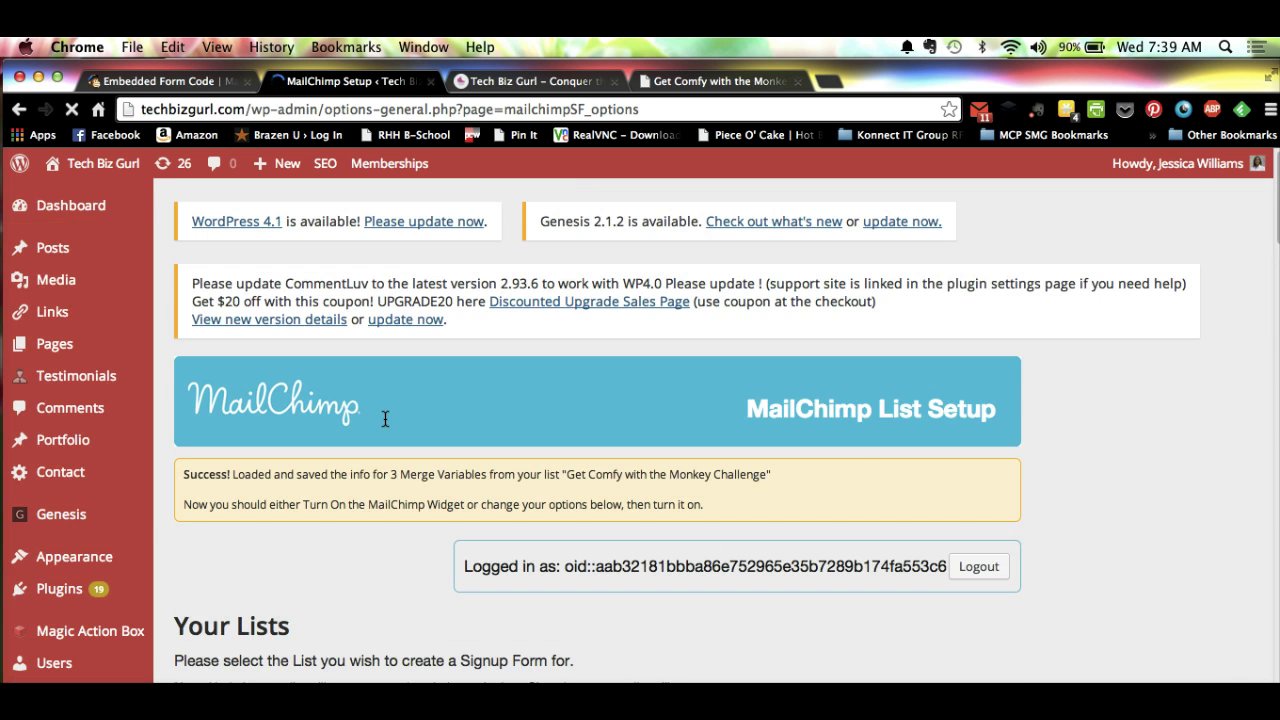
# - Review the form's content options, custom styling, list options and included merge variables
pyautogui.click(902, 453)
pyautogui.scroll(-10, 1189, 495)
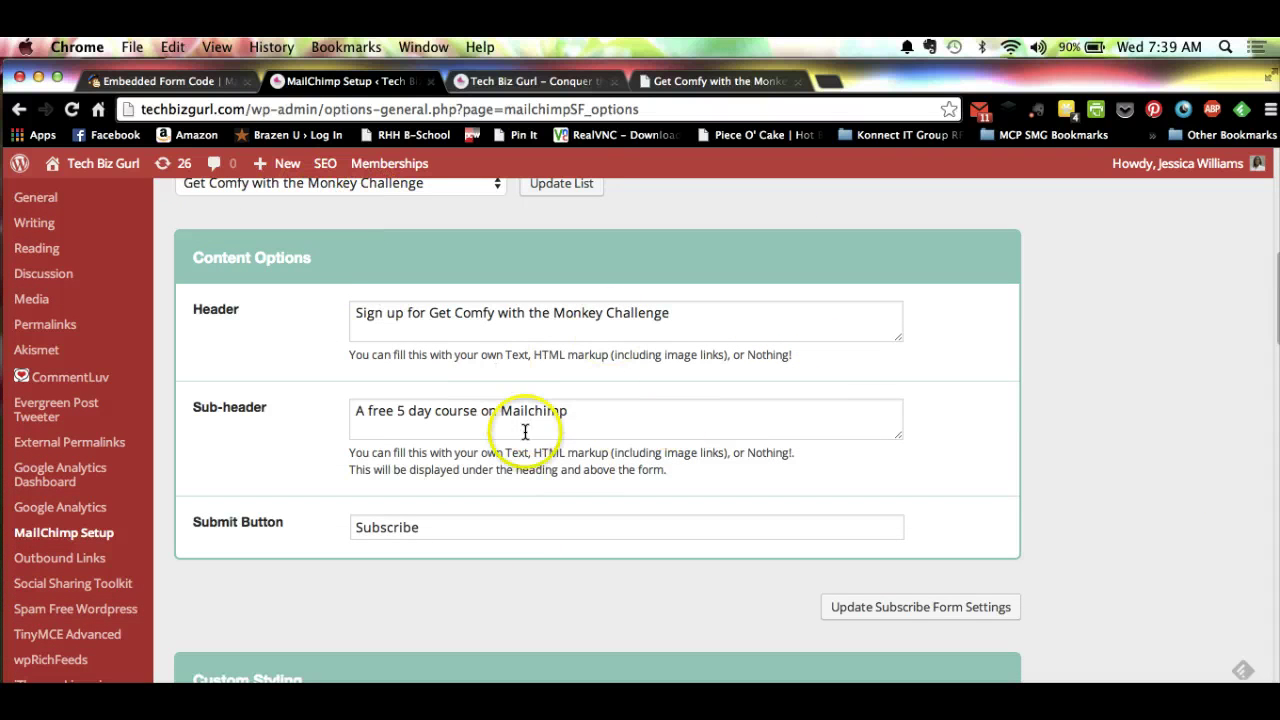
pyautogui.scroll(-2, 1174, 457)
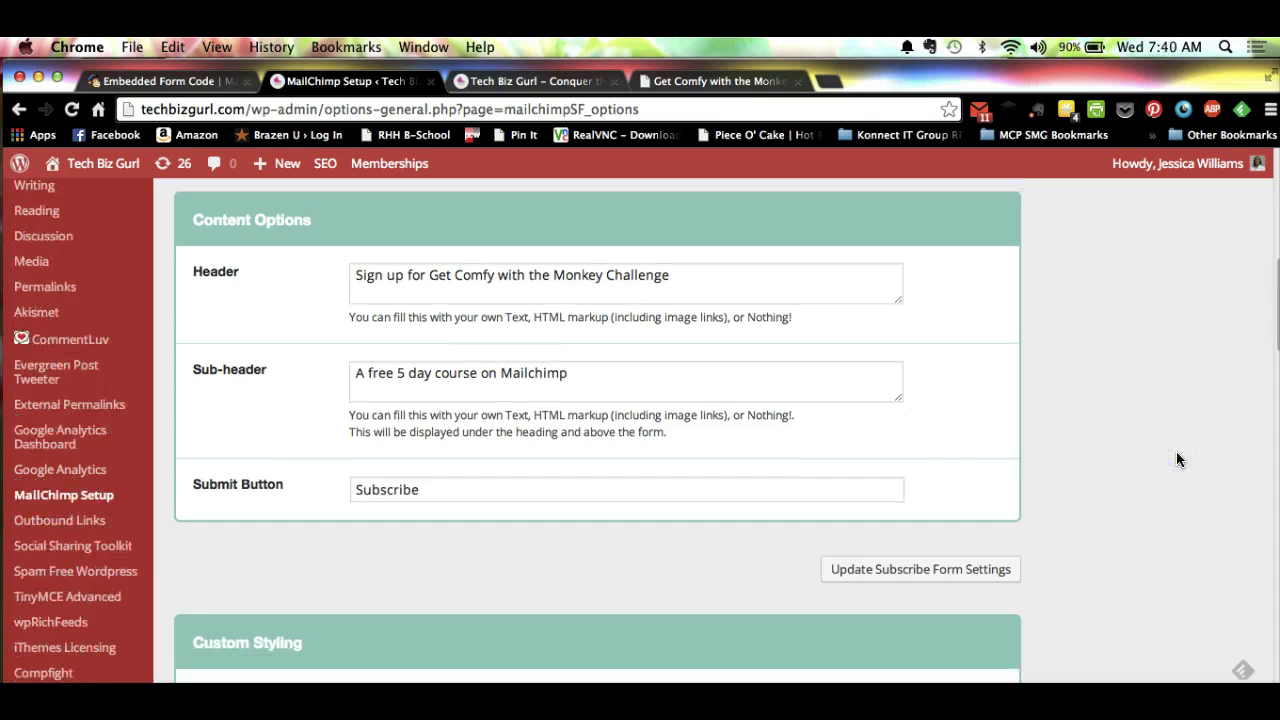
pyautogui.scroll(-2, 1177, 459)
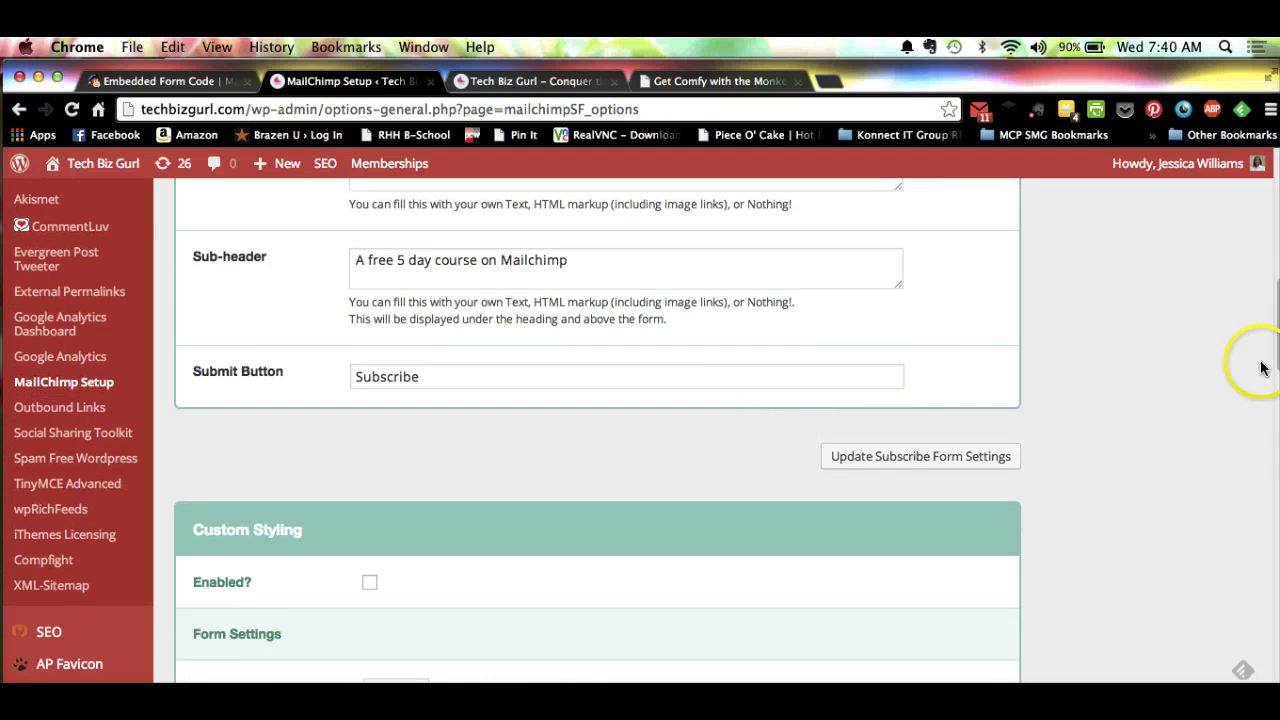
pyautogui.scroll(-5, 1259, 362)
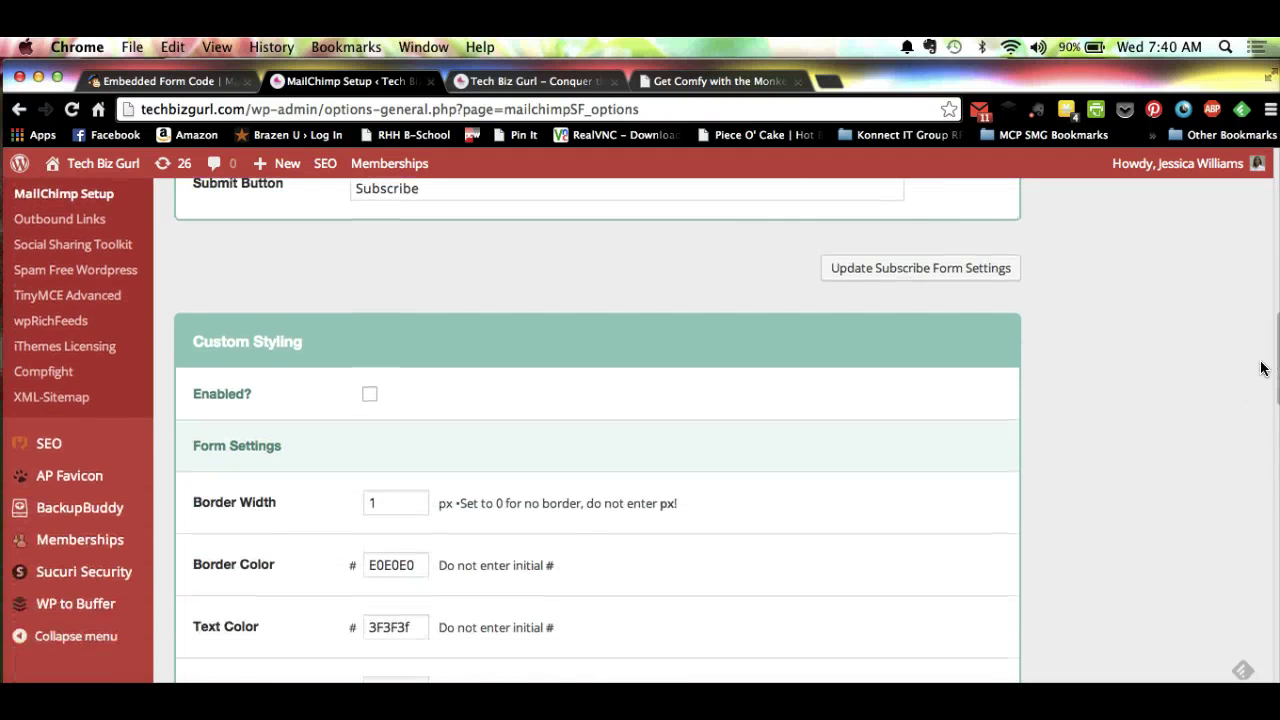
pyautogui.scroll(-3, 1261, 368)
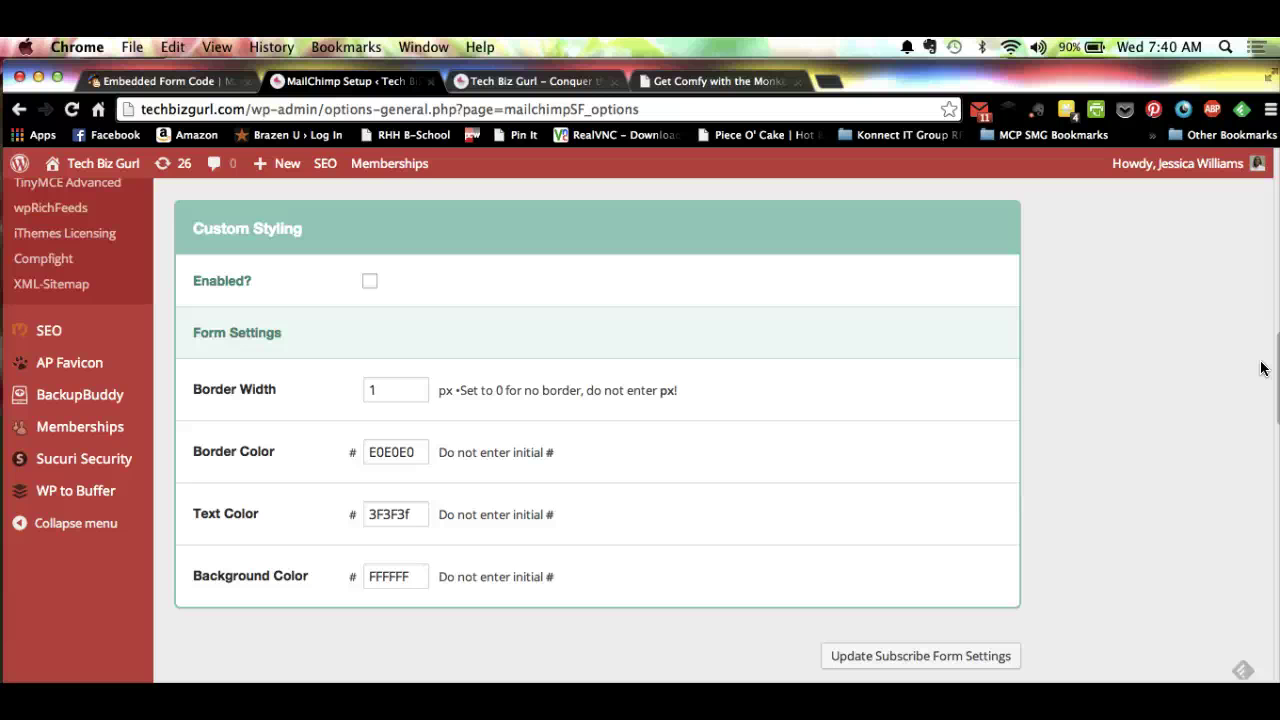
pyautogui.scroll(-5, 1260, 368)
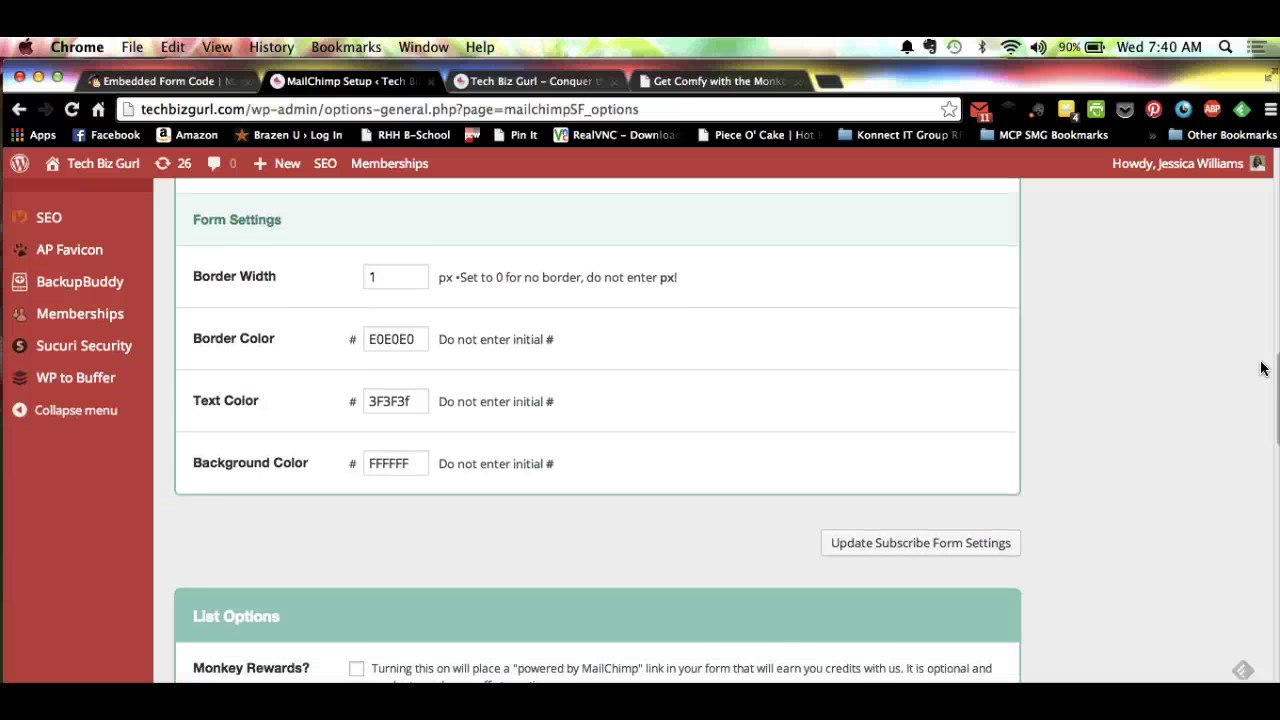
pyautogui.scroll(5, 1260, 368)
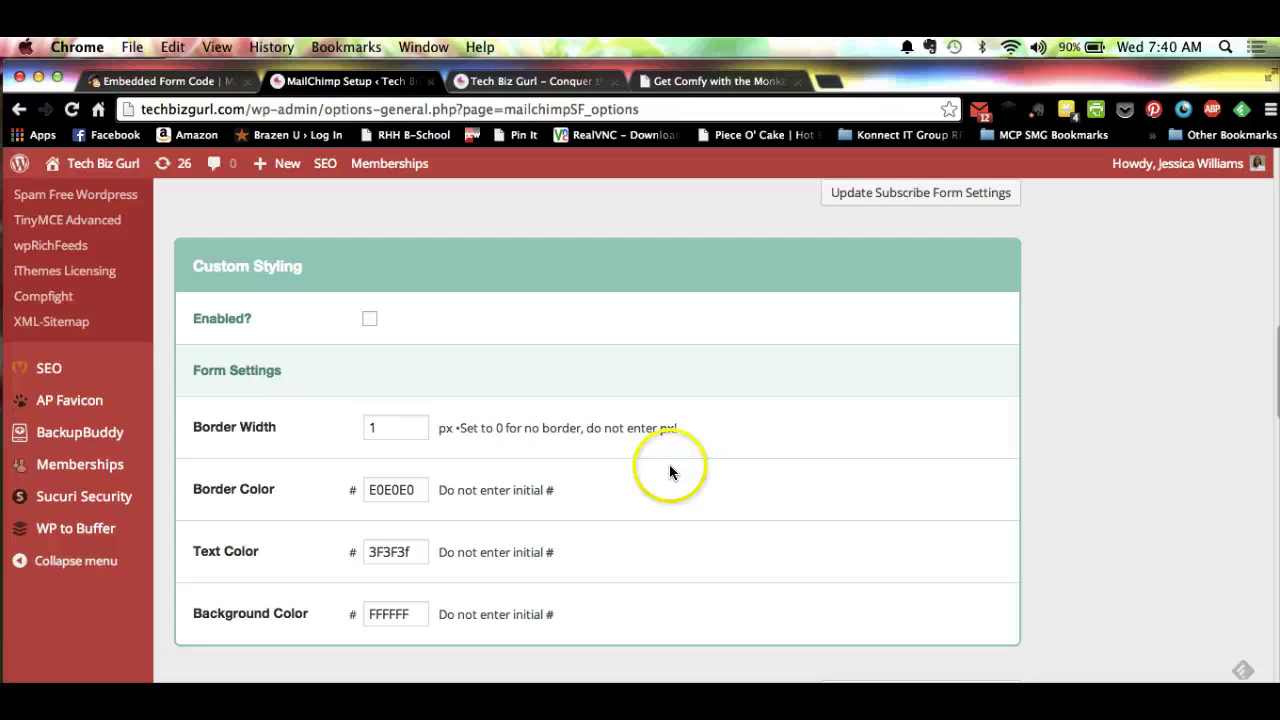
pyautogui.click(1095, 496)
pyautogui.scroll(-10, 1095, 497)
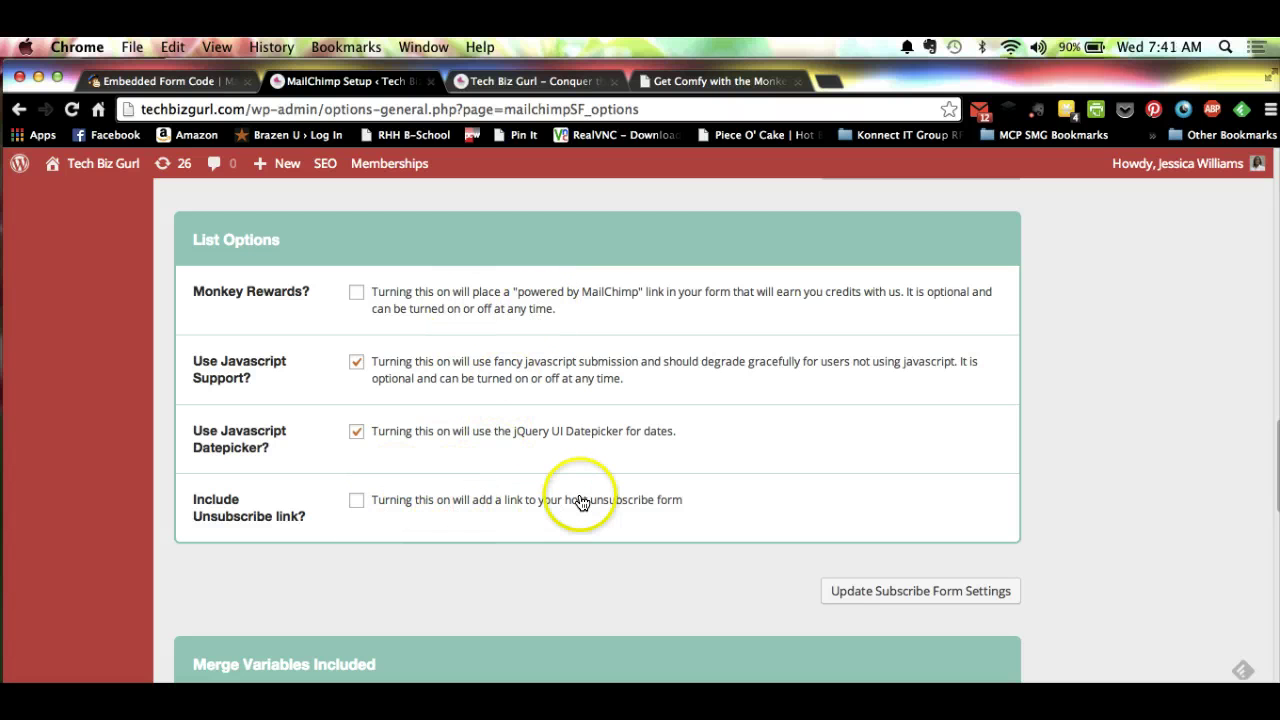
pyautogui.scroll(-2, 1097, 423)
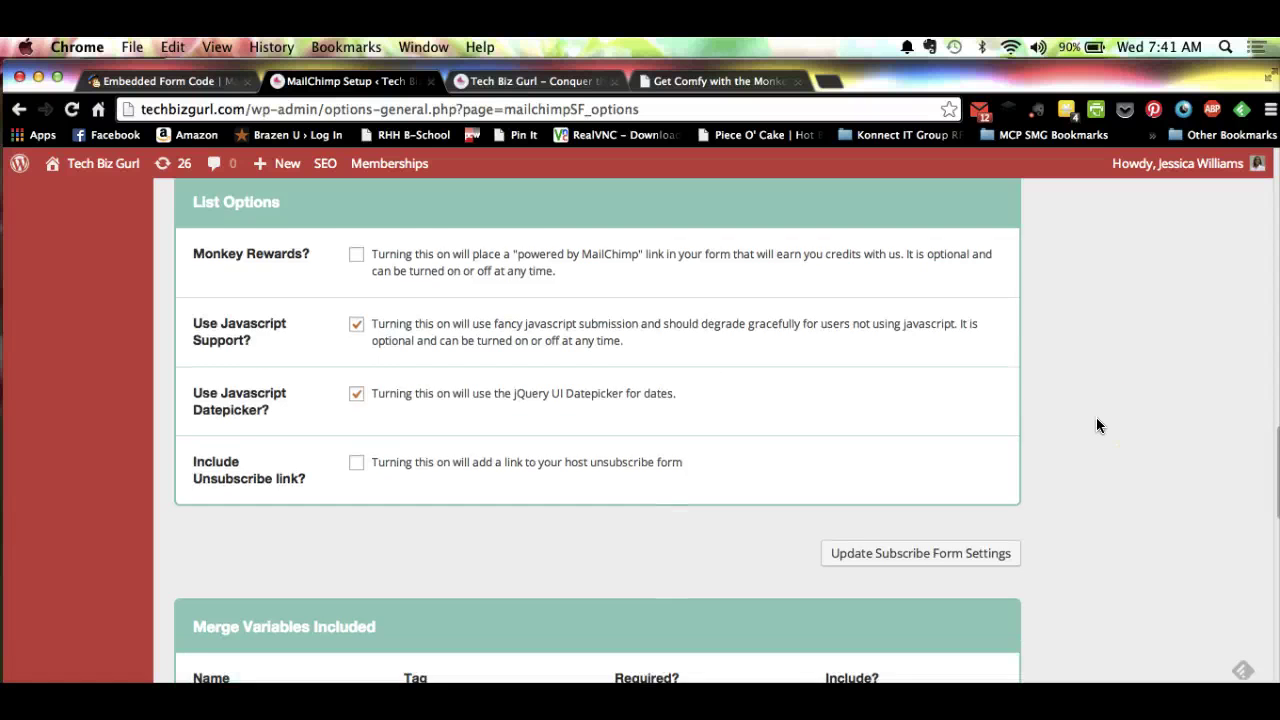
pyautogui.scroll(-5, 1096, 425)
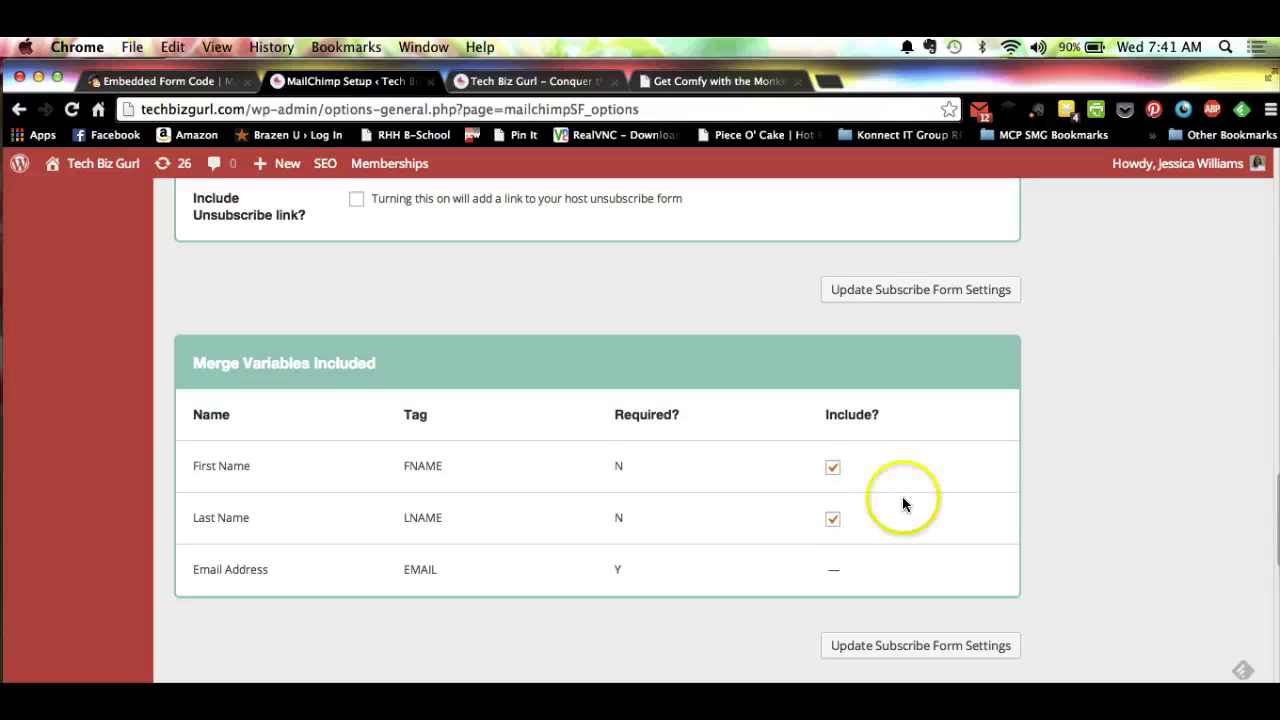
# - Recheck the subscribe form's merge variables, list options, header texts and submit button settings for the selected list
pyautogui.click(830, 470)
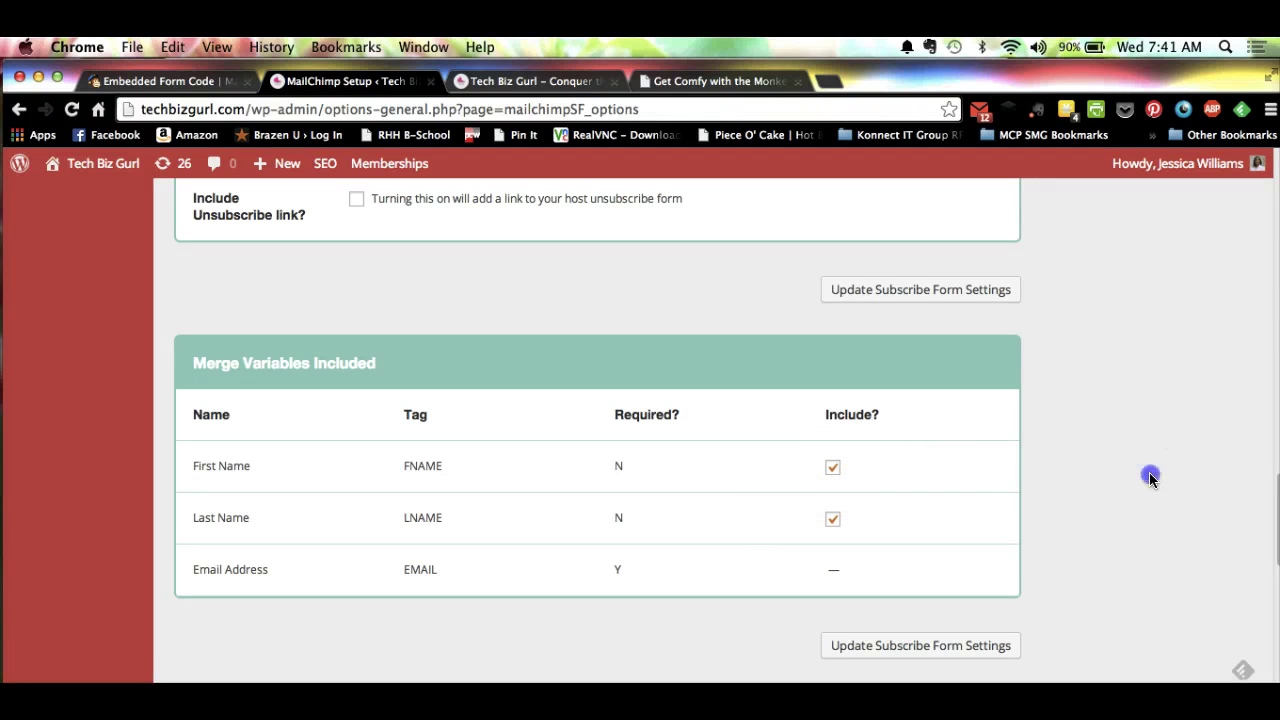
pyautogui.scroll(10, 1150, 480)
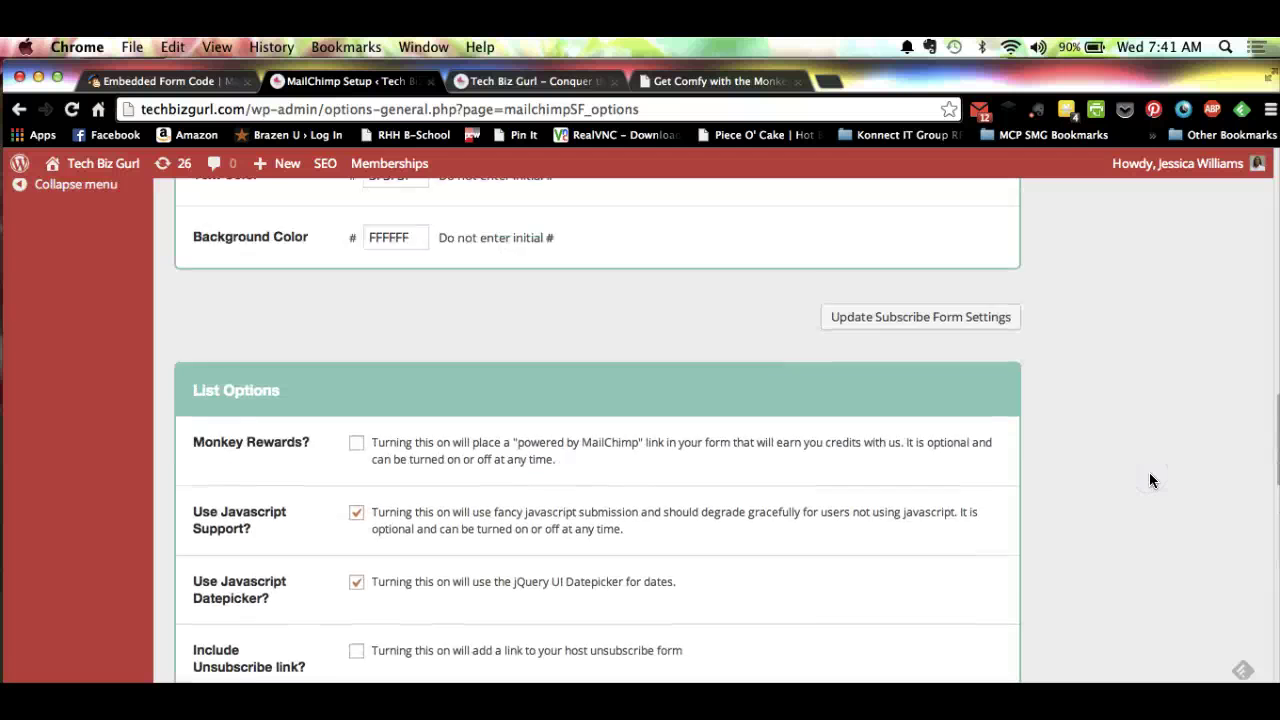
pyautogui.scroll(4, 1150, 480)
pyautogui.scroll(7, 1149, 473)
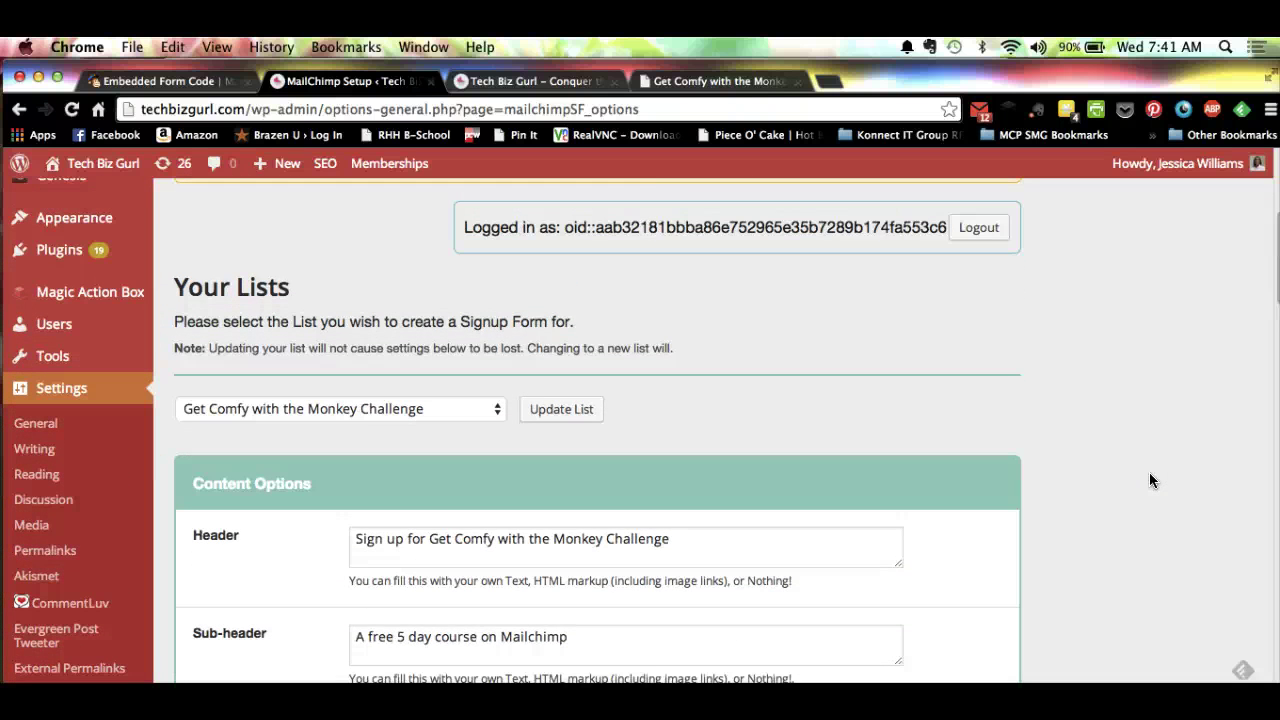
pyautogui.scroll(-3, 1149, 473)
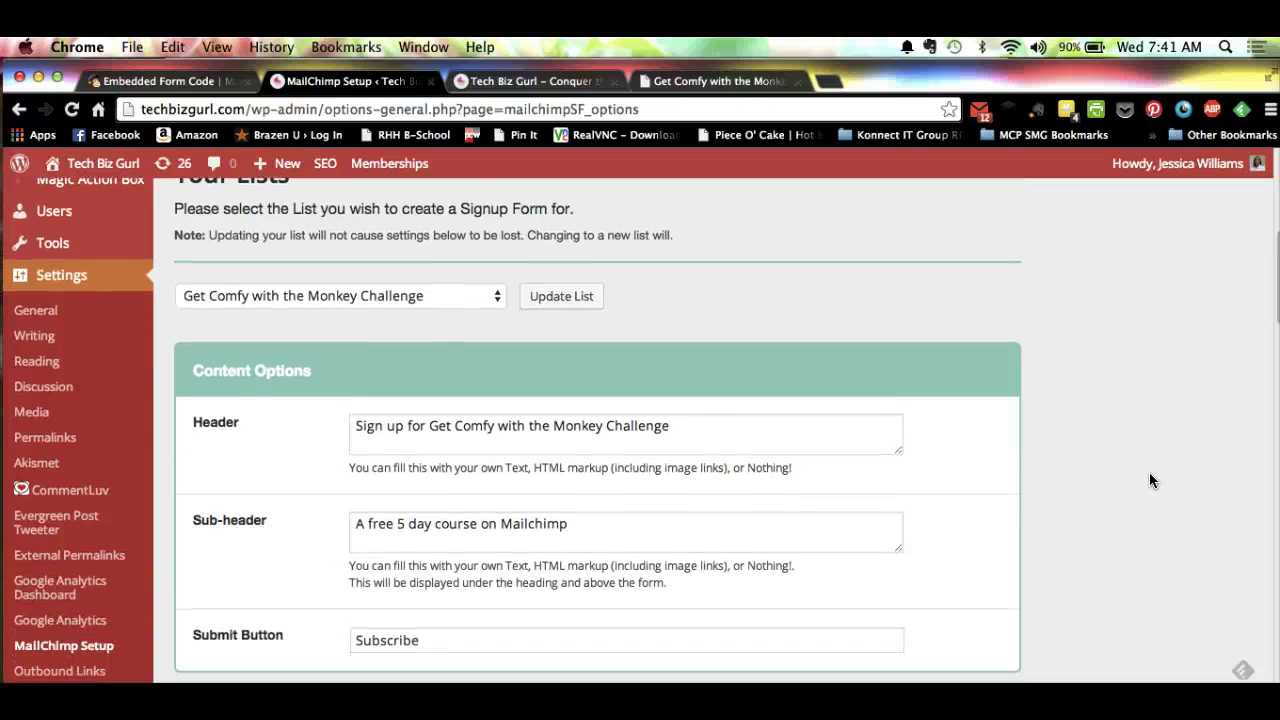
pyautogui.scroll(-8, 1149, 480)
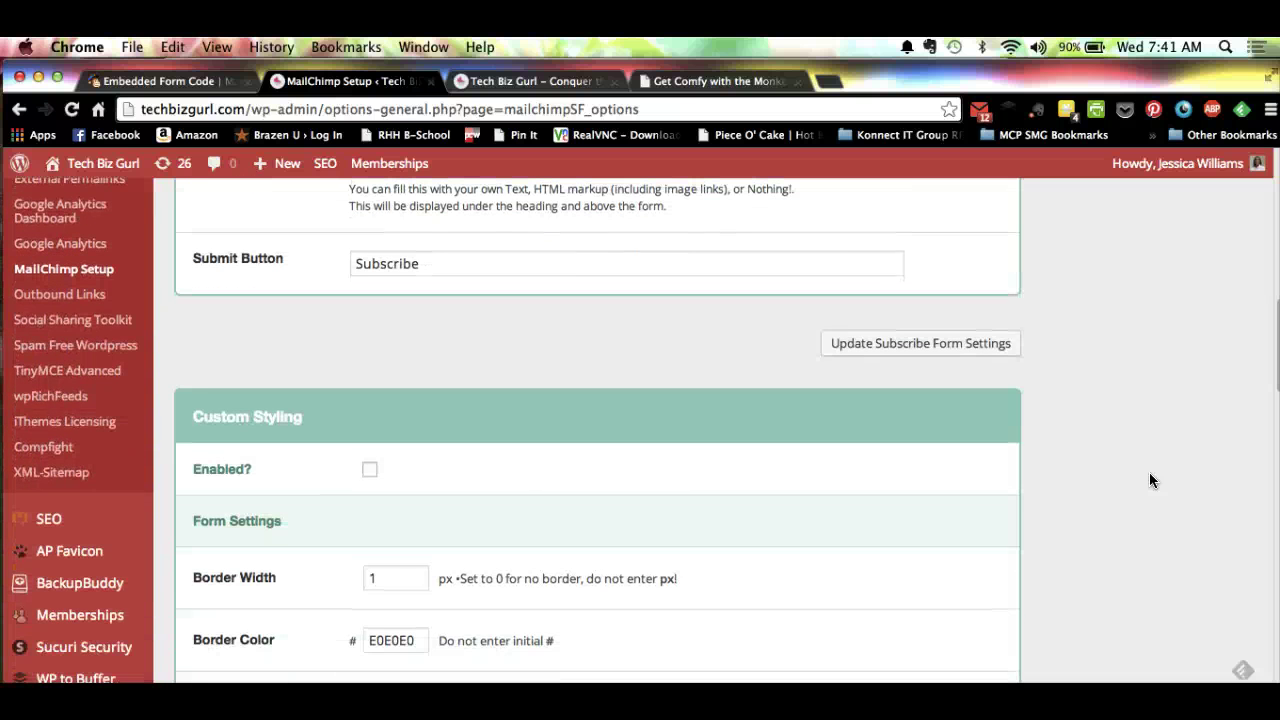
pyautogui.scroll(-1, 1200, 423)
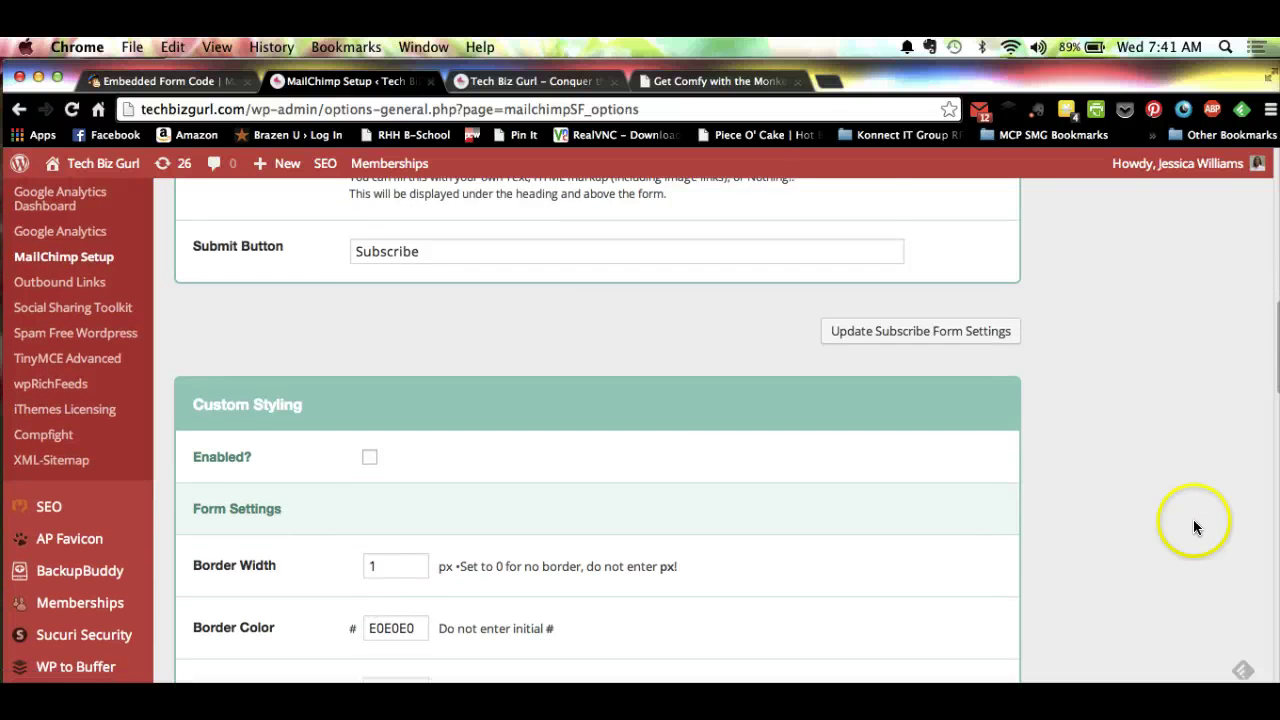
# - Open the site's Widgets page, locate the MailChimp Widget and expand the Primary Sidebar area
pyautogui.scroll(10, 1193, 527)
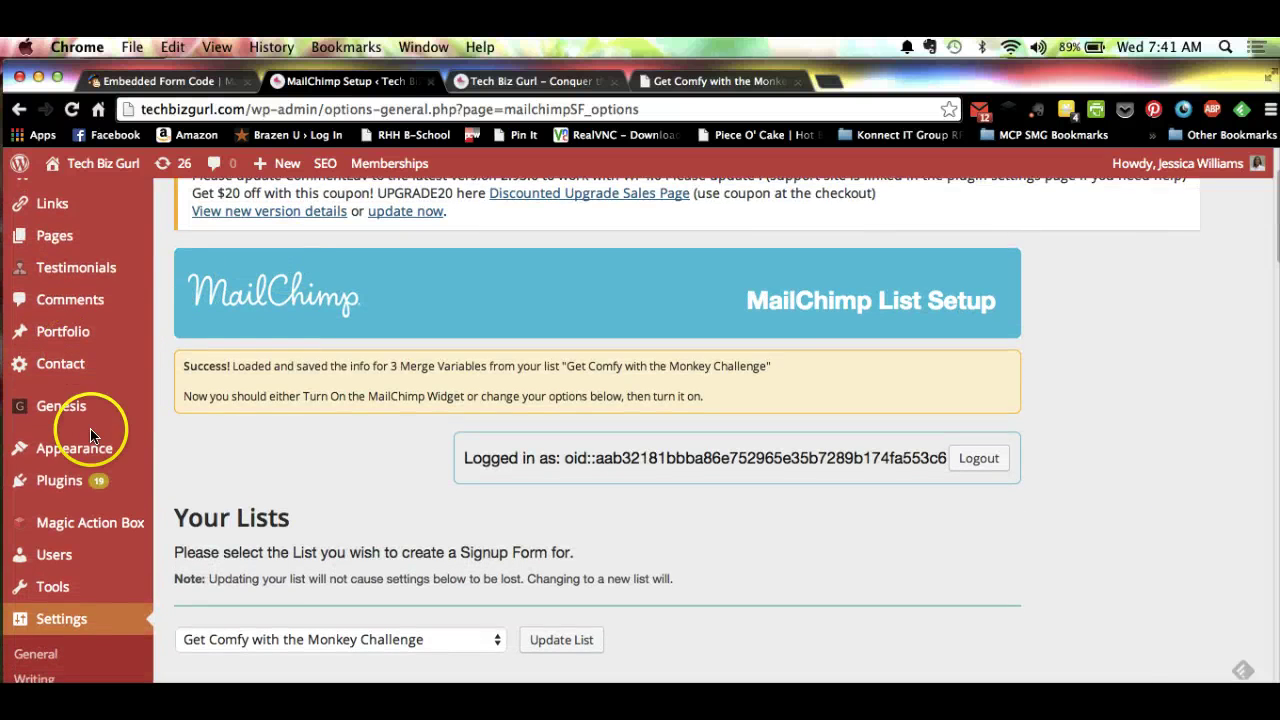
pyautogui.moveTo(92, 450)
pyautogui.click(196, 503)
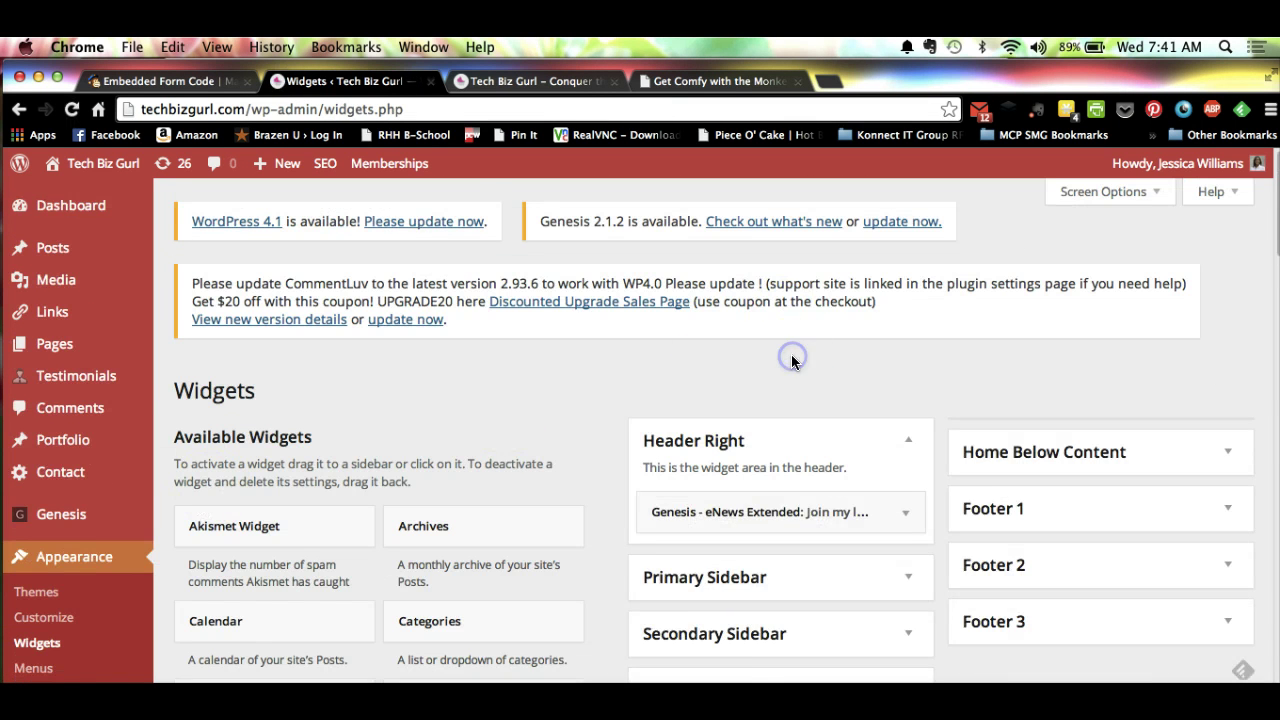
pyautogui.scroll(-5, 791, 354)
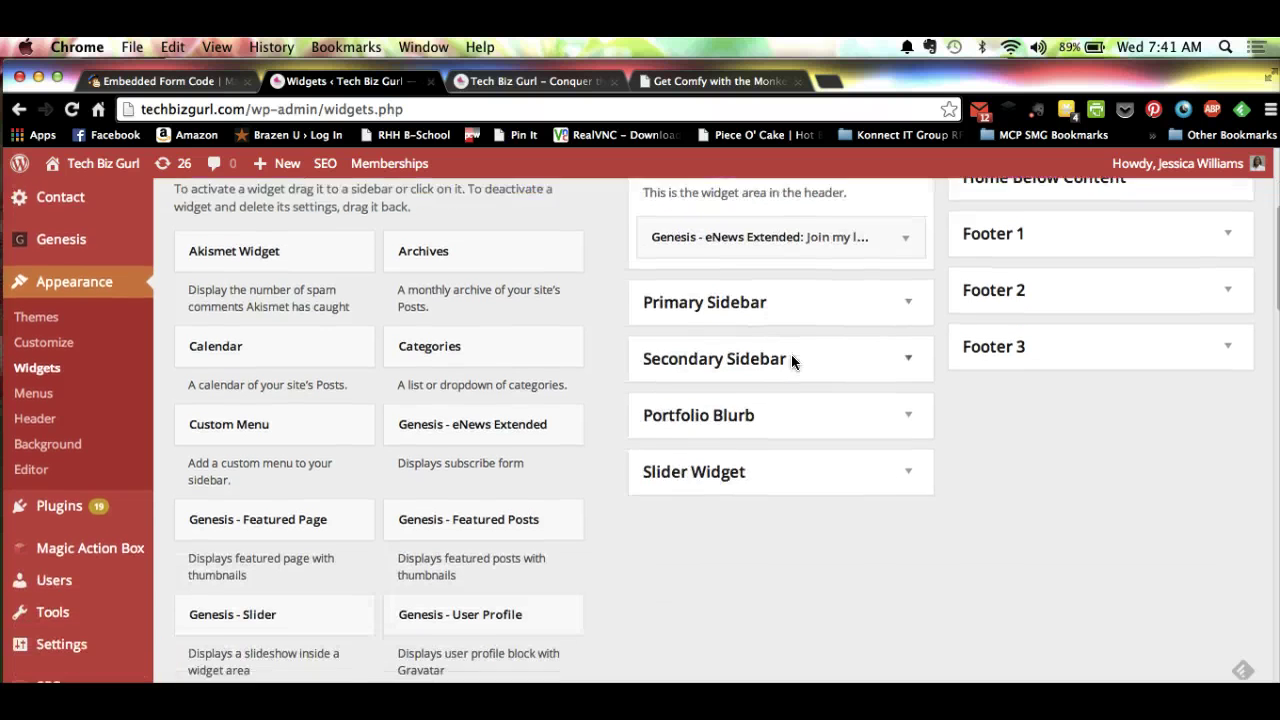
pyautogui.scroll(-10, 791, 362)
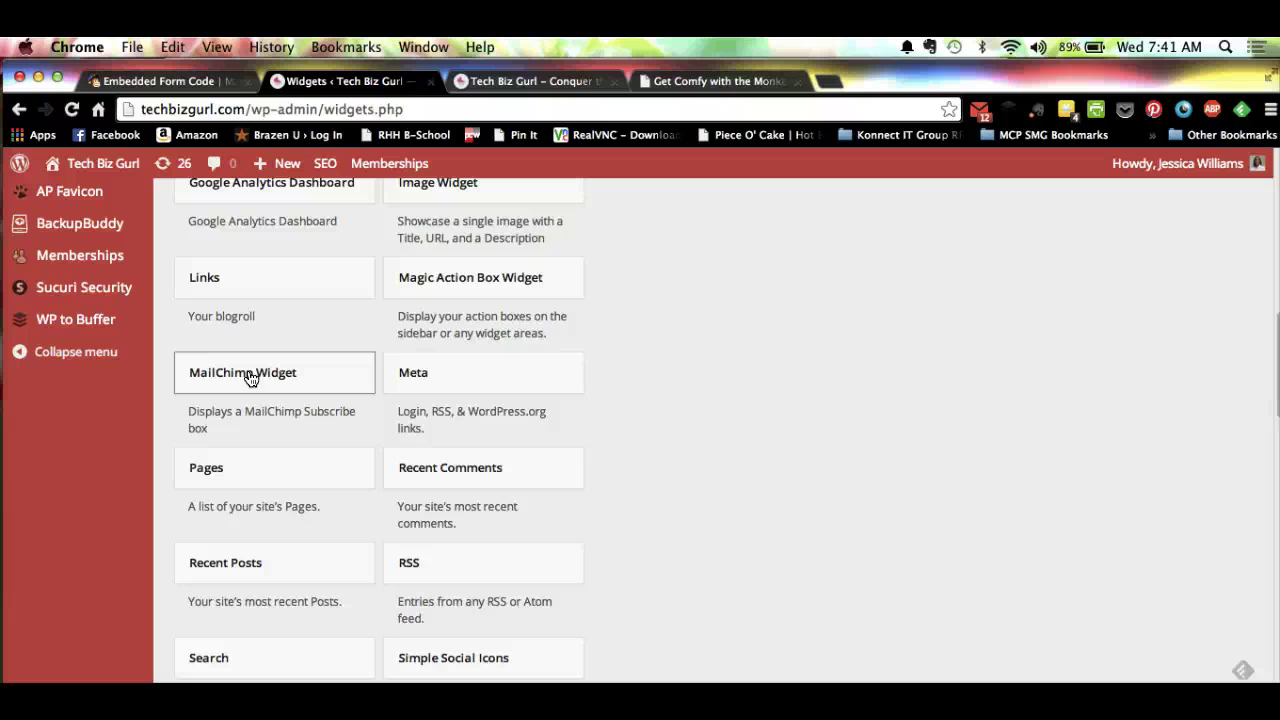
pyautogui.moveTo(249, 378); pyautogui.dragTo(551, 443)
pyautogui.click(913, 359)
pyautogui.click(1198, 546)
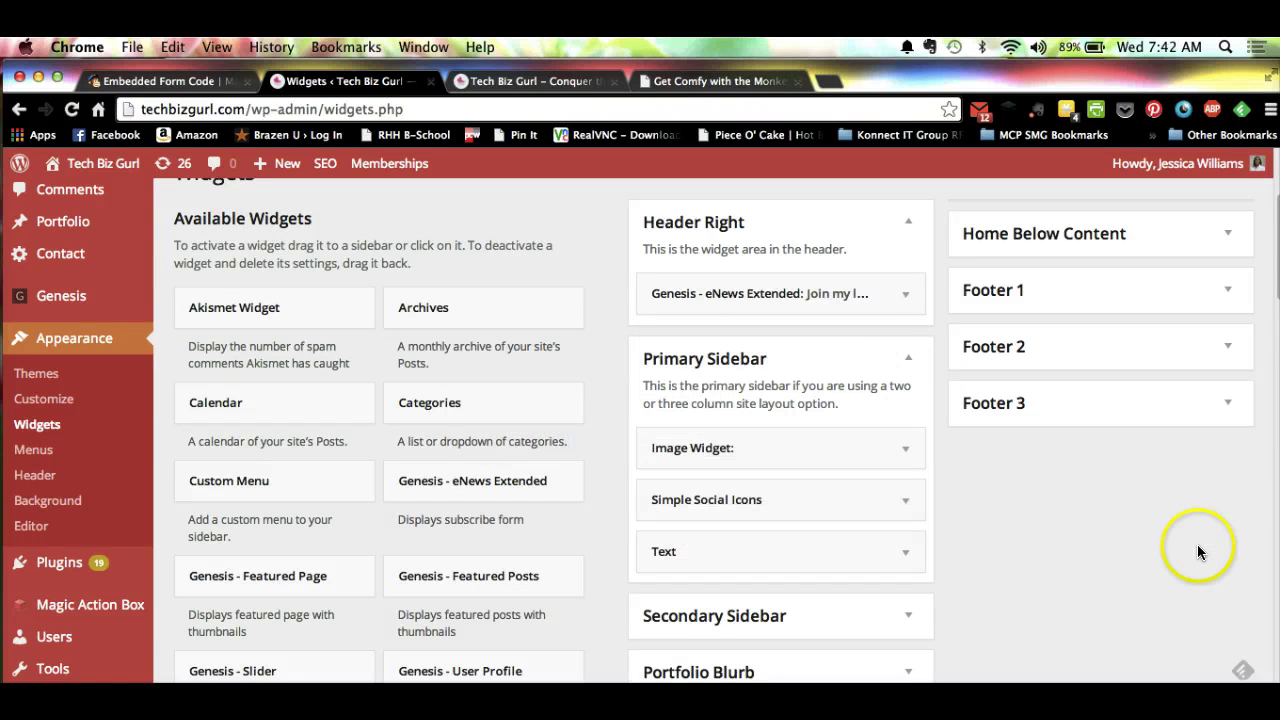
# - Add the MailChimp Widget to the Primary Sidebar below the Text widget and save it
pyautogui.scroll(-5, 1198, 552)
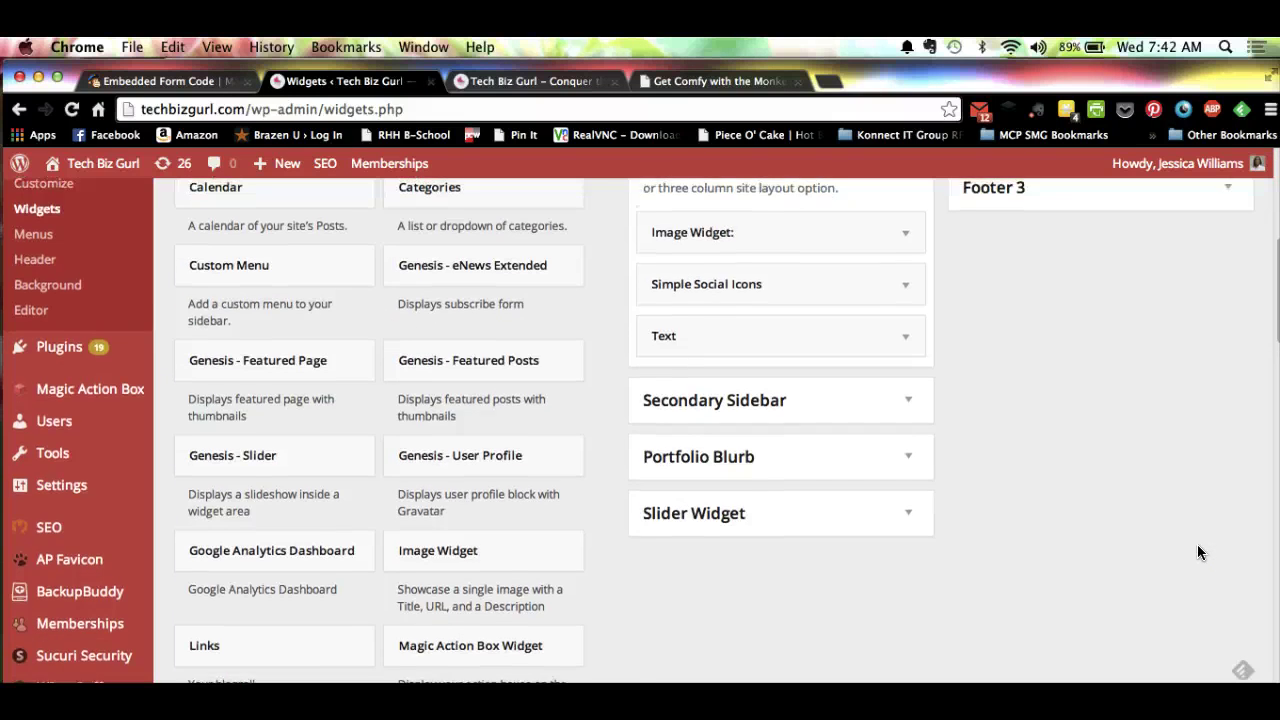
pyautogui.scroll(-7, 1196, 570)
pyautogui.click(243, 440)
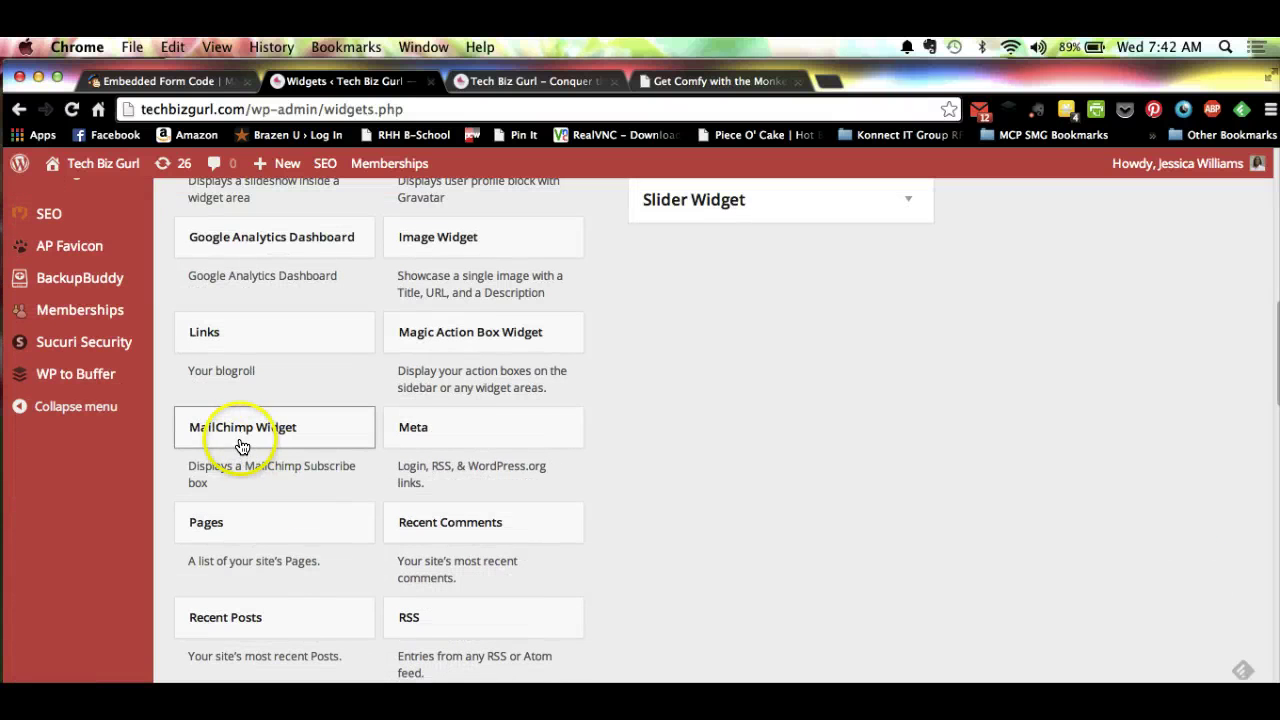
pyautogui.moveTo(427, 424); pyautogui.dragTo(733, 328)
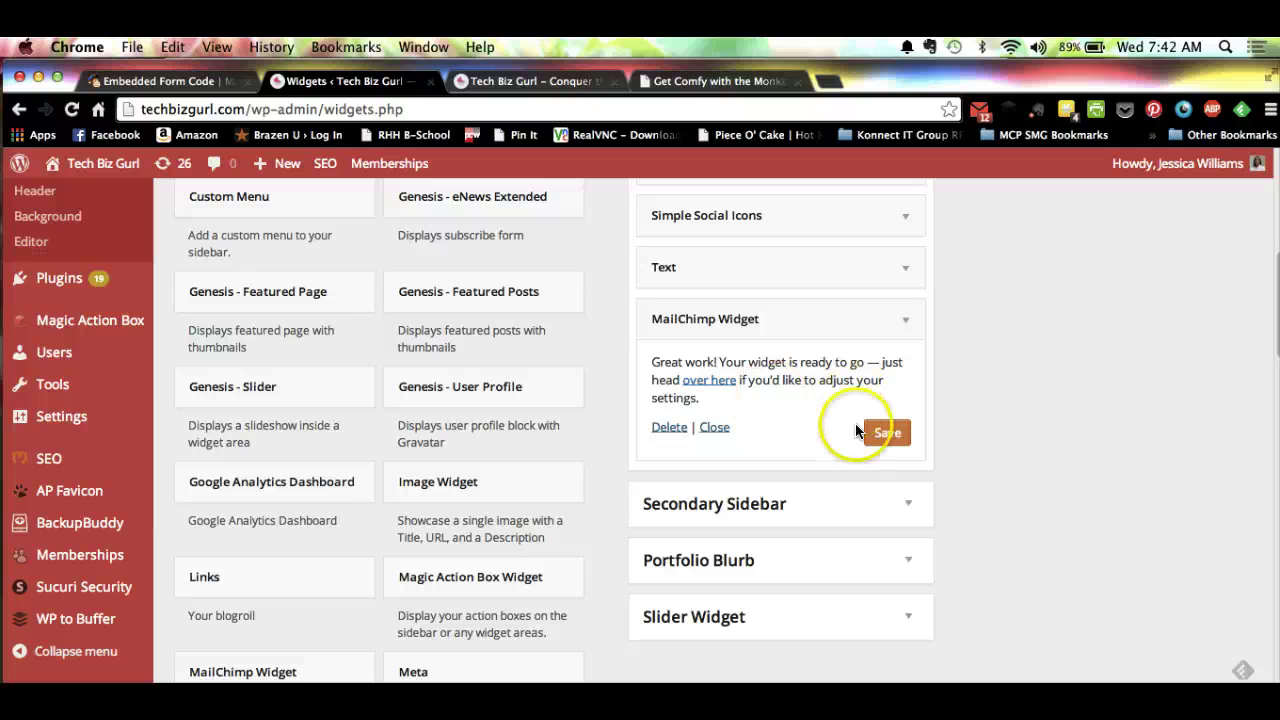
pyautogui.click(893, 433)
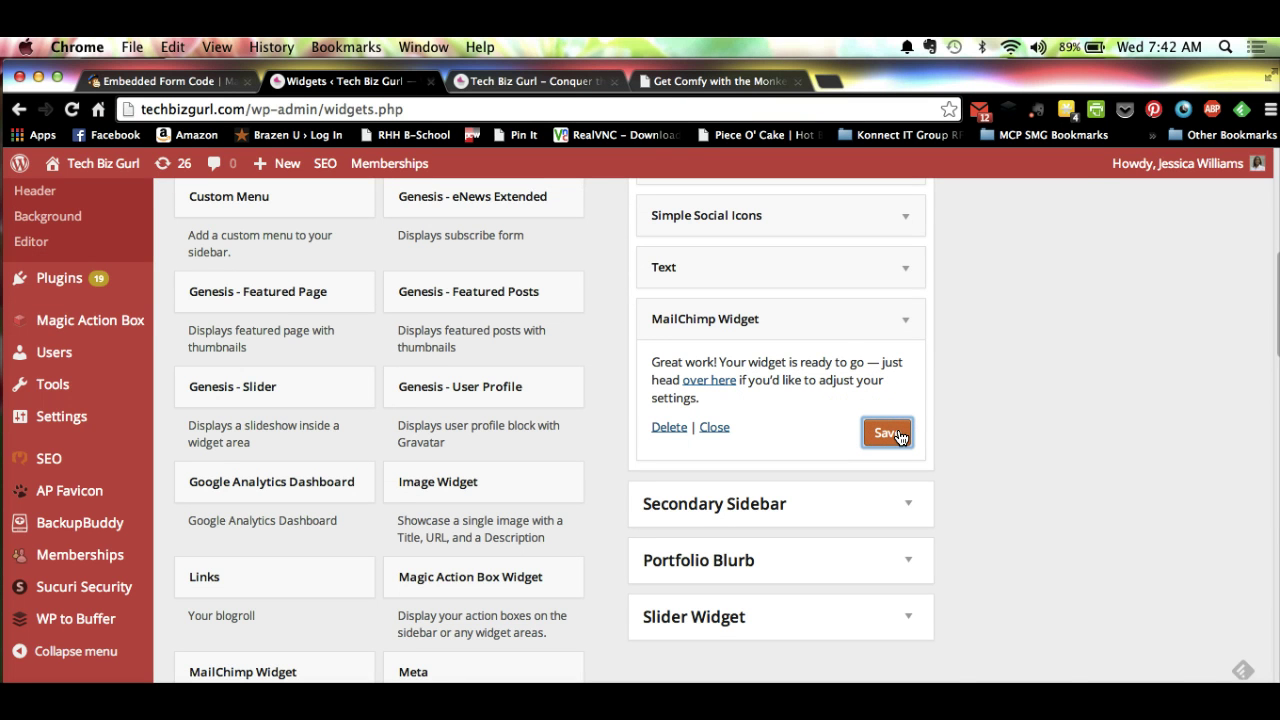
# - Reload the Tech Biz Gurl homepage and inspect the MailChimp signup form in its sidebar
pyautogui.click(555, 84)
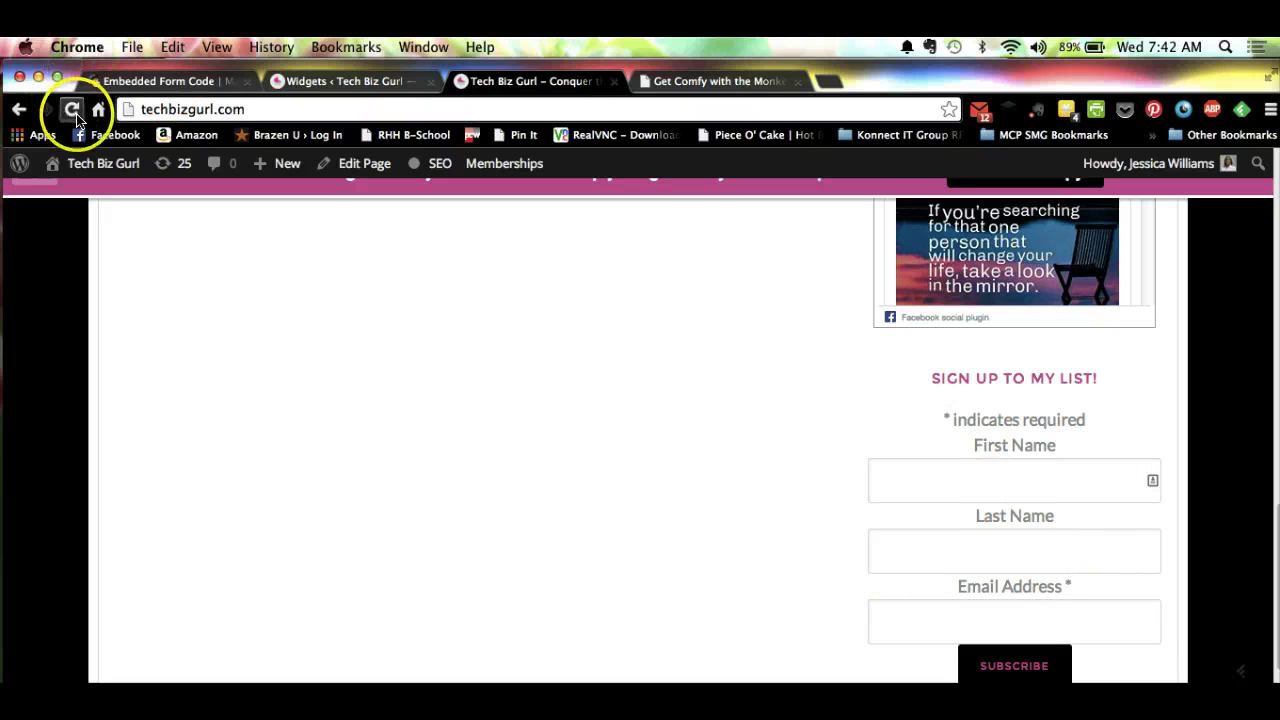
pyautogui.click(71, 109)
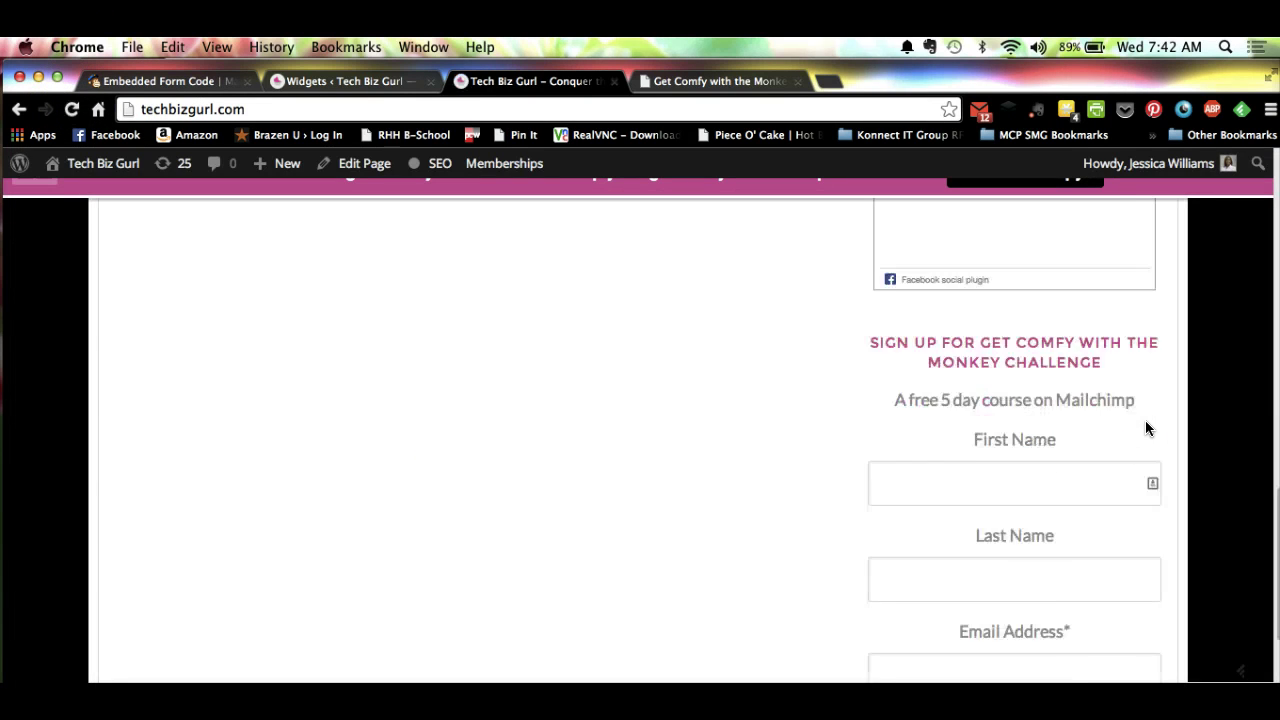
pyautogui.scroll(-2, 1146, 428)
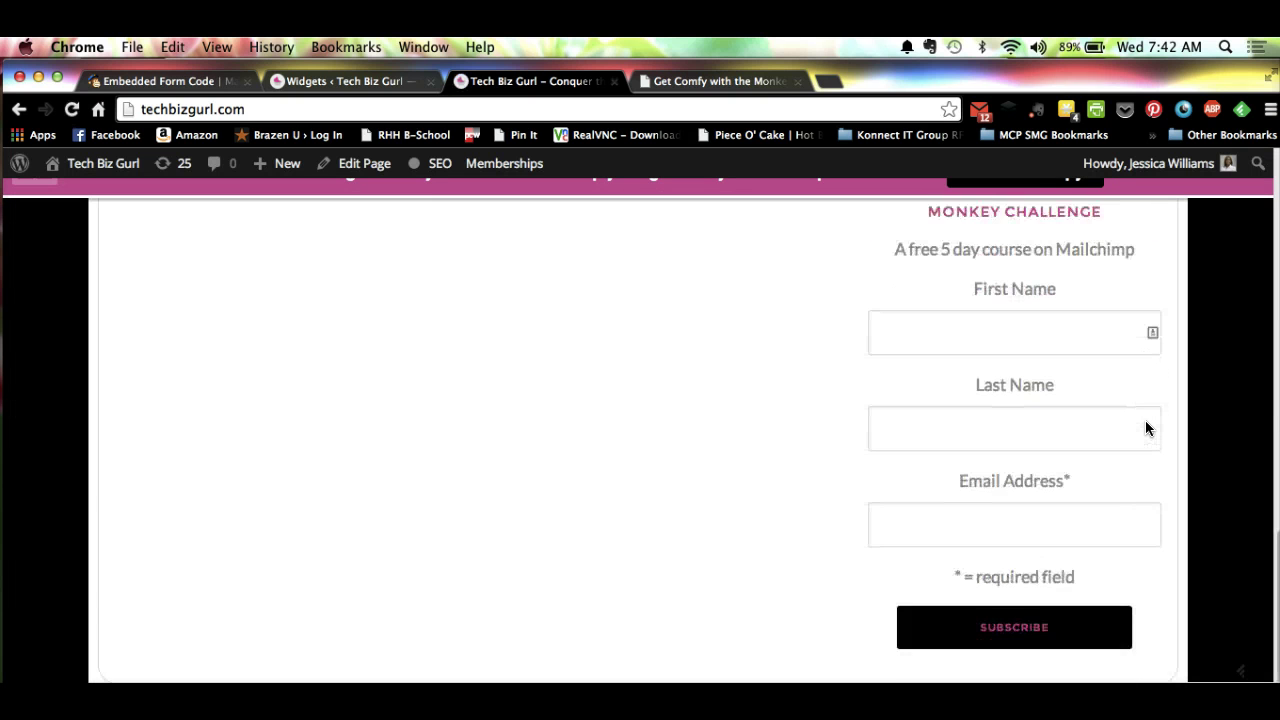
pyautogui.scroll(2, 1146, 428)
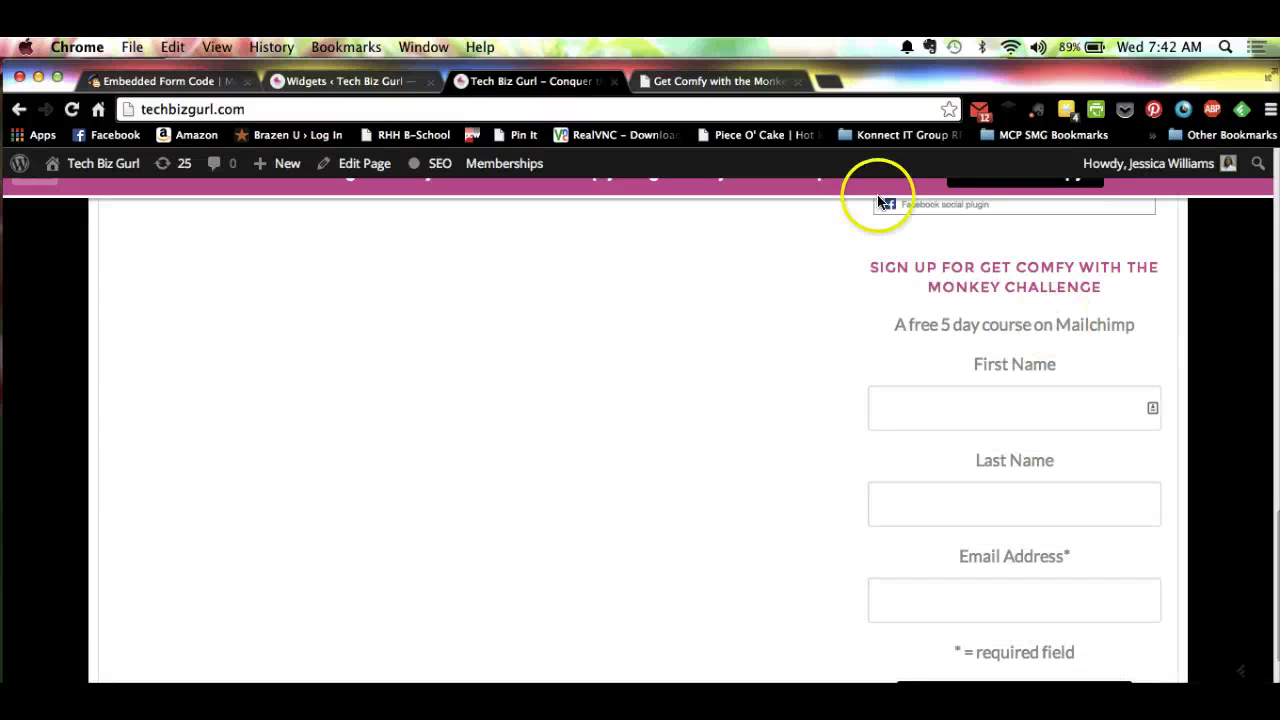
pyautogui.click(966, 285)
pyautogui.scroll(-2, 966, 288)
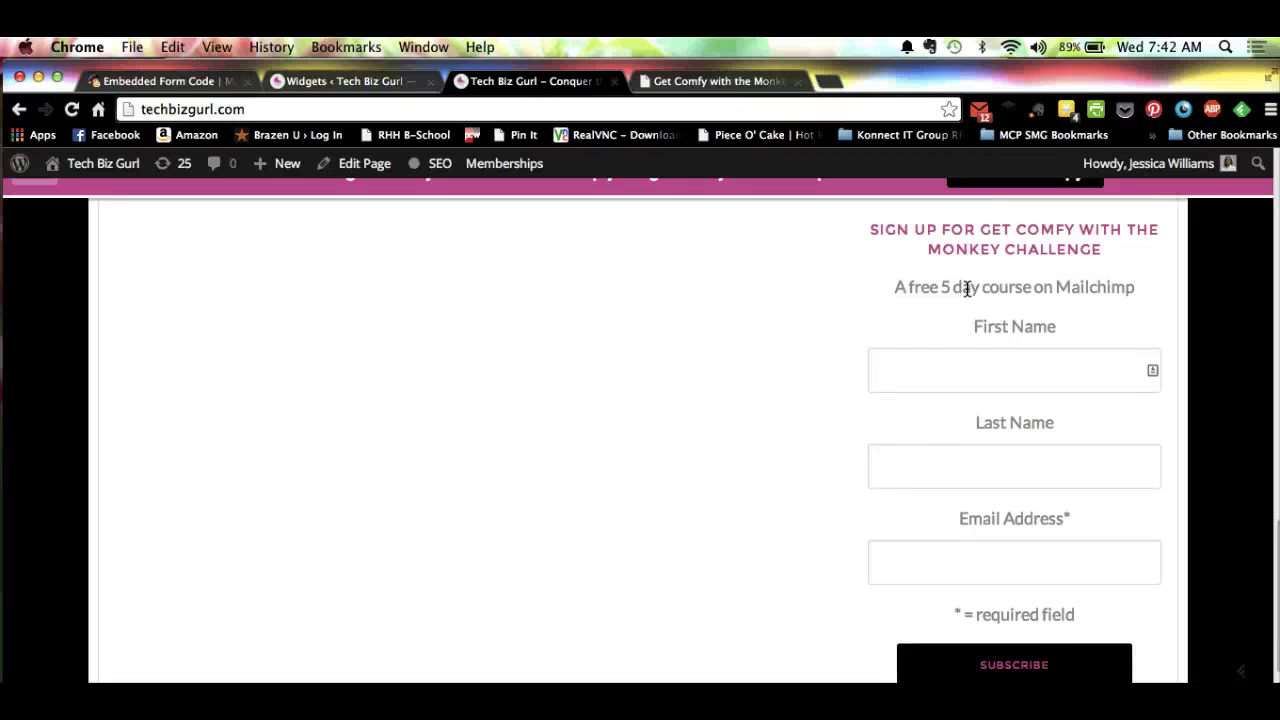
pyautogui.click(997, 328)
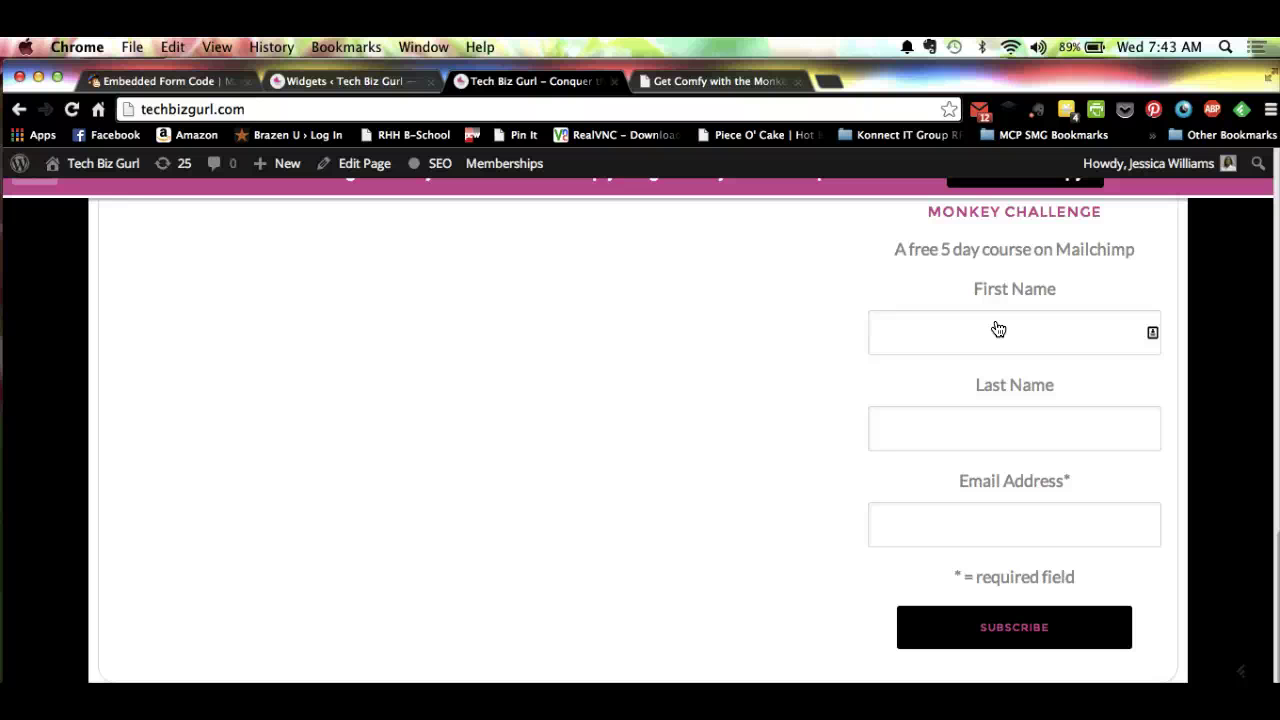
# - Review the hosted signup page, the MailChimp embedded form code, the sidebar widget and the homepage form in turn
pyautogui.click(694, 80)
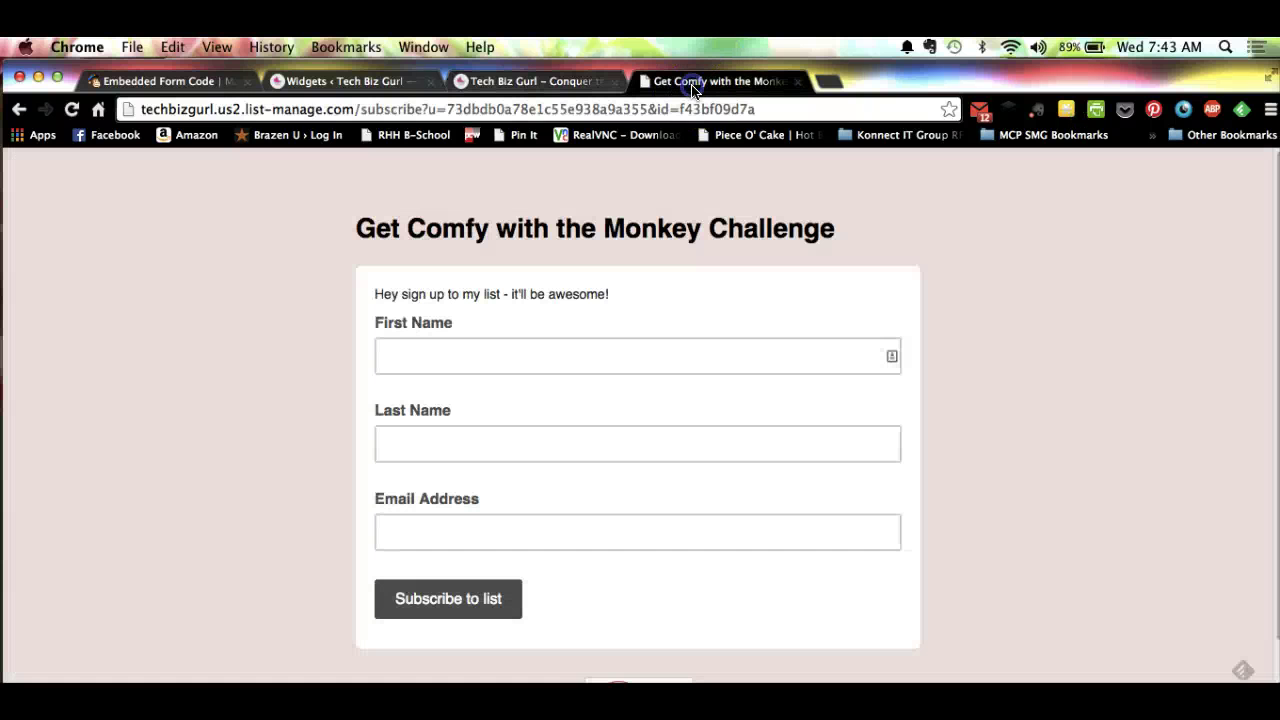
pyautogui.click(71, 109)
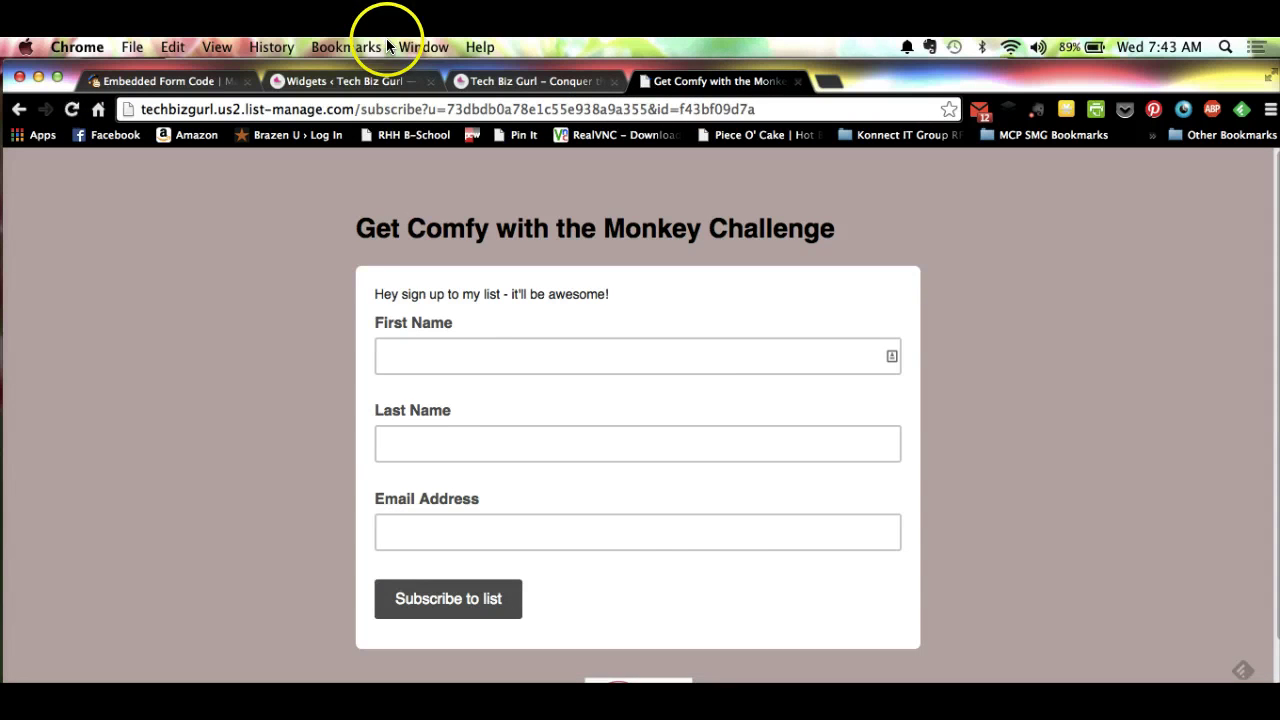
pyautogui.click(416, 82)
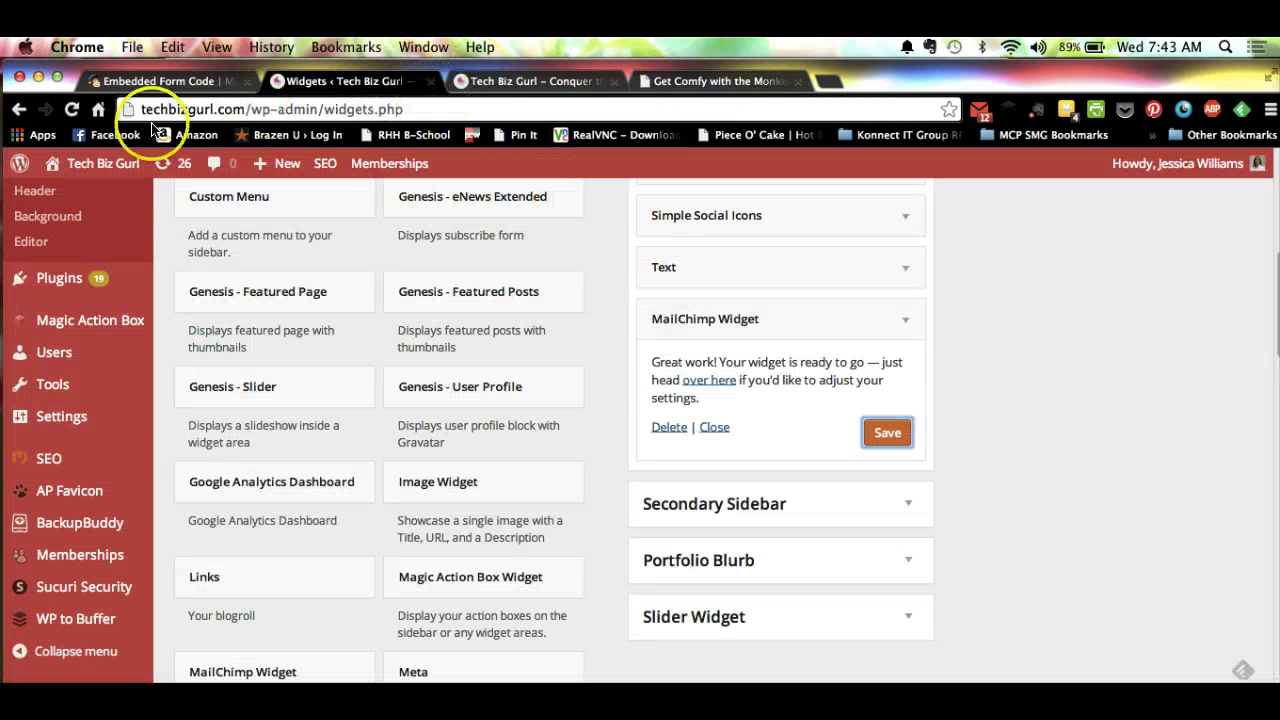
pyautogui.click(160, 85)
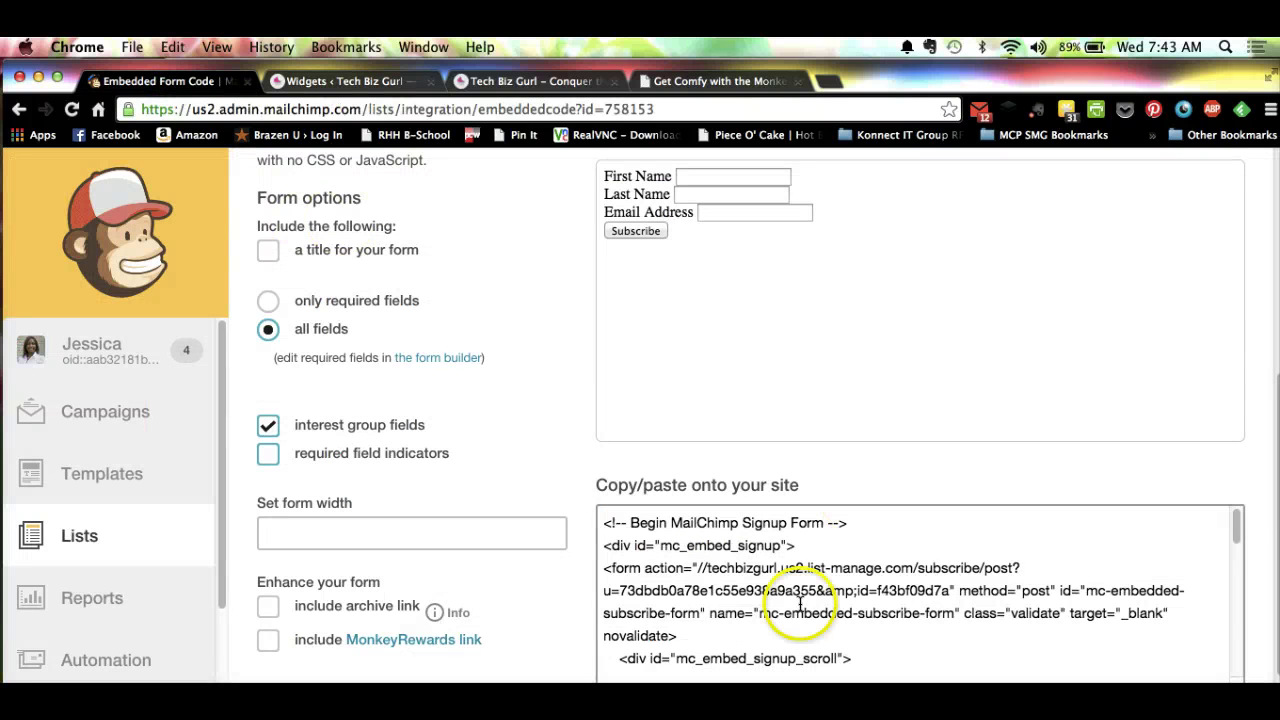
pyautogui.click(375, 82)
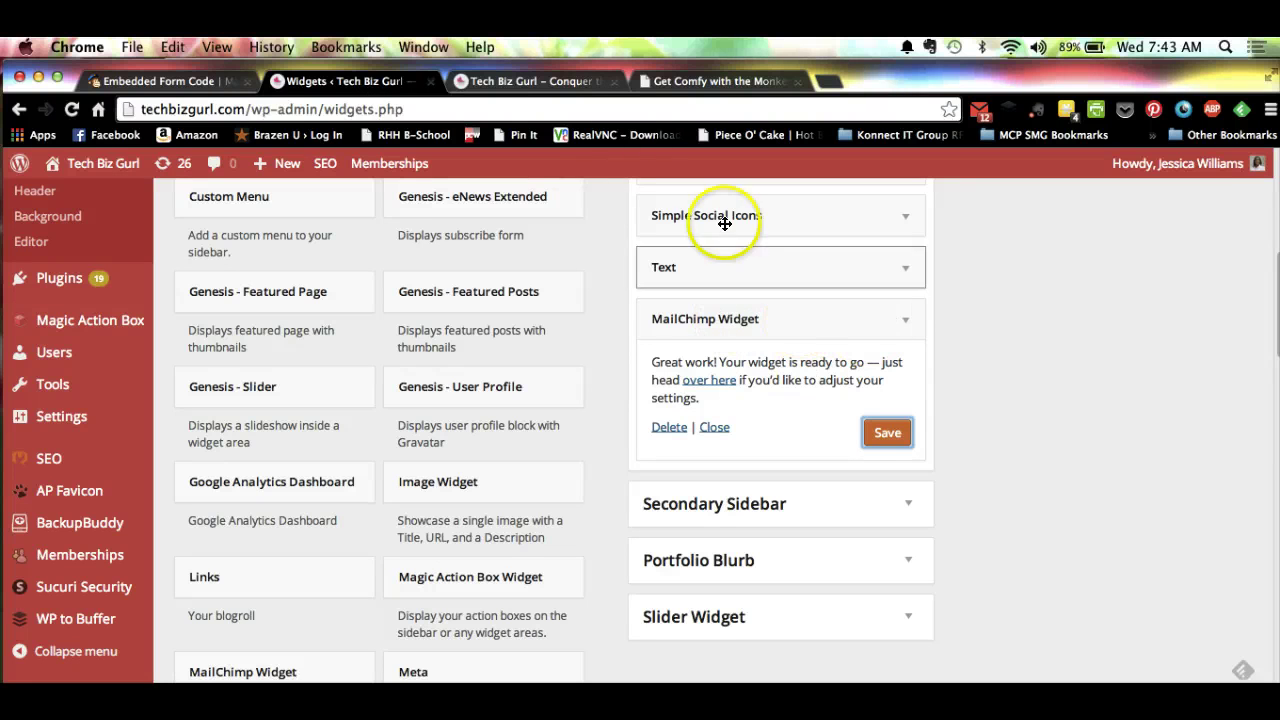
pyautogui.click(537, 80)
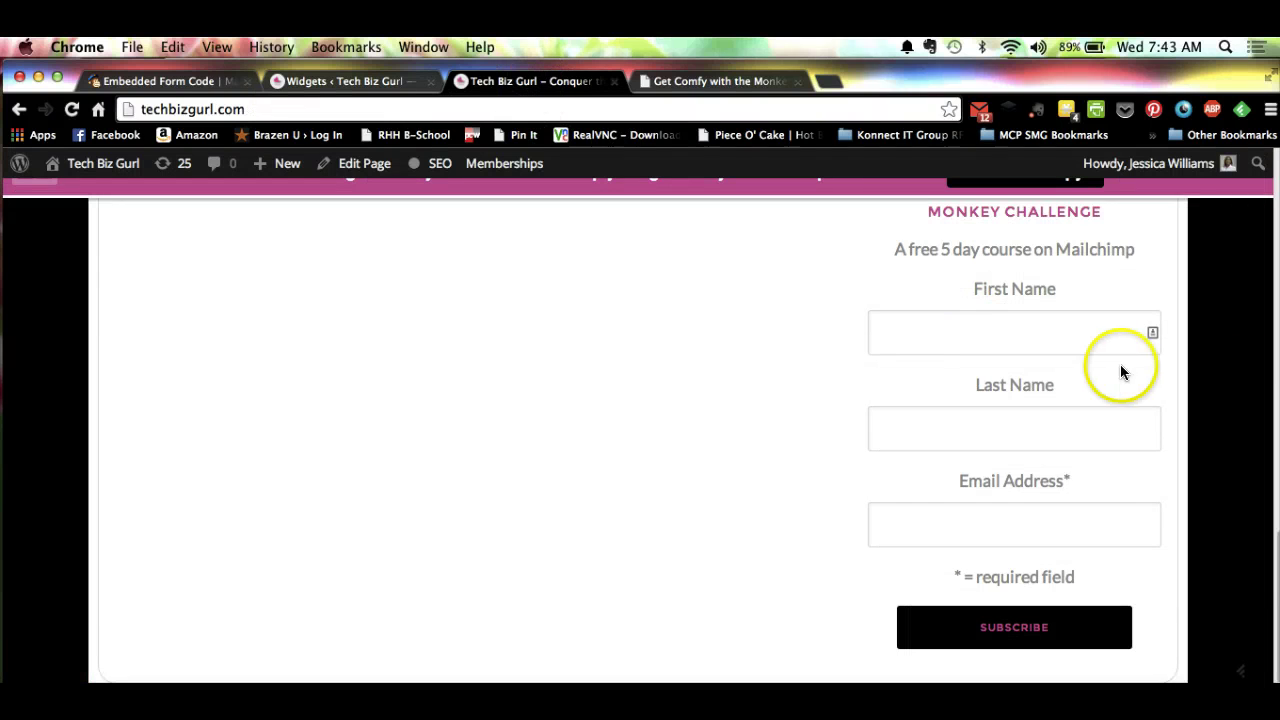